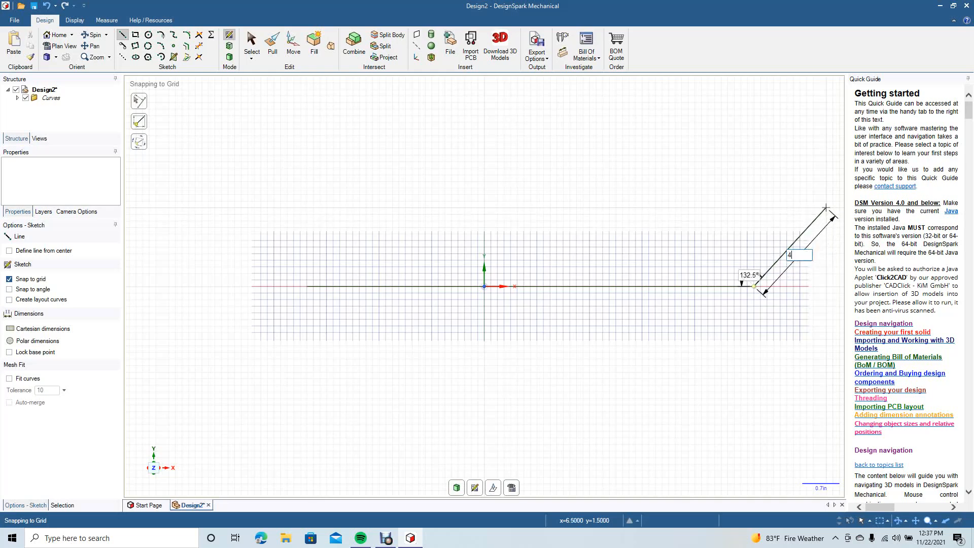
pyautogui.scroll(-3, 825, 207)
pyautogui.click(756, 176)
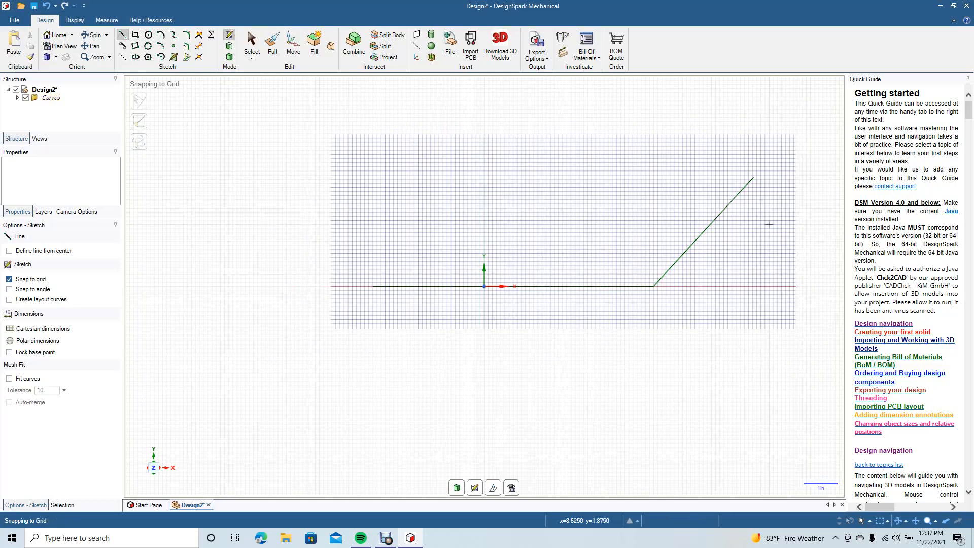
pyautogui.hotkey('ctrl', 'z')
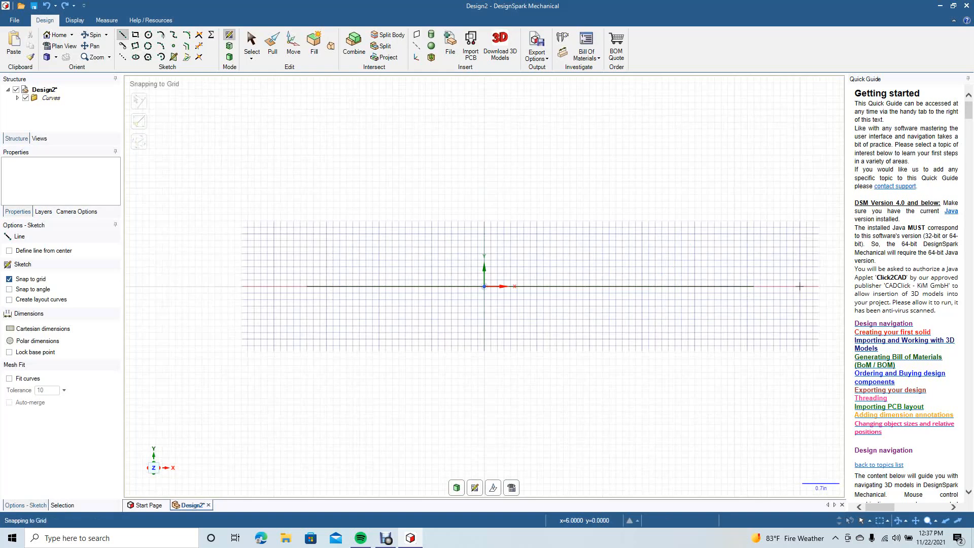
# Draw a 2.5 in line rising from the right end of the horizontal line, at about 132.5° to it.
pyautogui.click(754, 286)
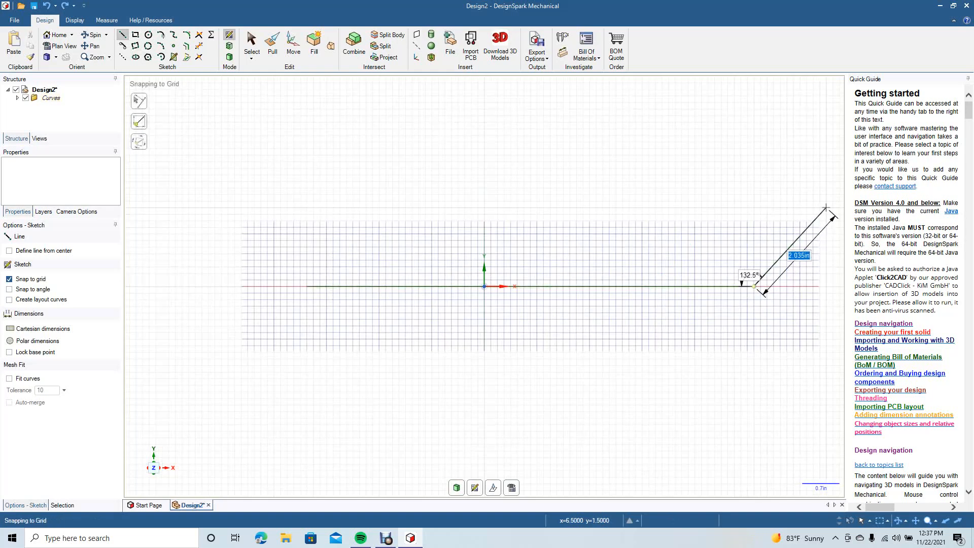
pyautogui.write('2')
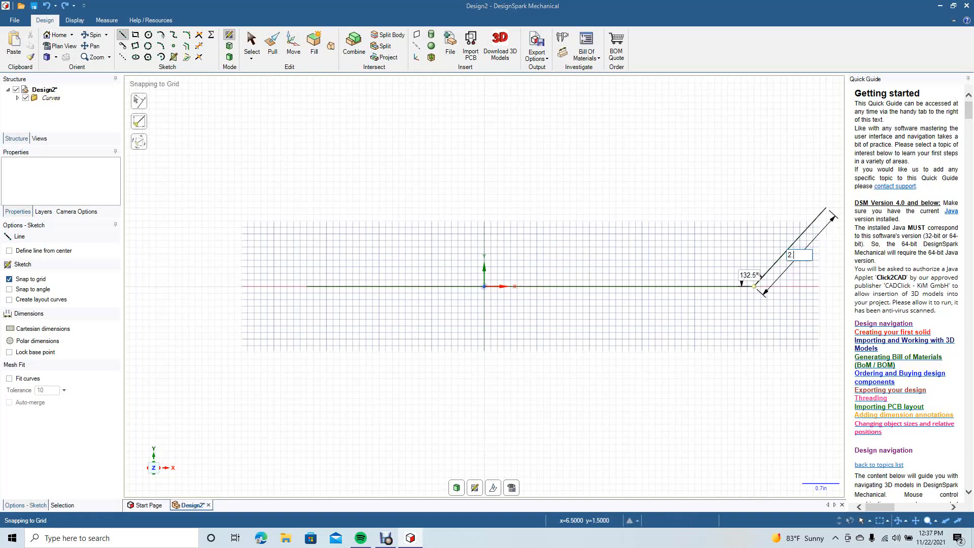
pyautogui.write('.5')
pyautogui.press('Return')
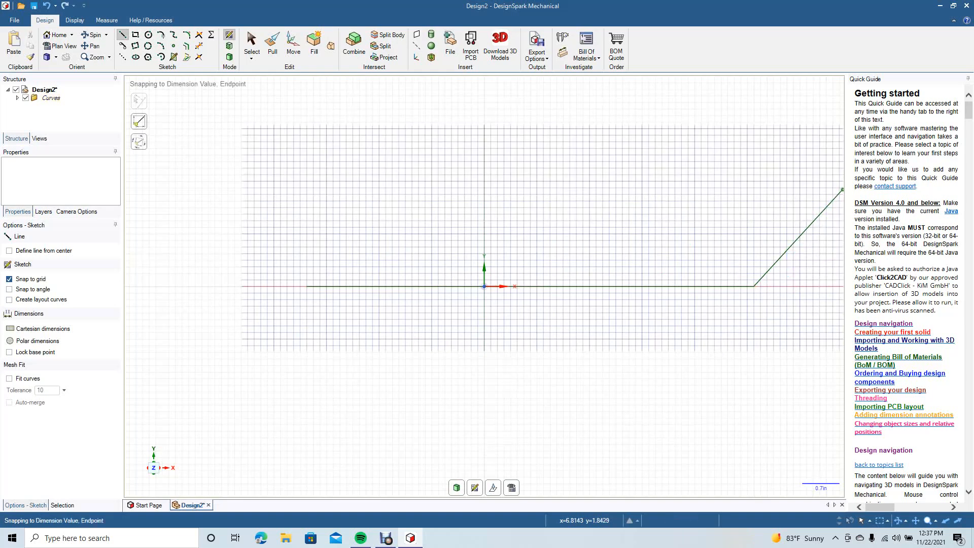
# Draw a 4.5 in line outward from the upper end of the sloped line, at about 144.5° to it, and finish the line chain.
pyautogui.click(841, 190)
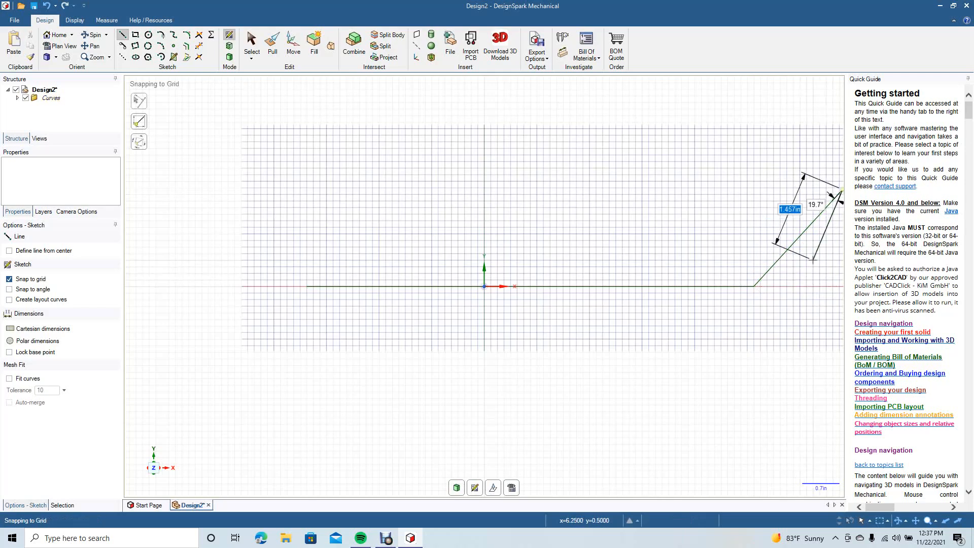
pyautogui.scroll(-5, 813, 260)
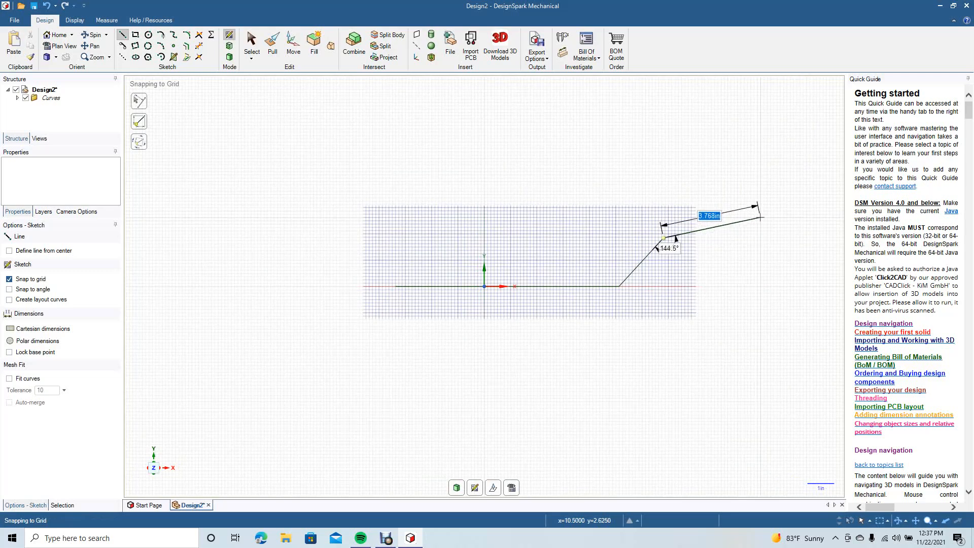
pyautogui.write('4.5')
pyautogui.press('Return')
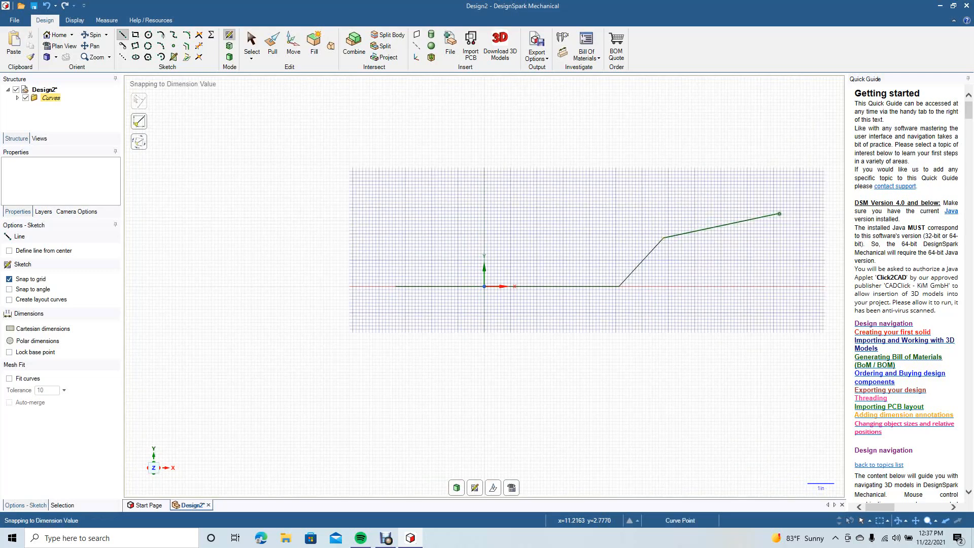
pyautogui.press('s')
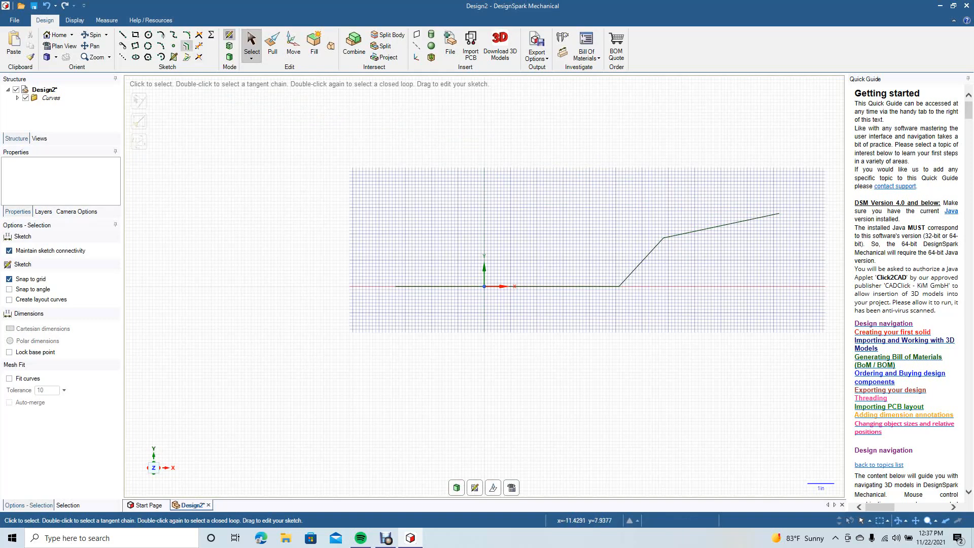
# Offset the horizontal line upward by 0.0625 in.
pyautogui.click(185, 46)
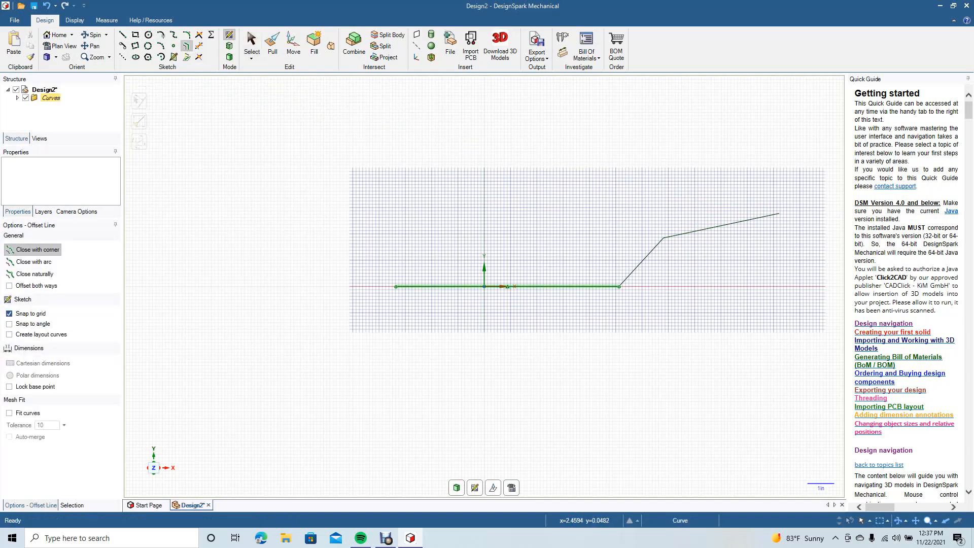
pyautogui.click(558, 287)
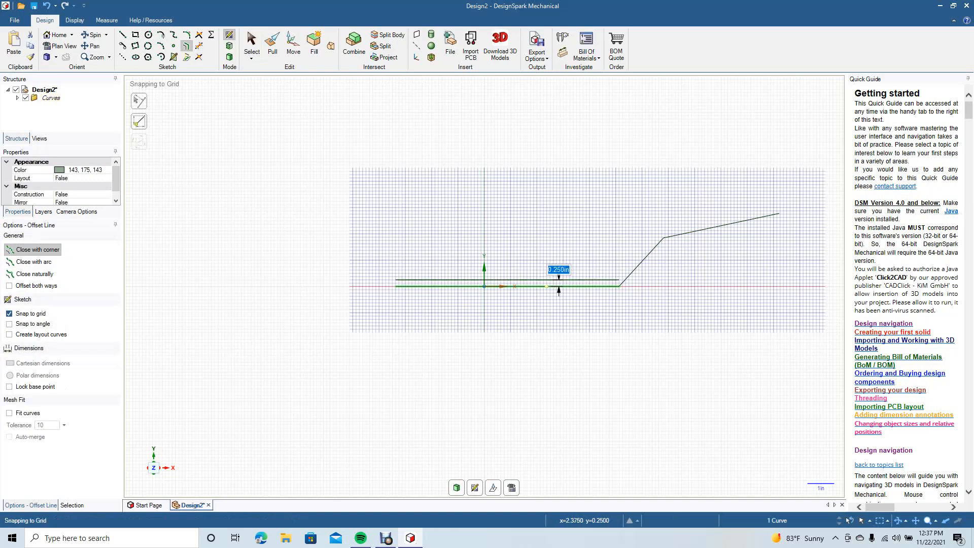
pyautogui.write('.0625')
pyautogui.press('Return')
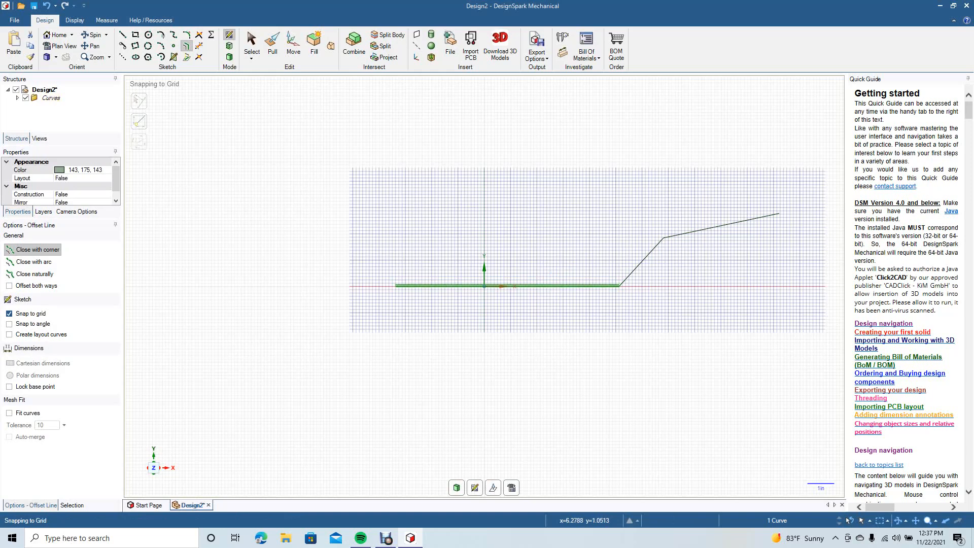
# Offset the steep middle line and the shallow end line by 0.0625 in each, toward their upper side.
pyautogui.click(642, 262)
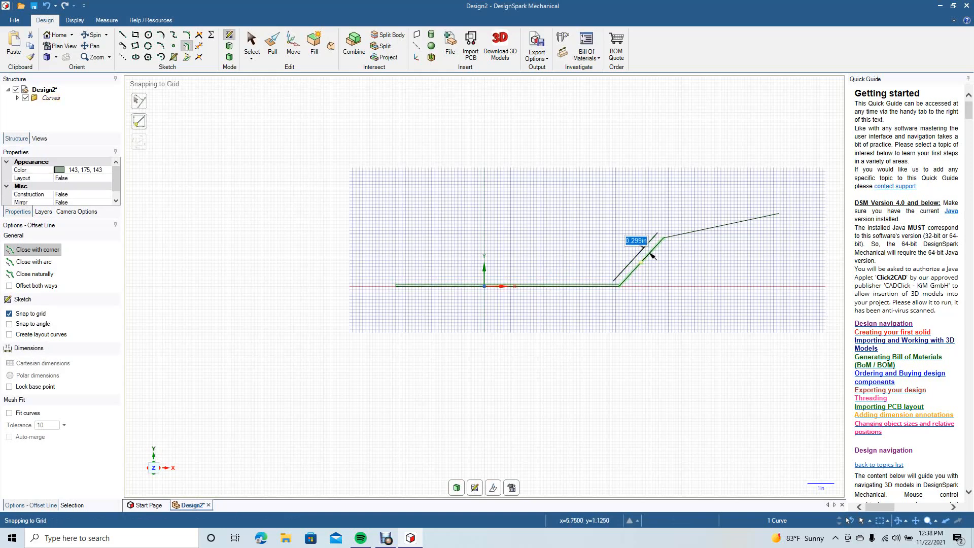
pyautogui.press('BackSpace')
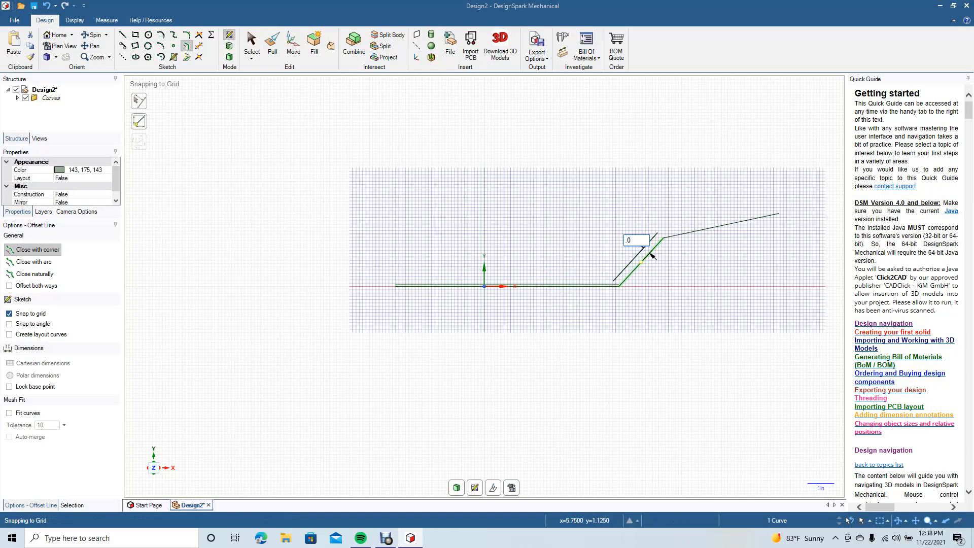
pyautogui.write('.0625')
pyautogui.press('Return')
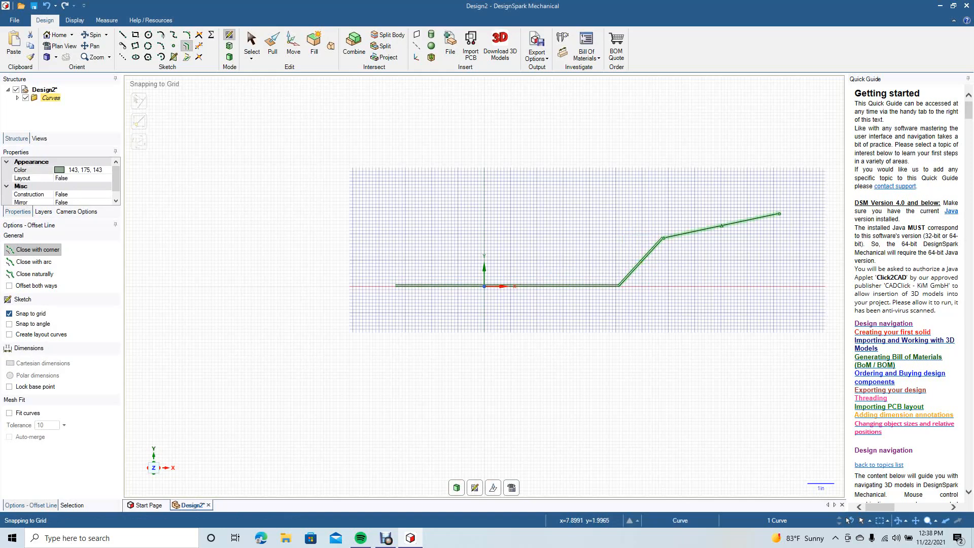
pyautogui.click(705, 229)
pyautogui.write('.')
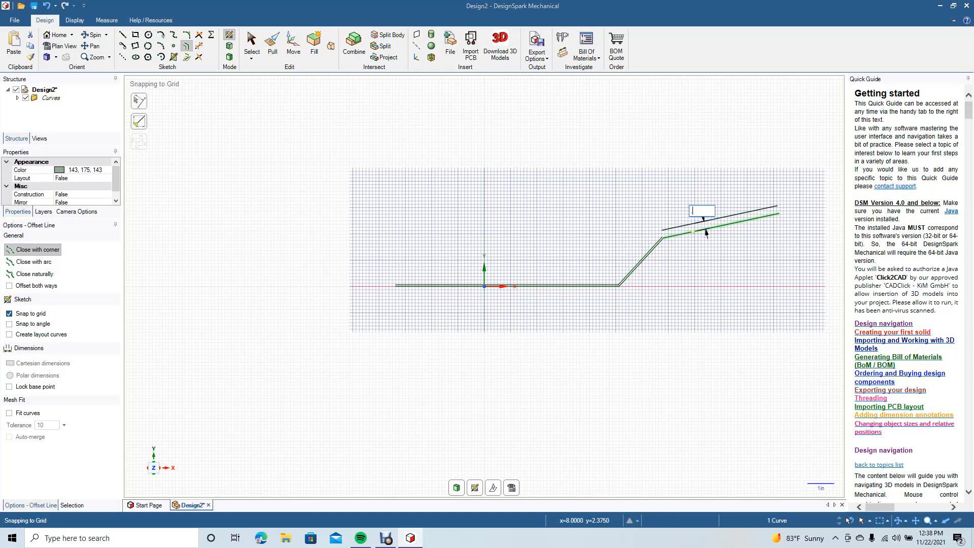
pyautogui.write('0625')
pyautogui.press('Return')
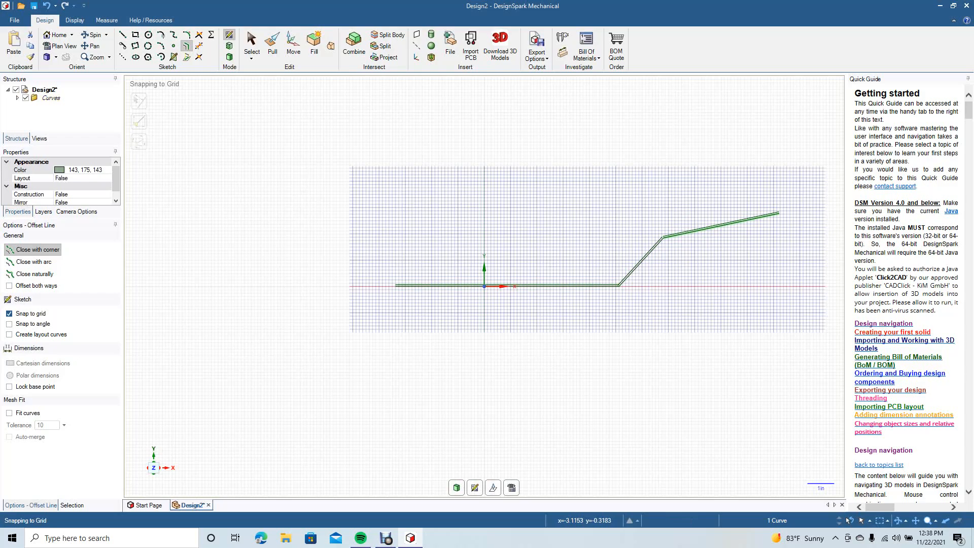
# Close the left end of the profile with a short vertical line joining the two horizontal lines' endpoints.
pyautogui.scroll(6, 402, 294)
pyautogui.scroll(2, 484, 284)
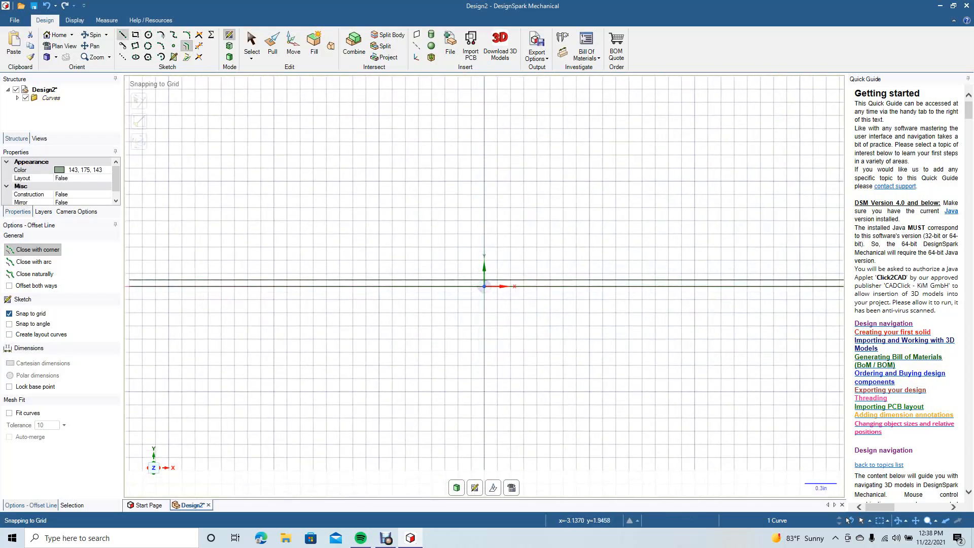
pyautogui.press('l')
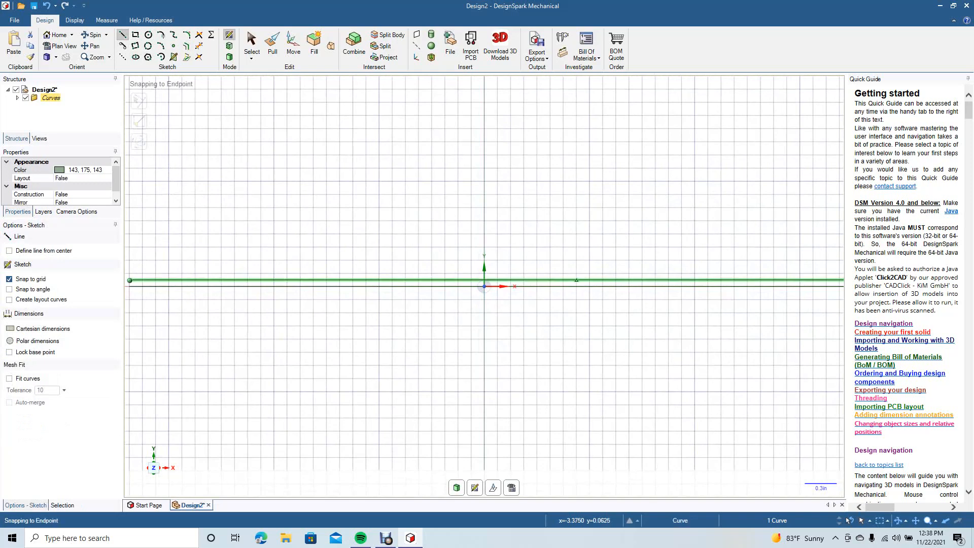
pyautogui.click(130, 280)
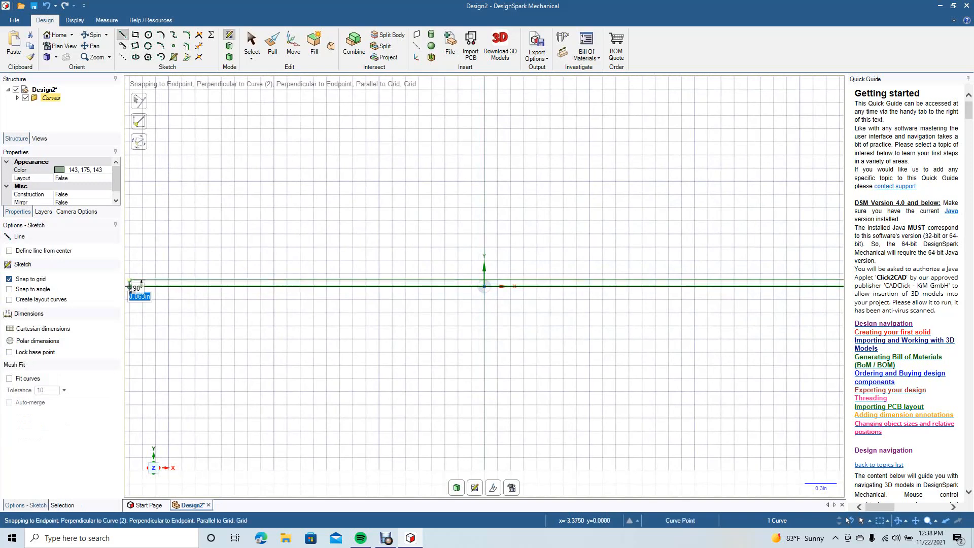
pyautogui.click(130, 286)
pyautogui.click(252, 43)
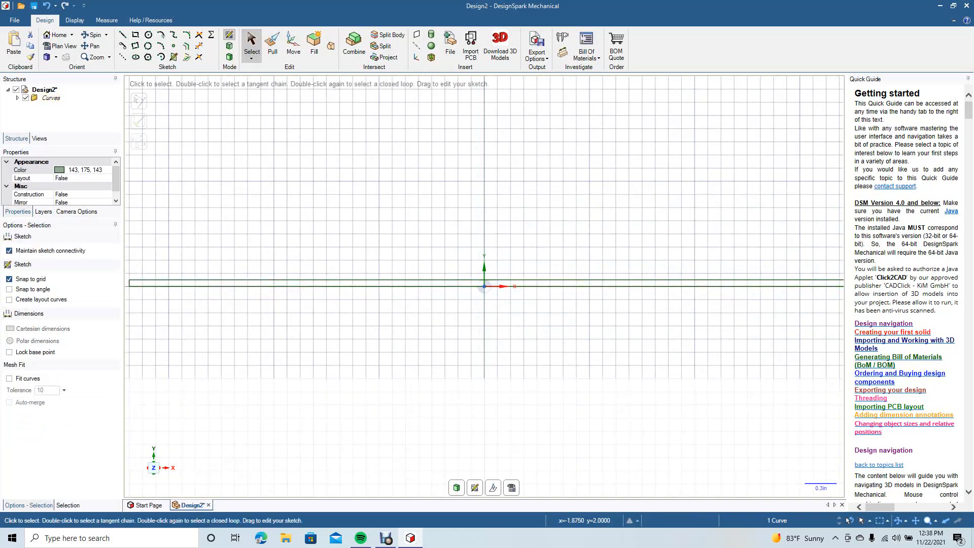
pyautogui.click(299, 134)
# Trim the overlapping offset line ends at the lower bend and join the offset lines with Create Corner at the upper bend.
pyautogui.click(90, 46)
pyautogui.moveTo(710, 228)
pyautogui.mouseDown()
pyautogui.moveTo(248, 347)
pyautogui.moveTo(156, 317)
pyautogui.mouseUp()
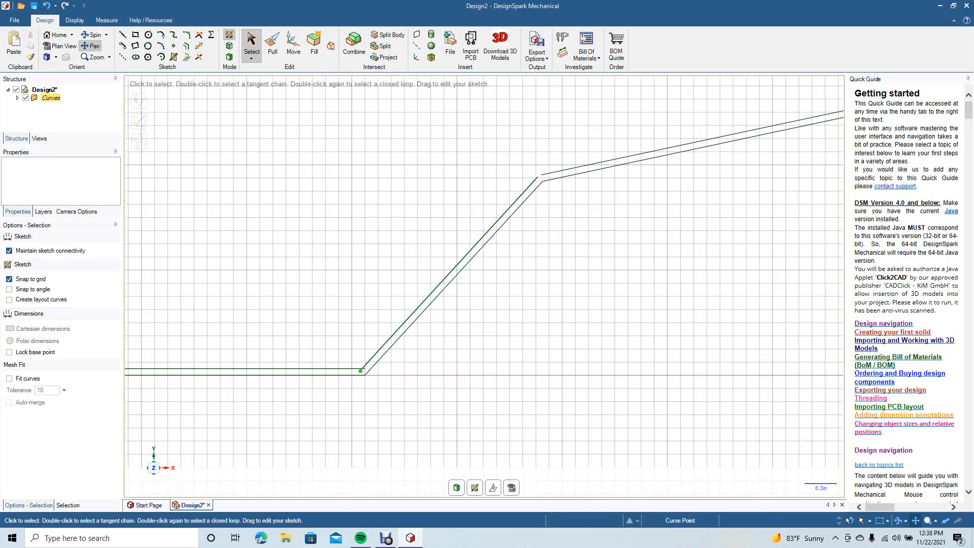
pyautogui.scroll(5, 459, 299)
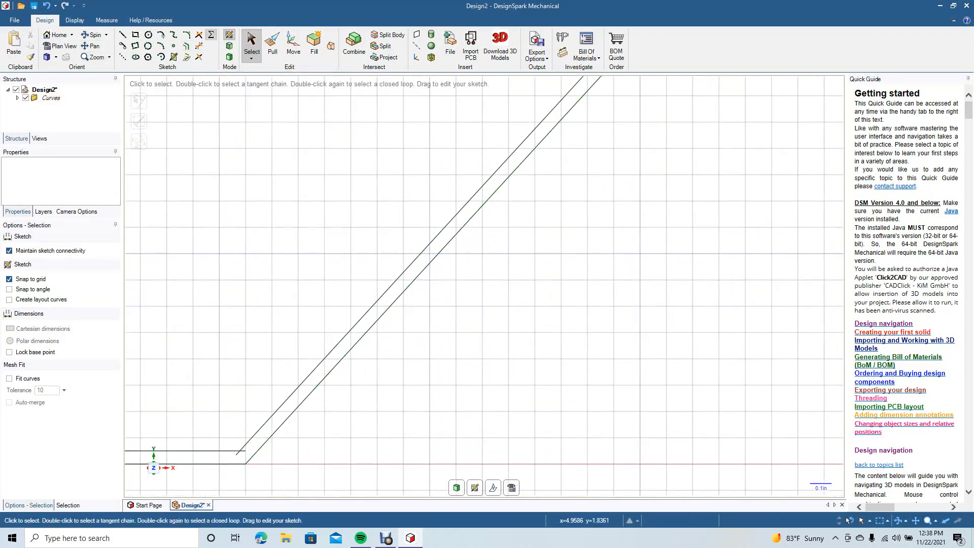
pyautogui.click(199, 46)
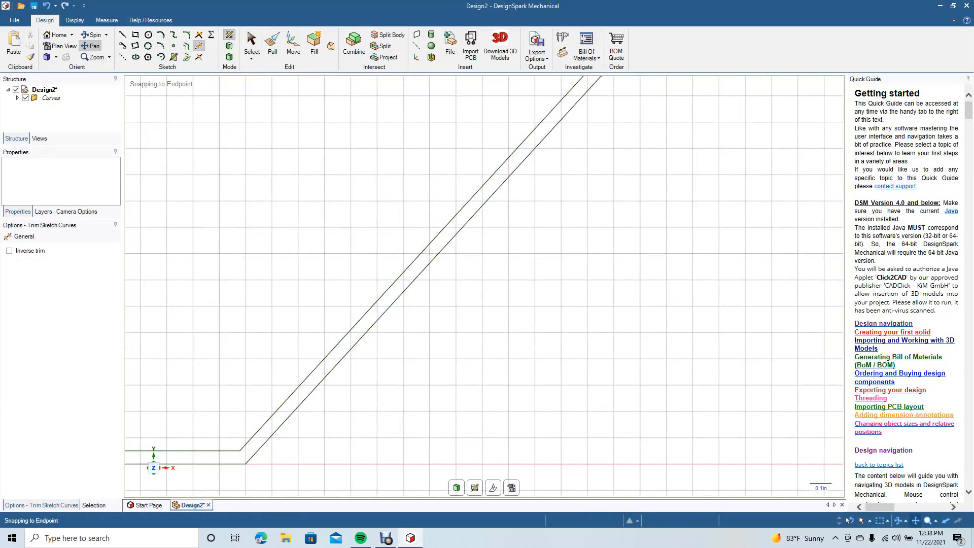
pyautogui.moveTo(507, 152)
pyautogui.mouseDown()
pyautogui.moveTo(450, 420)
pyautogui.moveTo(405, 390)
pyautogui.mouseUp()
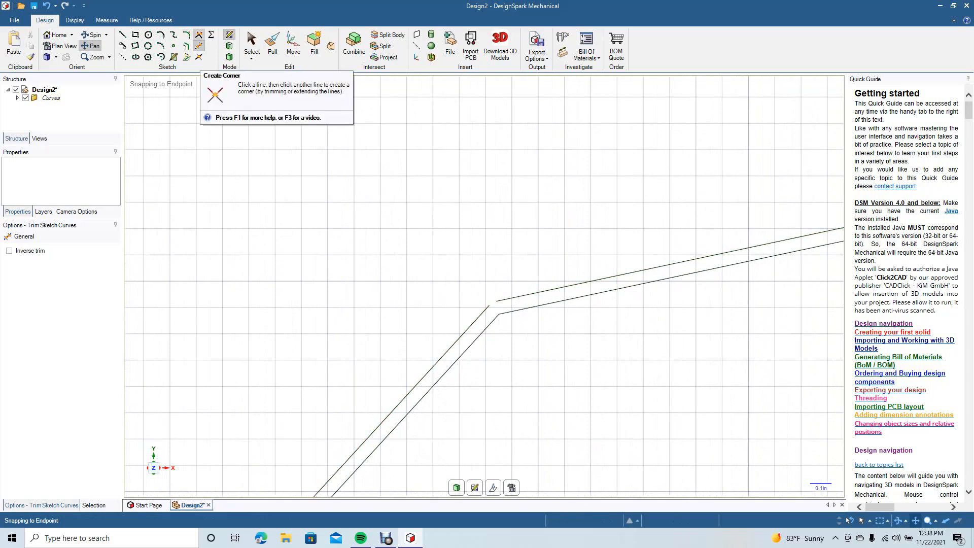
pyautogui.click(198, 34)
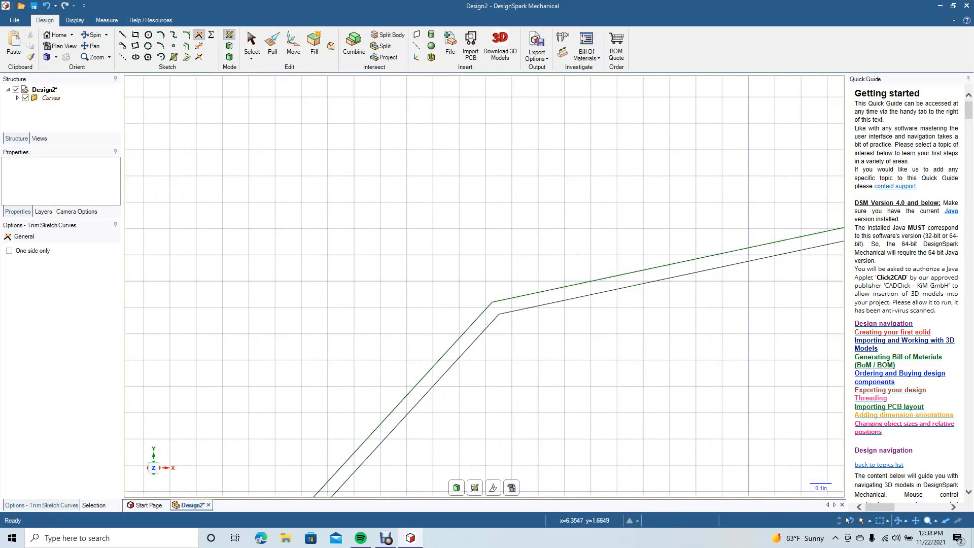
# Close the far end of the shallow sloped section with a short line joining its two open endpoints.
pyautogui.click(91, 46)
pyautogui.moveTo(710, 264)
pyautogui.mouseDown()
pyautogui.moveTo(625, 264)
pyautogui.moveTo(283, 326)
pyautogui.mouseUp()
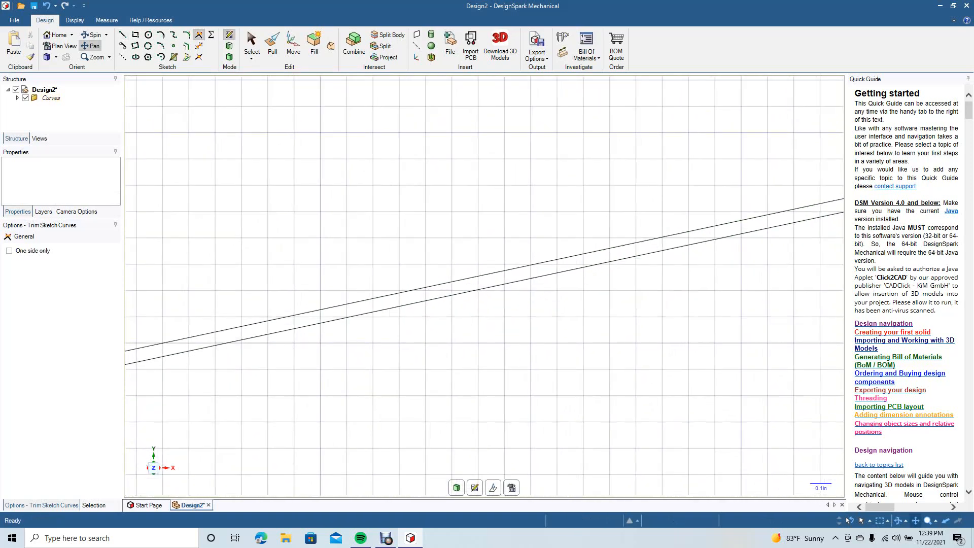
pyautogui.moveTo(710, 264); pyautogui.dragTo(340, 318)
pyautogui.click(122, 34)
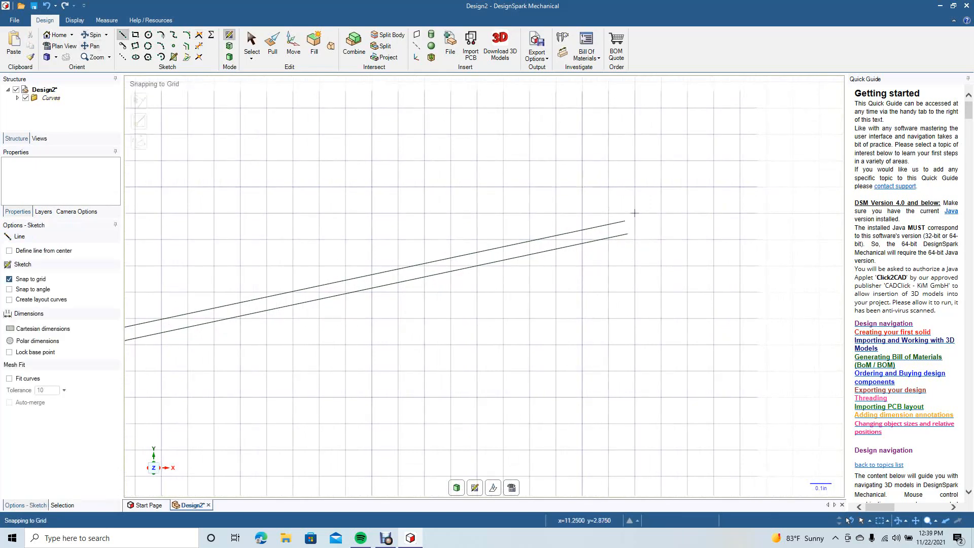
pyautogui.click(624, 221)
pyautogui.click(626, 235)
pyautogui.press('Escape')
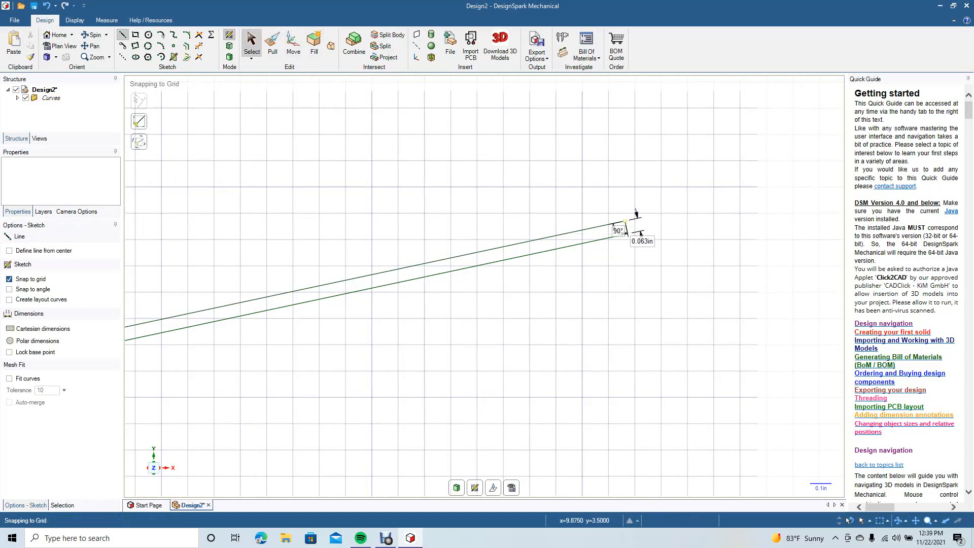
pyautogui.press('Escape')
# Pull the whole closed bent profile 3.0 in into a solid.
pyautogui.keyDown('ctrl'); pyautogui.scroll(-8, 484, 287); pyautogui.keyUp('ctrl')
pyautogui.keyDown('ctrl'); pyautogui.scroll(-4, 484, 286); pyautogui.keyUp('ctrl')
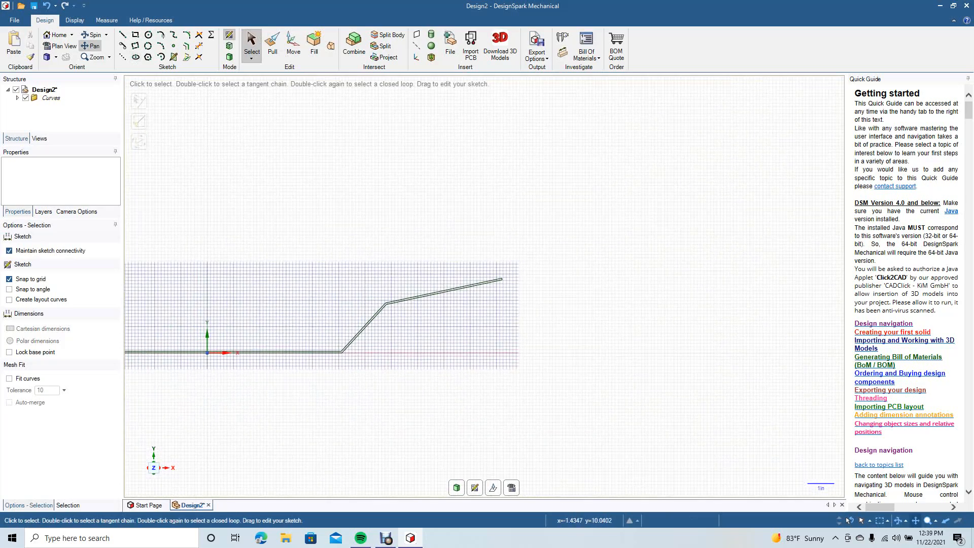
pyautogui.moveTo(304, 263); pyautogui.dragTo(467, 277)
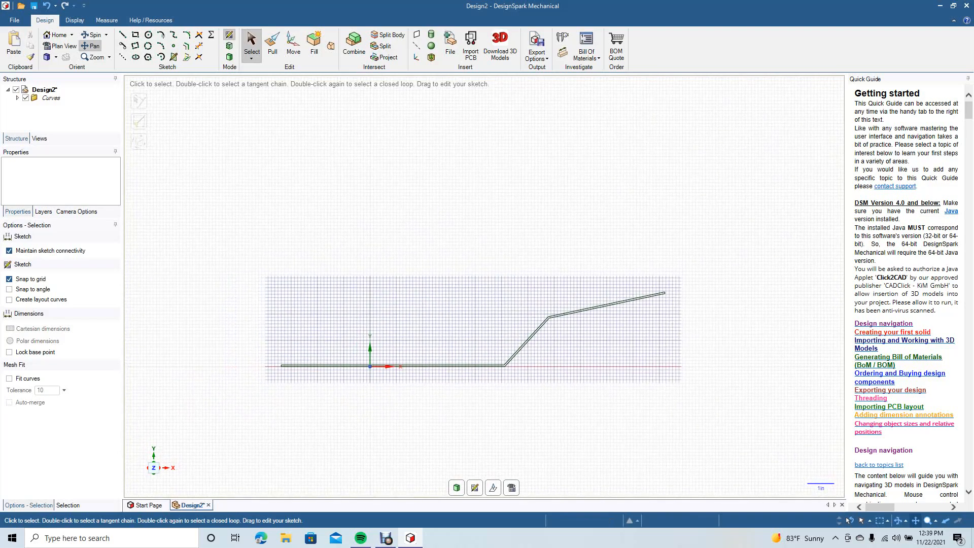
pyautogui.click(92, 35)
pyautogui.moveTo(507, 127); pyautogui.dragTo(482, 156)
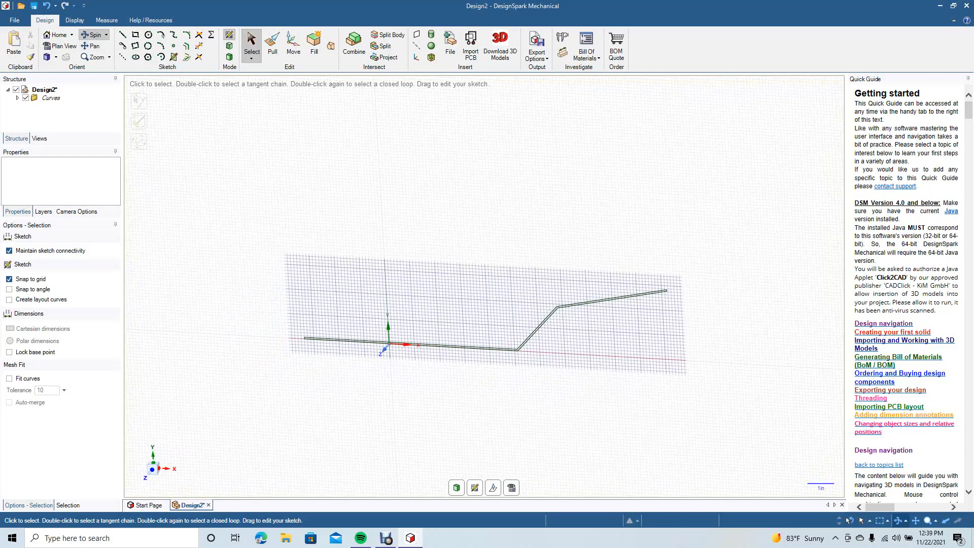
pyautogui.click(272, 45)
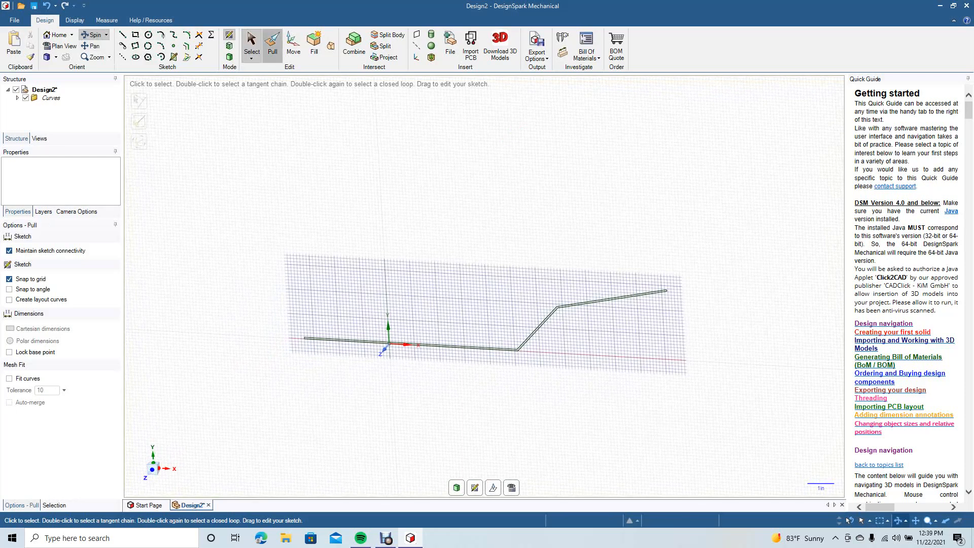
pyautogui.moveTo(269, 228); pyautogui.dragTo(714, 394)
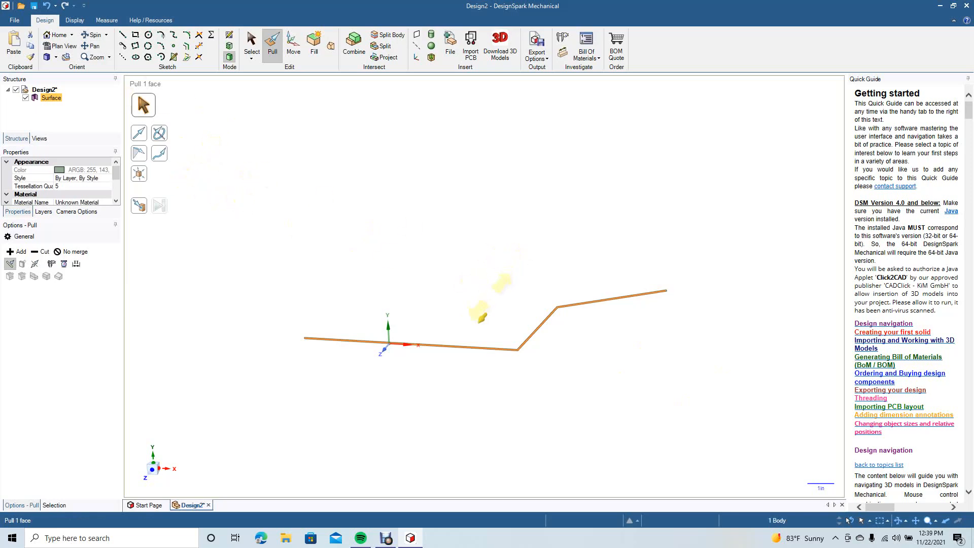
pyautogui.write('3.0')
pyautogui.press('Return')
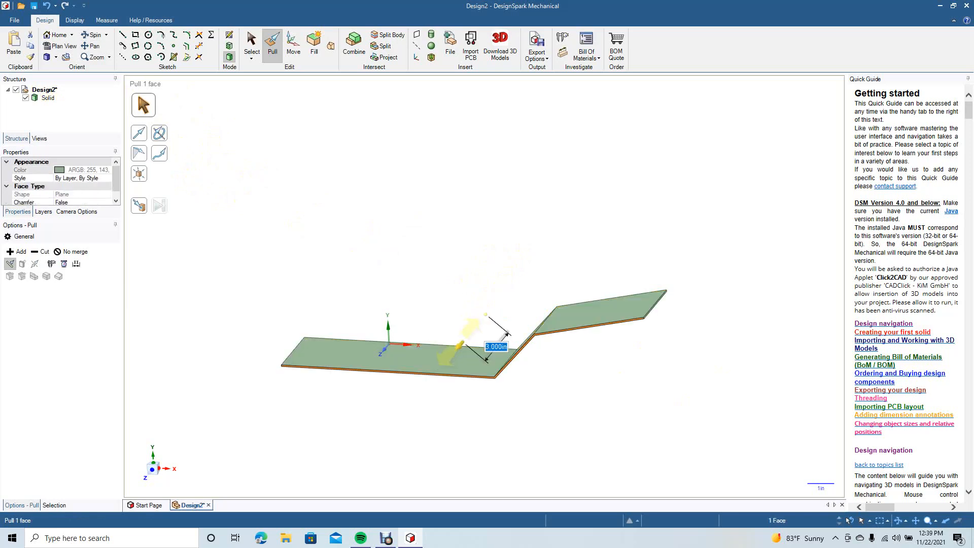
# Examine the corners at the free end of the long flat section.
pyautogui.click(251, 43)
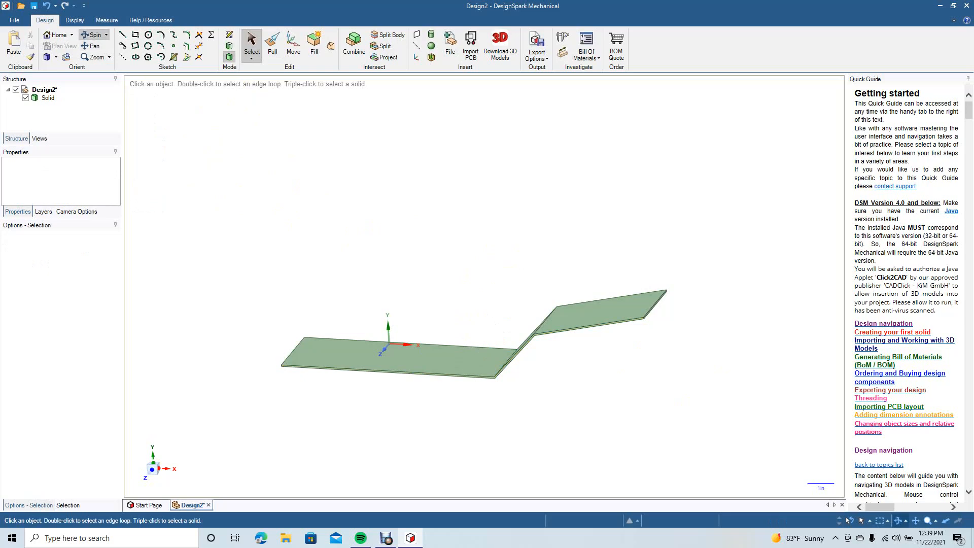
pyautogui.moveTo(474, 328)
pyautogui.mouseDown()
pyautogui.moveTo(503, 363)
pyautogui.moveTo(538, 324)
pyautogui.moveTo(530, 350)
pyautogui.moveTo(502, 355)
pyautogui.mouseUp()
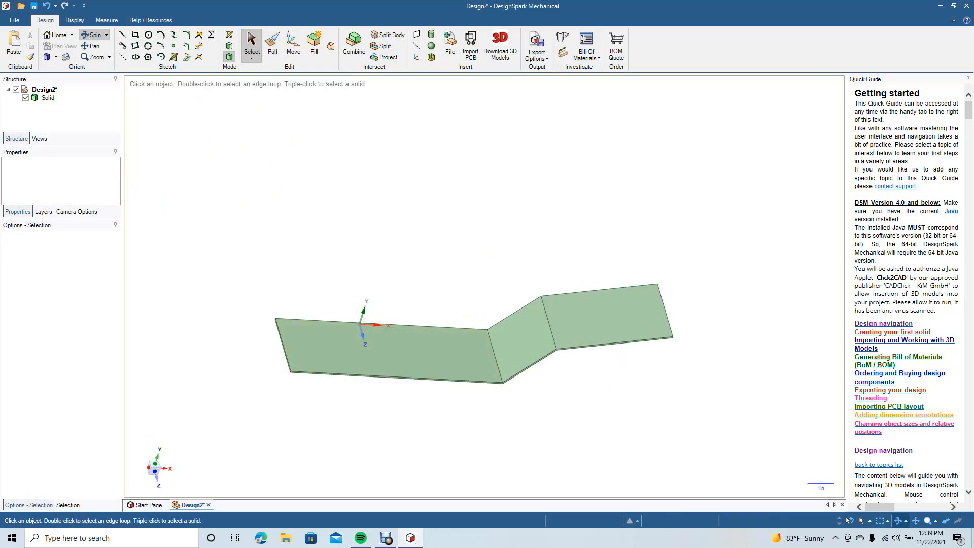
pyautogui.keyDown('ctrl'); pyautogui.moveTo(603, 395); pyautogui.dragTo(609, 350, button='middle'); pyautogui.keyUp('ctrl')
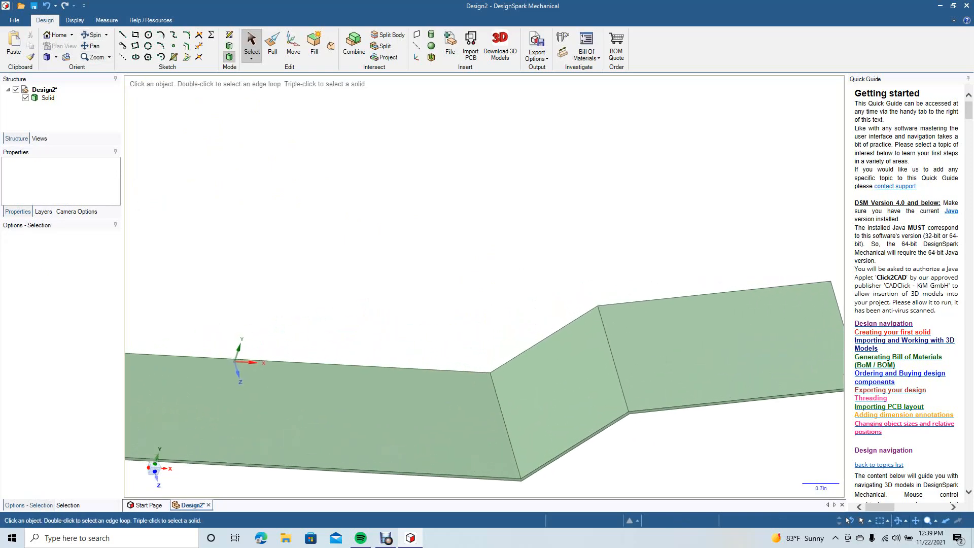
pyautogui.click(91, 47)
pyautogui.keyDown('ctrl'); pyautogui.moveTo(431, 366); pyautogui.dragTo(629, 296, button='middle'); pyautogui.keyUp('ctrl')
pyautogui.click(272, 45)
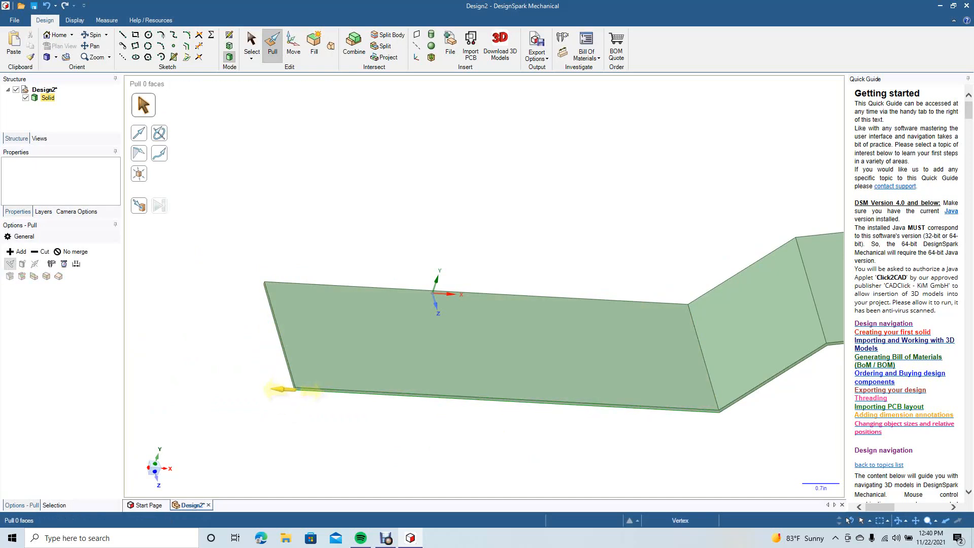
pyautogui.click(304, 365)
pyautogui.scroll(5, 305, 365)
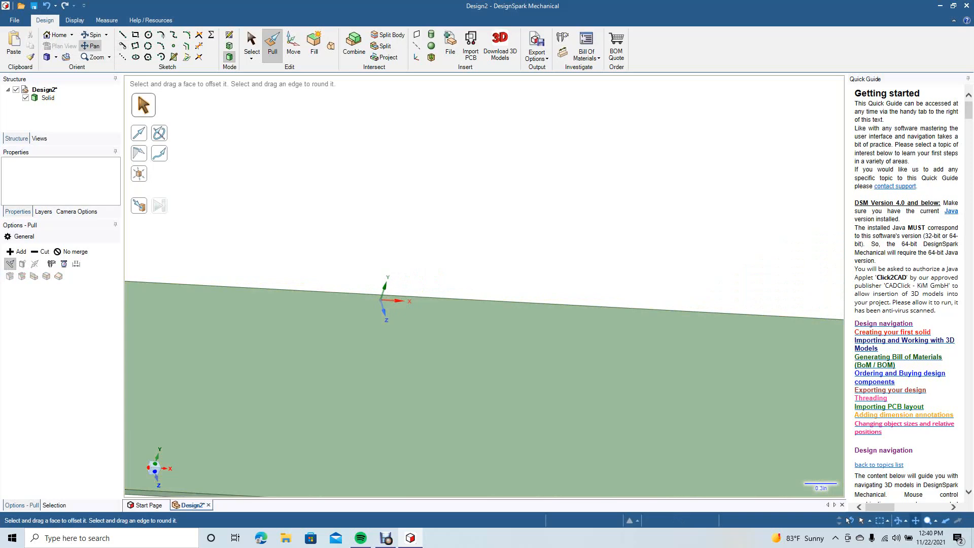
pyautogui.scroll(-3, 507, 355)
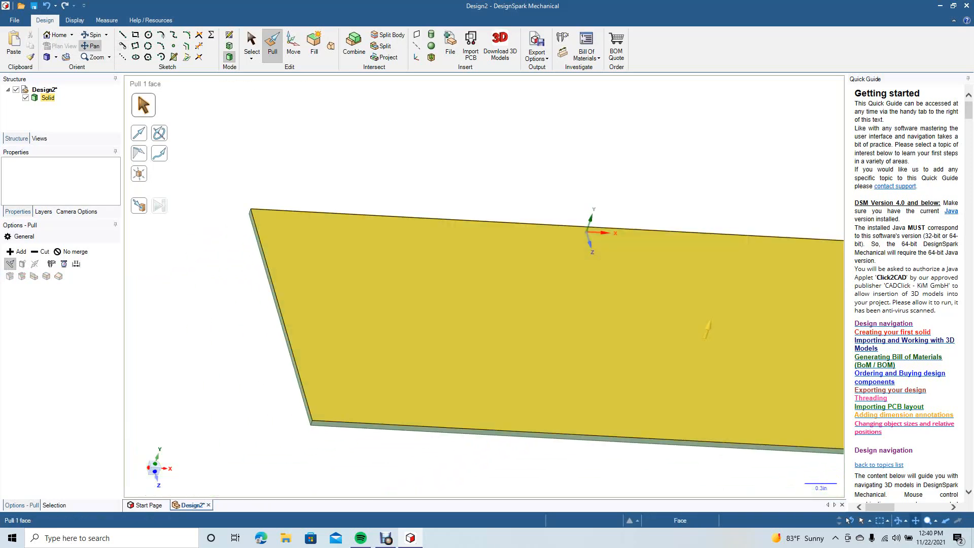
# Try a freehand round on the near corner edge at the long flat section's free end, and undo it.
pyautogui.click(740, 442)
pyautogui.click(311, 422)
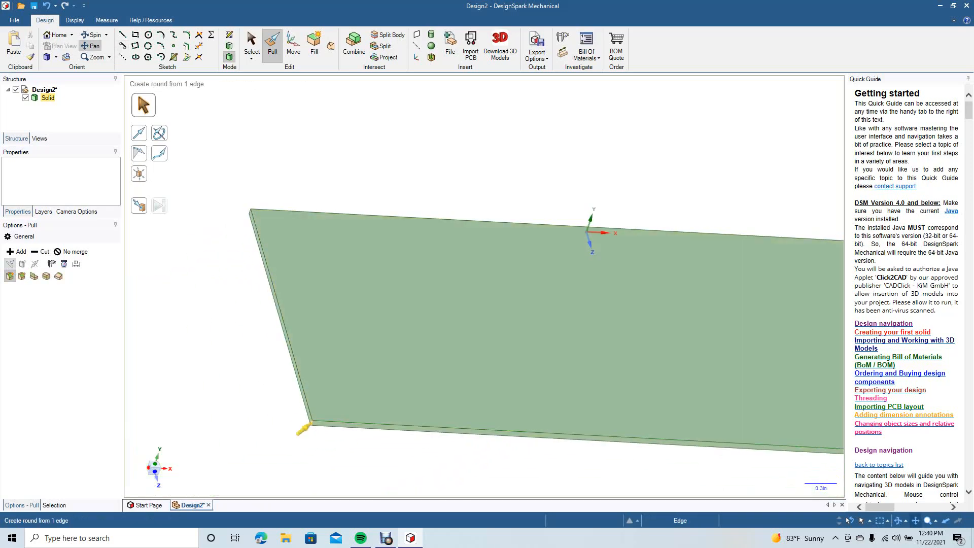
pyautogui.keyDown('shift'); pyautogui.moveTo(311, 422); pyautogui.dragTo(290, 422, button='middle'); pyautogui.keyUp('shift')
pyautogui.click(713, 446)
pyautogui.press('Escape')
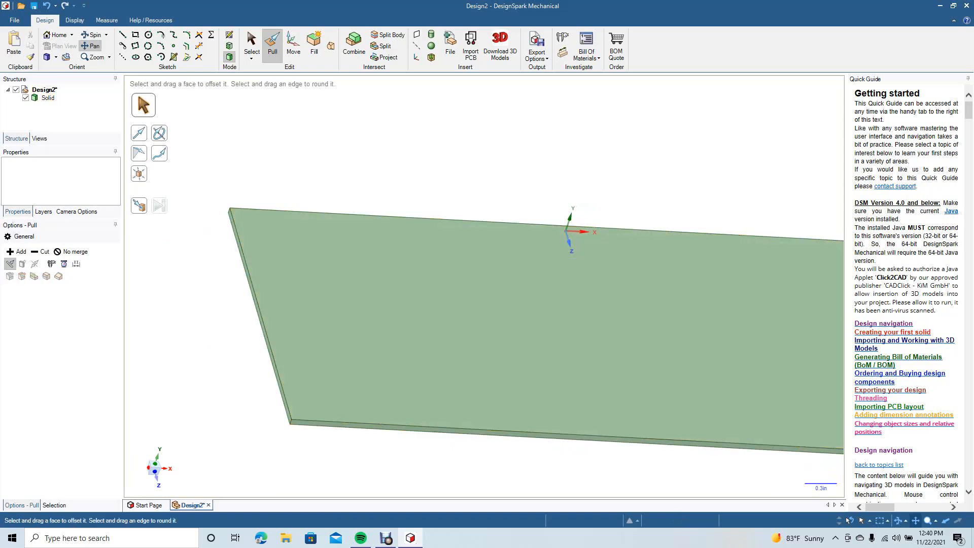
pyautogui.click(252, 42)
pyautogui.click(272, 43)
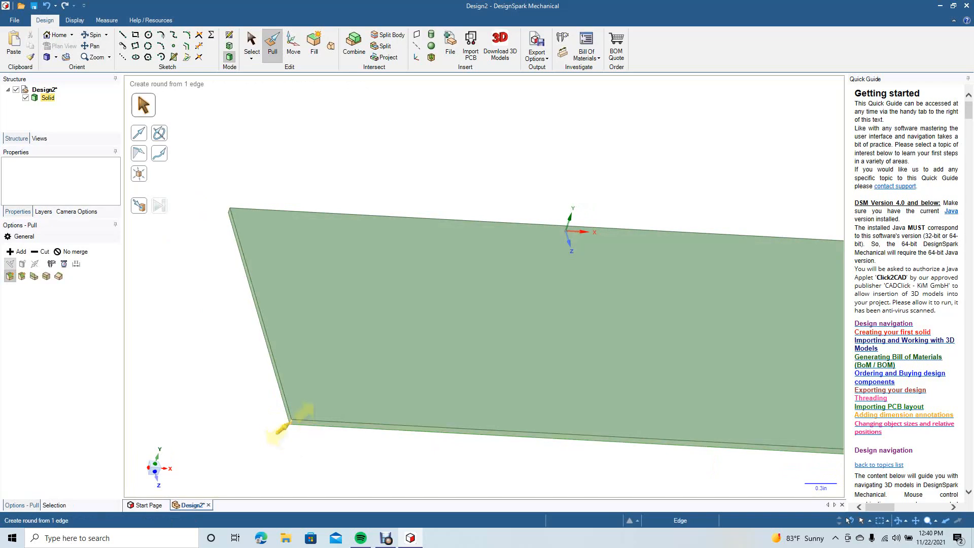
pyautogui.moveTo(356, 406); pyautogui.dragTo(644, 399)
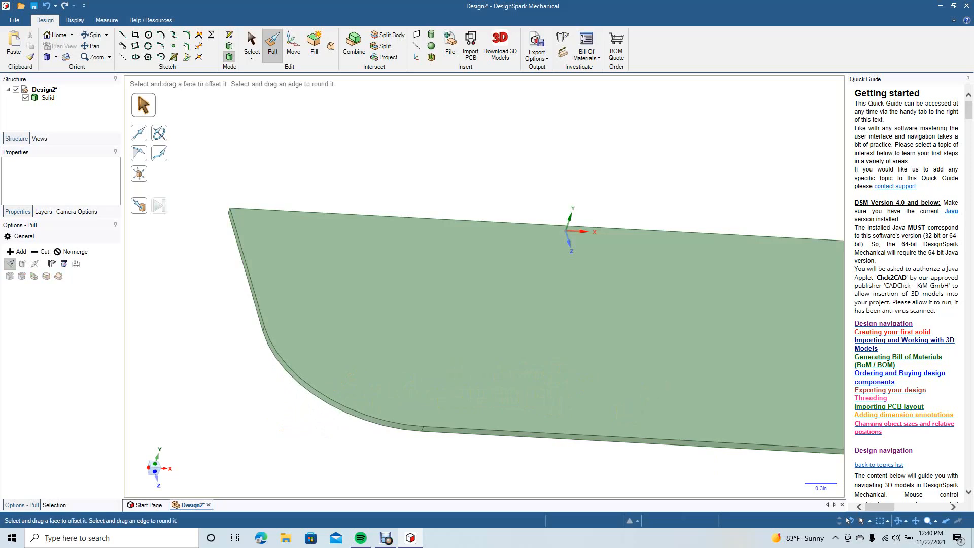
pyautogui.hotkey('ctrl', 'z')
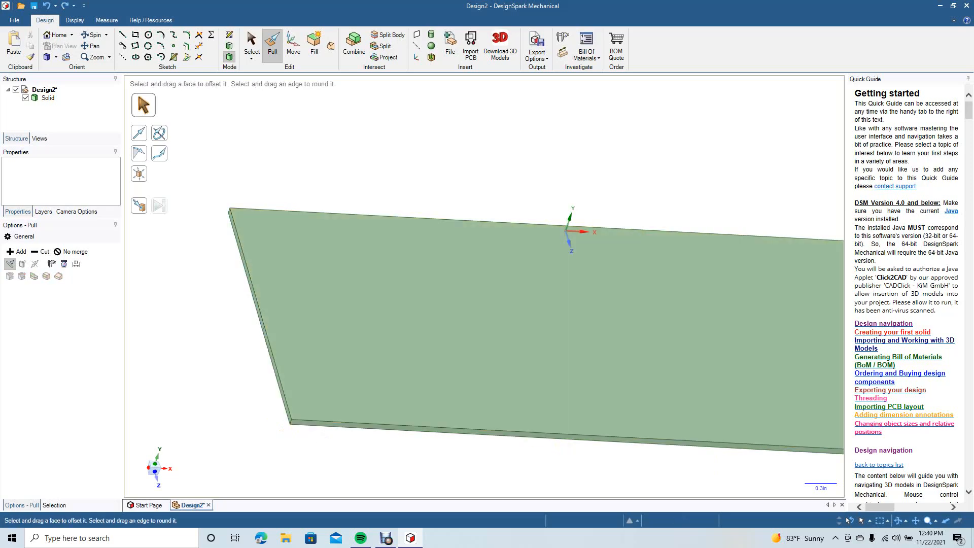
# Try 1.5 in rounds on both corner edges at the long flat section's free end, and undo them.
pyautogui.click(288, 417)
pyautogui.click(290, 422)
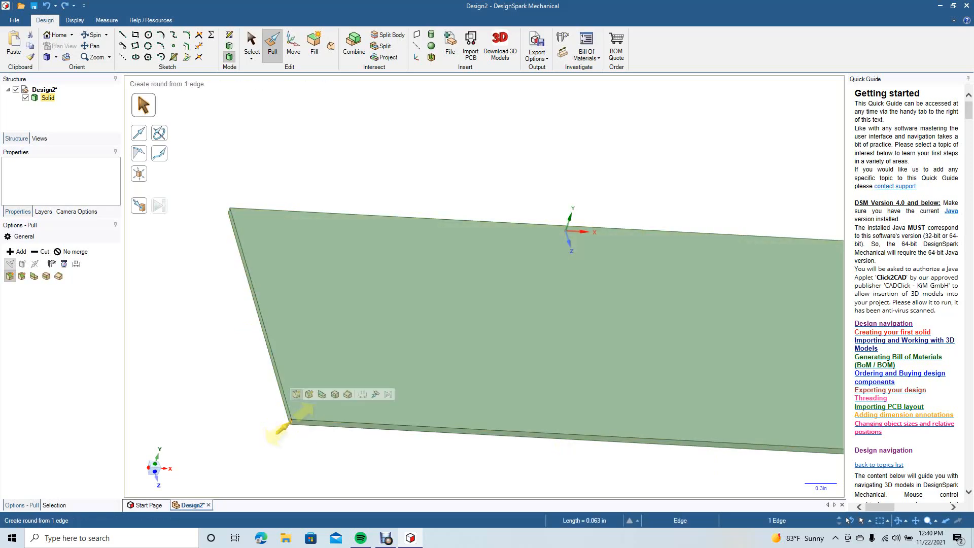
pyautogui.write('1.5')
pyautogui.press('Return')
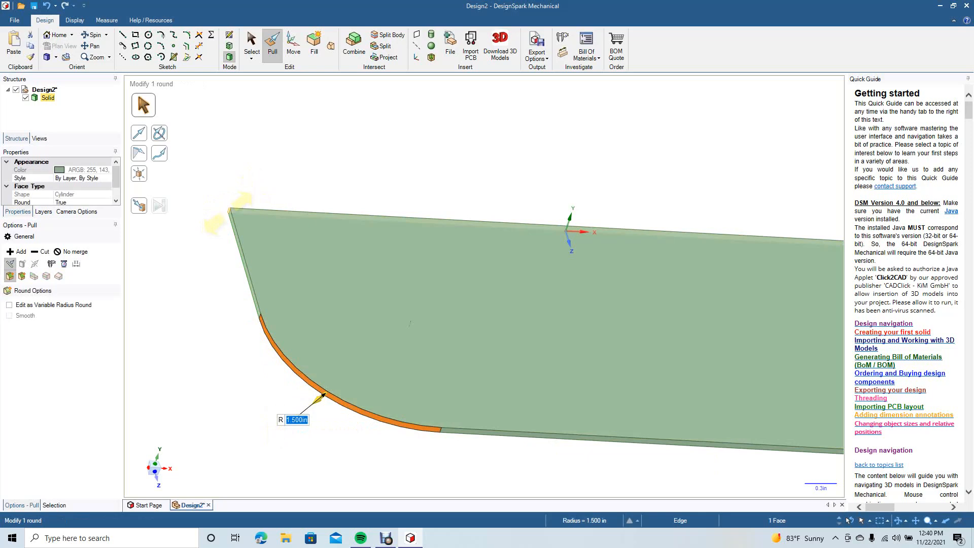
pyautogui.hotkey('ctrl', 'z')
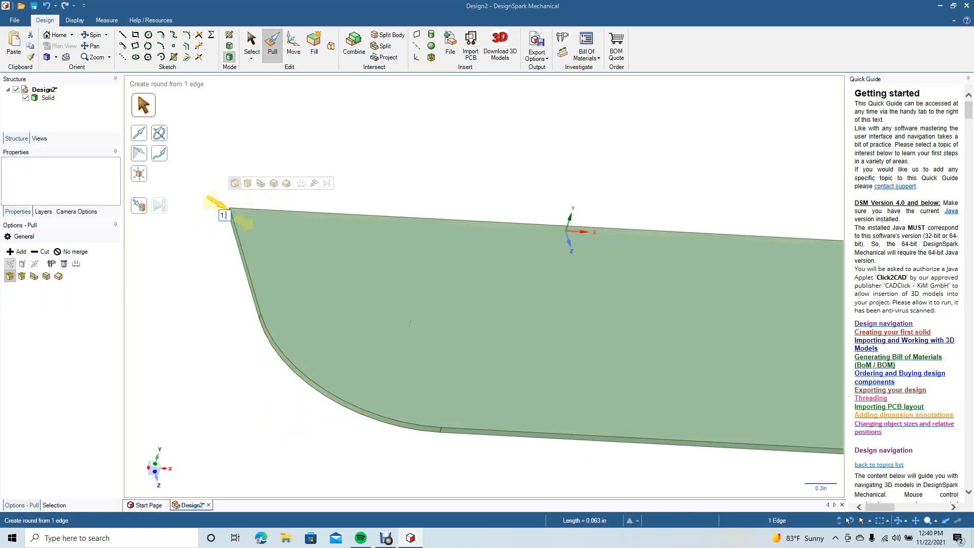
pyautogui.hotkey('ctrl', 'y')
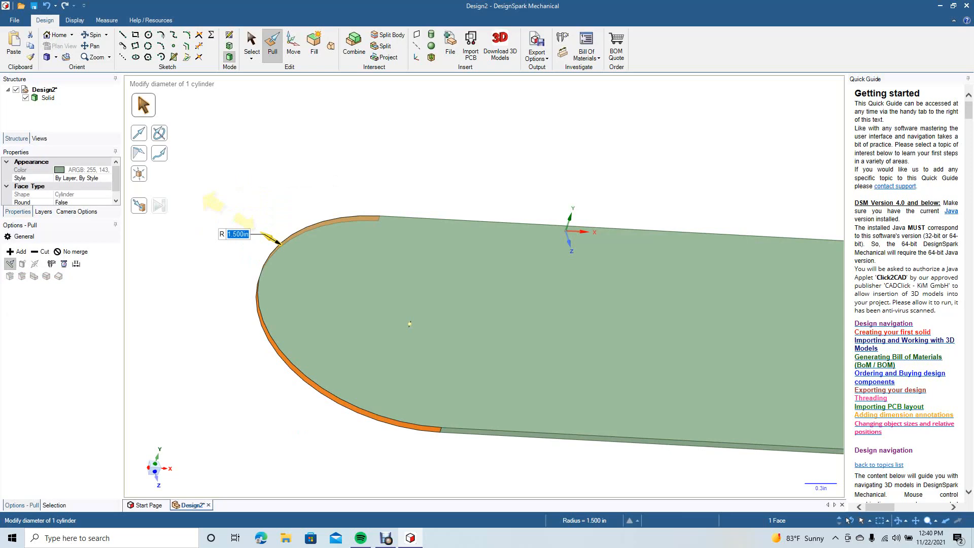
pyautogui.hotkey('ctrl', 'z')
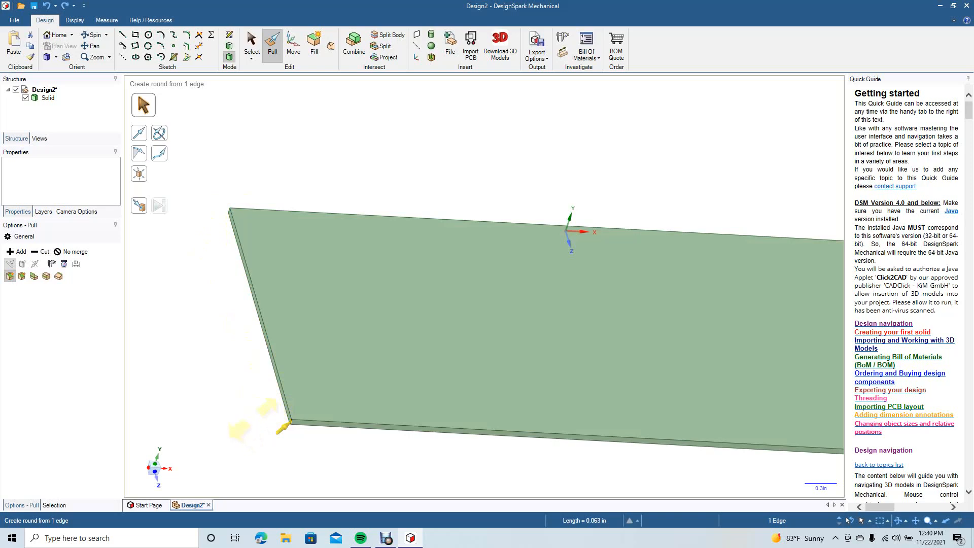
# Round both corner edges at the long flat section's free end with a 0.75 in radius.
pyautogui.press('space')
pyautogui.write('.75')
pyautogui.press('Return')
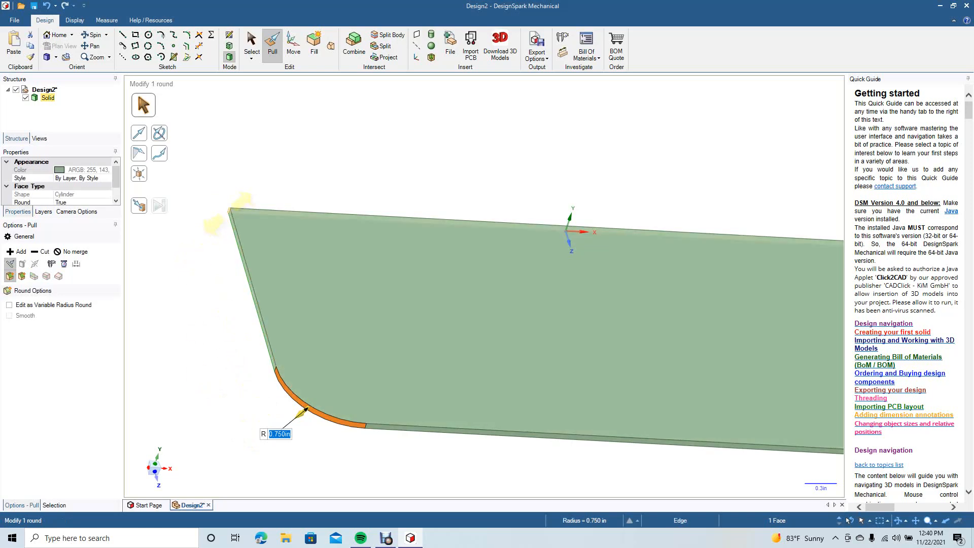
pyautogui.click(230, 209)
pyautogui.write('.75')
pyautogui.press('Return')
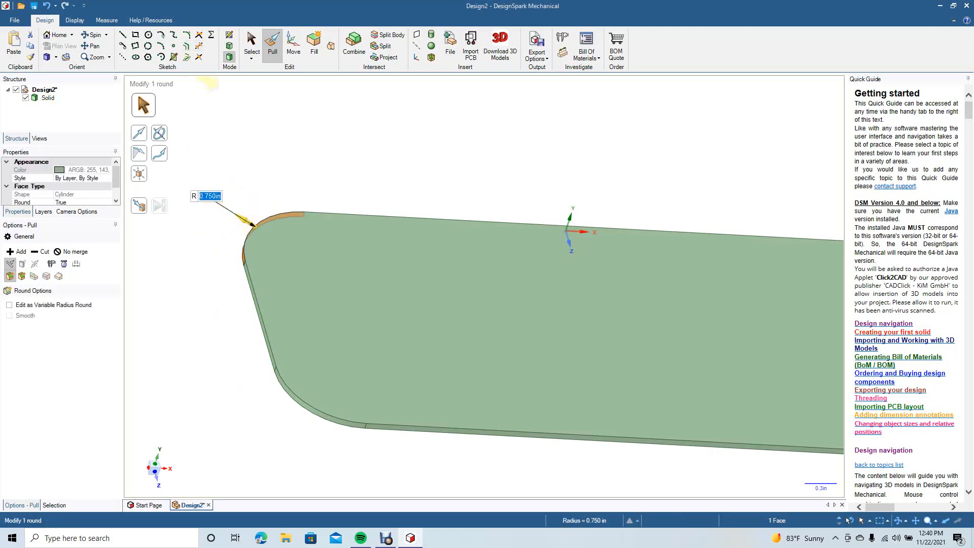
pyautogui.click(252, 44)
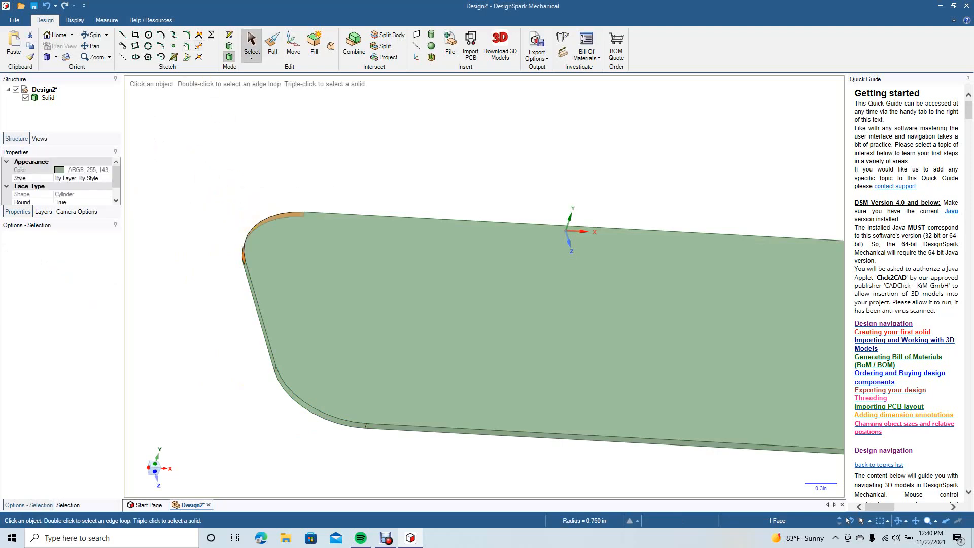
pyautogui.press('Escape')
# In the Front view, sketch a lengthwise centre line about 4.6 in long over the raised end section, from its outer edge's midpoint to the opposite edge's midpoint.
pyautogui.scroll(-5, 485, 286)
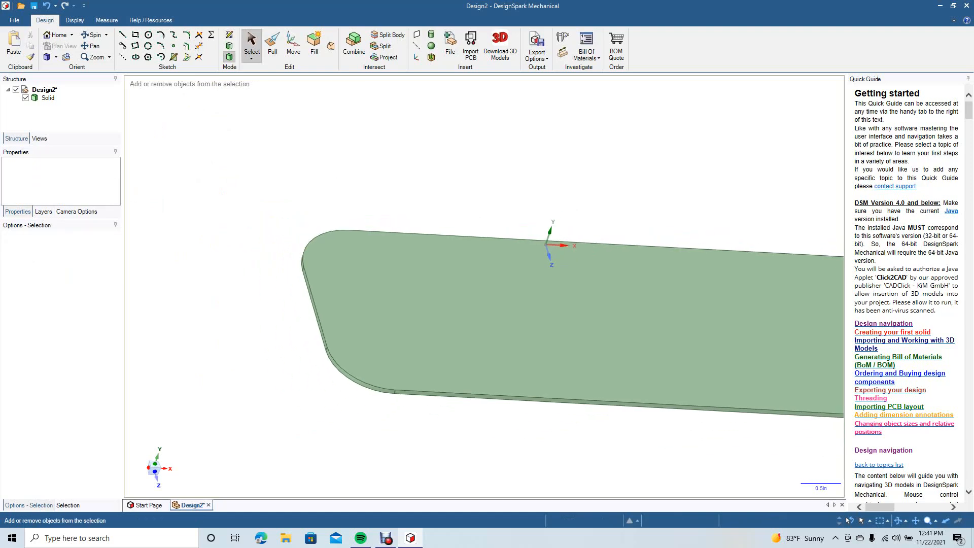
pyautogui.click(91, 46)
pyautogui.moveTo(608, 284); pyautogui.dragTo(283, 317)
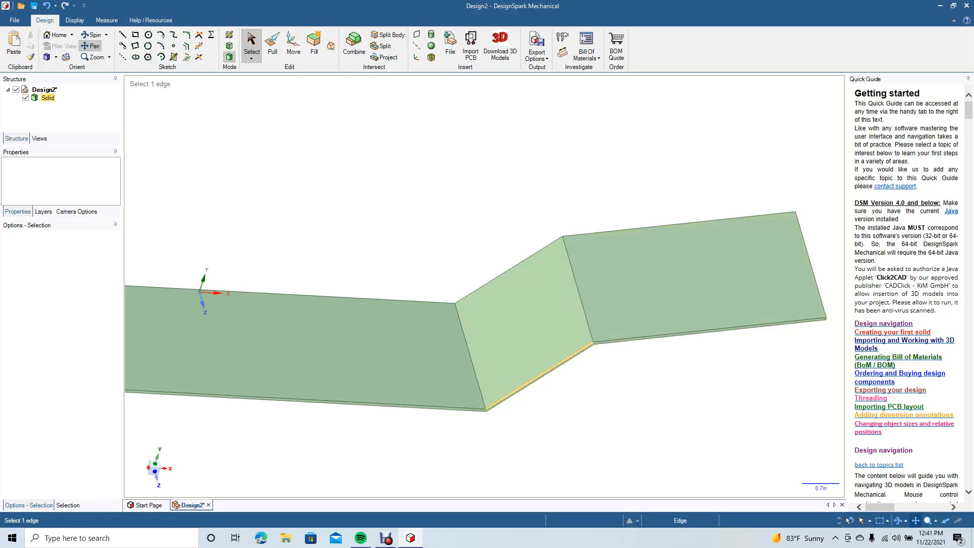
pyautogui.click(56, 56)
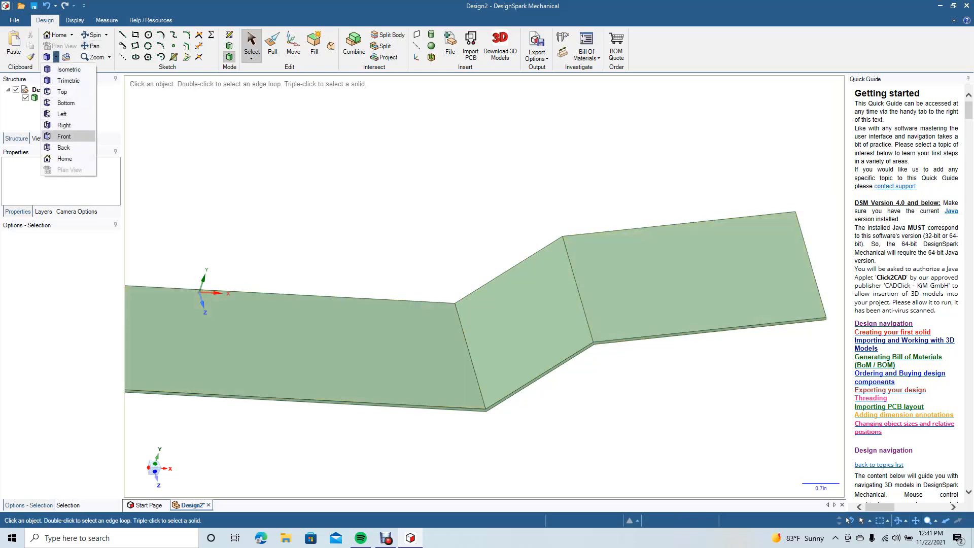
pyautogui.click(64, 135)
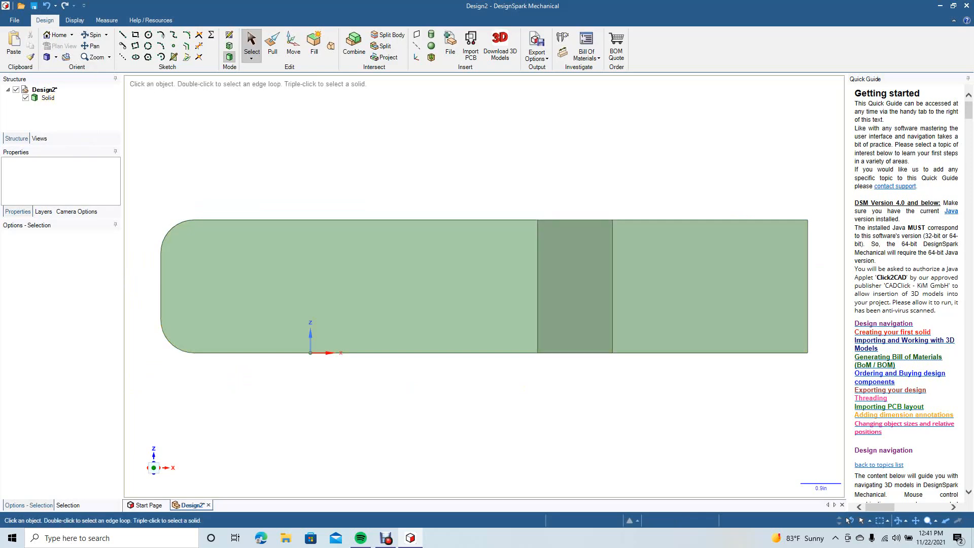
pyautogui.click(122, 35)
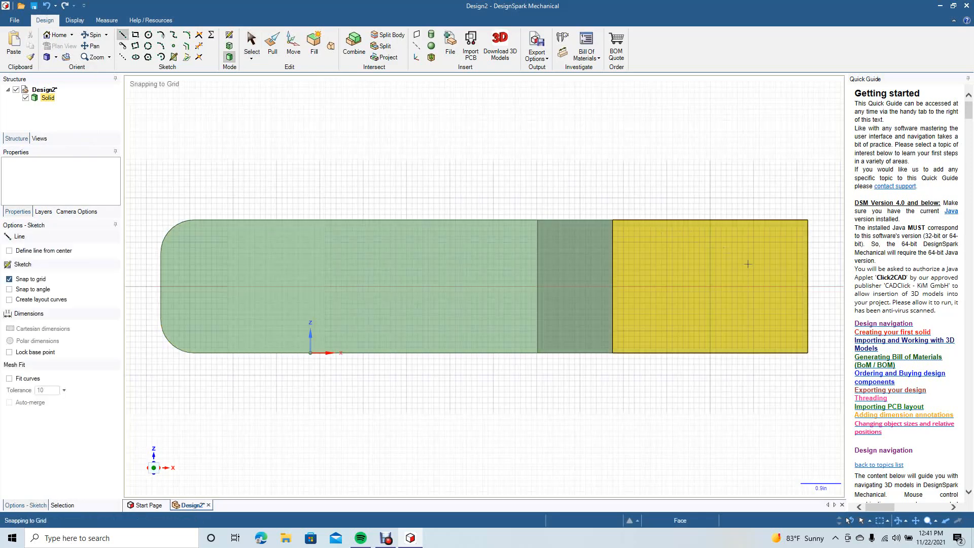
pyautogui.click(807, 287)
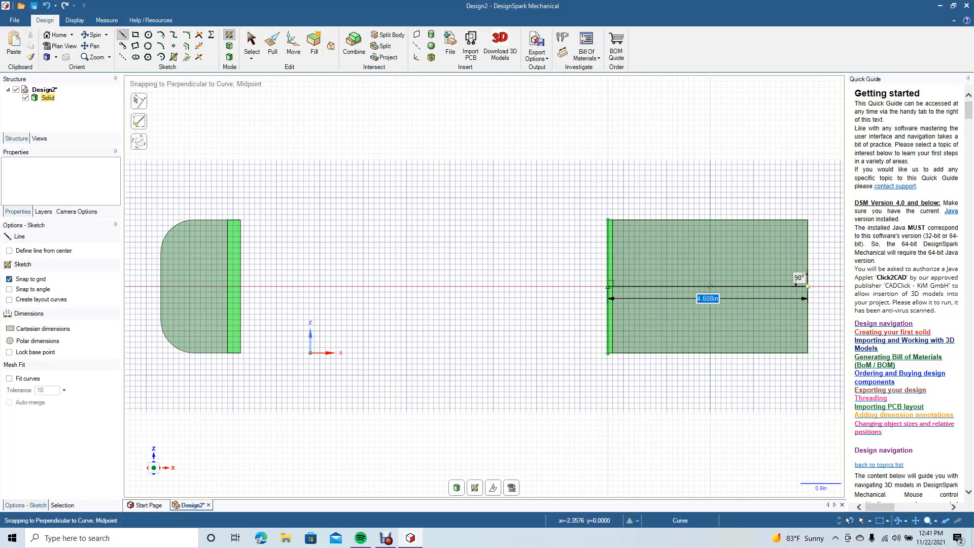
pyautogui.click(608, 286)
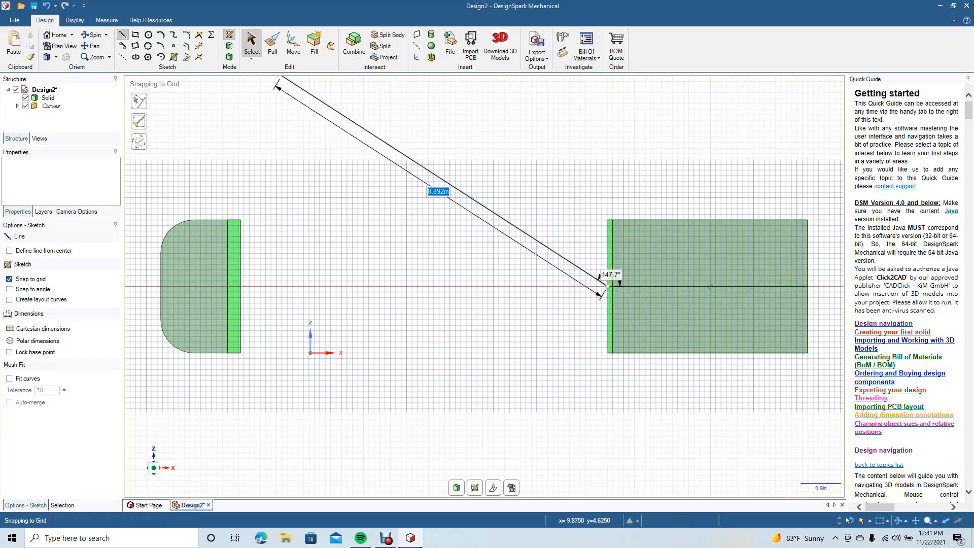
pyautogui.click(252, 44)
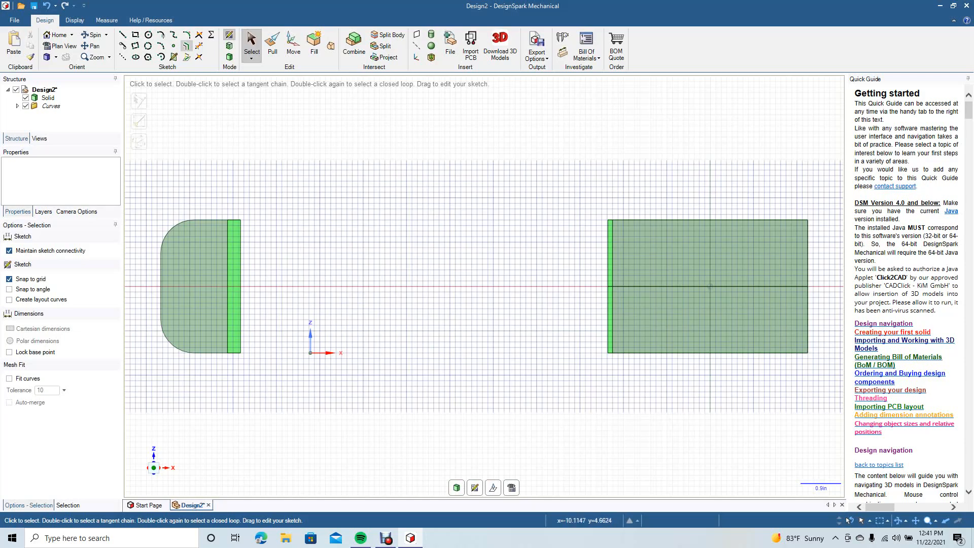
# Offset the centre line 0.5 in to each side.
pyautogui.click(186, 46)
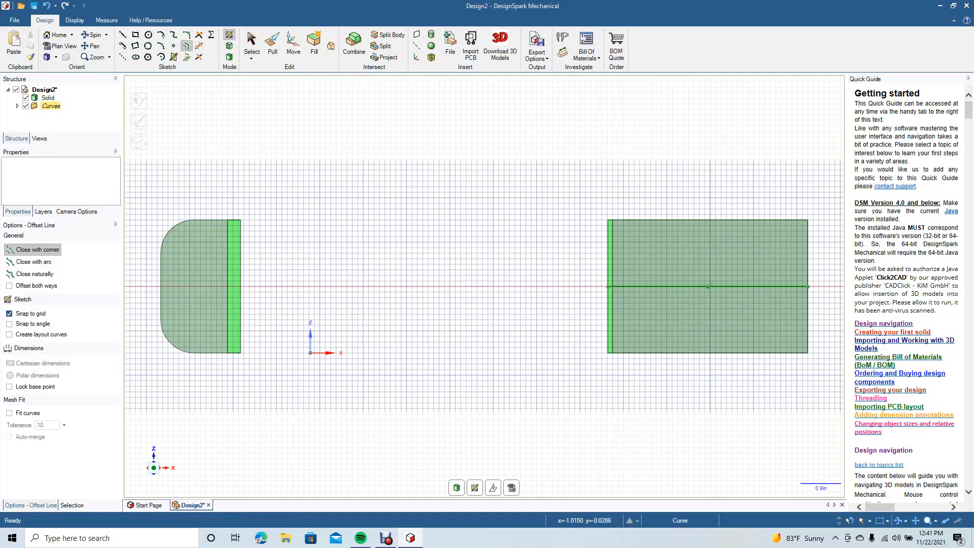
pyautogui.click(667, 287)
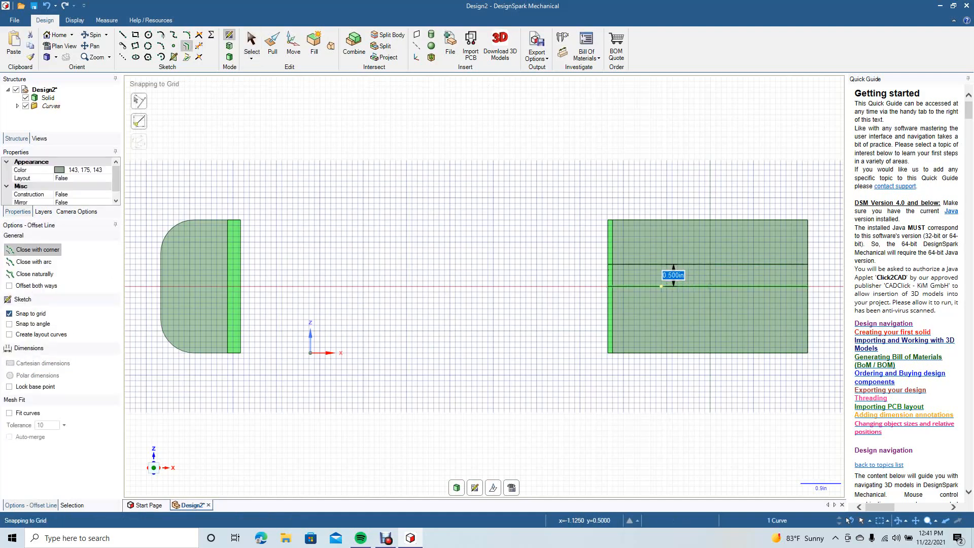
pyautogui.click(673, 276)
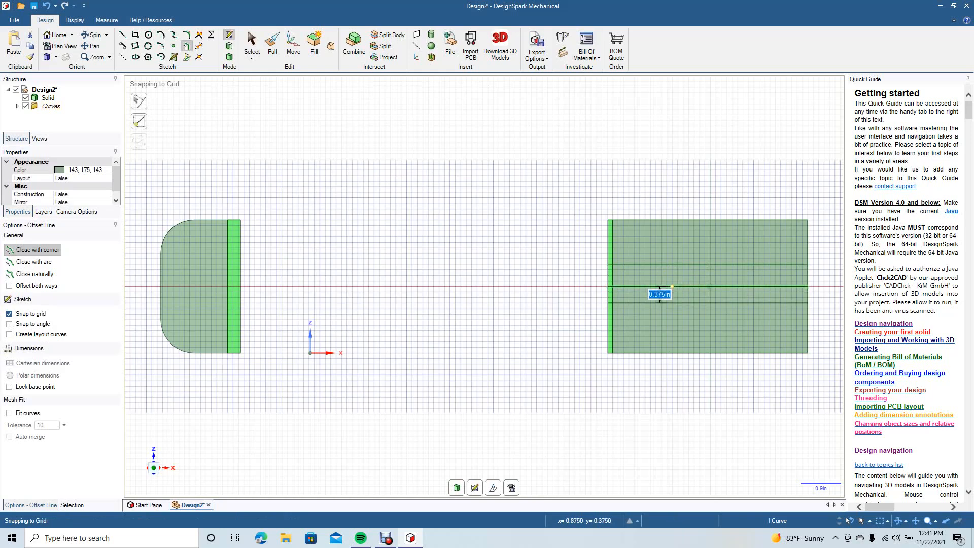
pyautogui.click(672, 299)
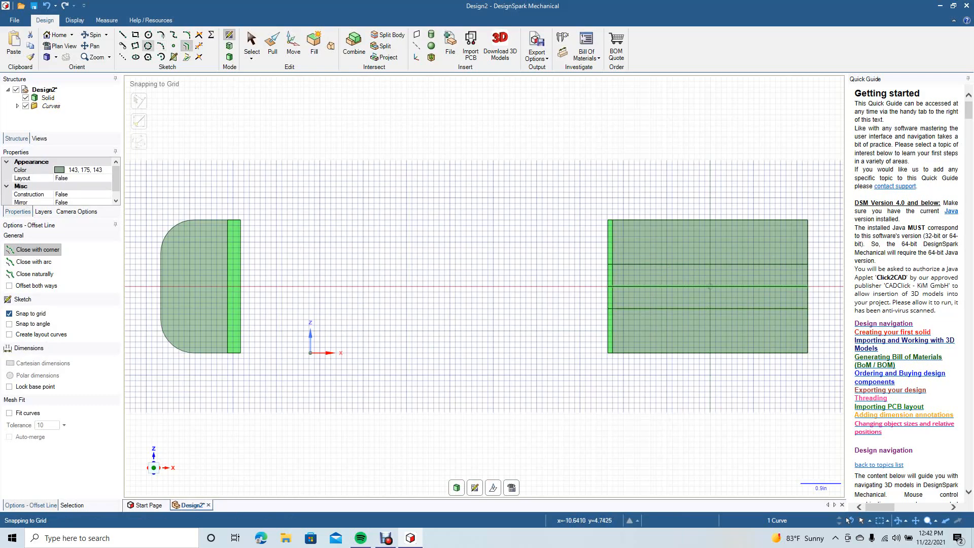
# Outline the strip above the upper offset line with two 1 in end lines and a line along the section's upper edge.
pyautogui.click(123, 34)
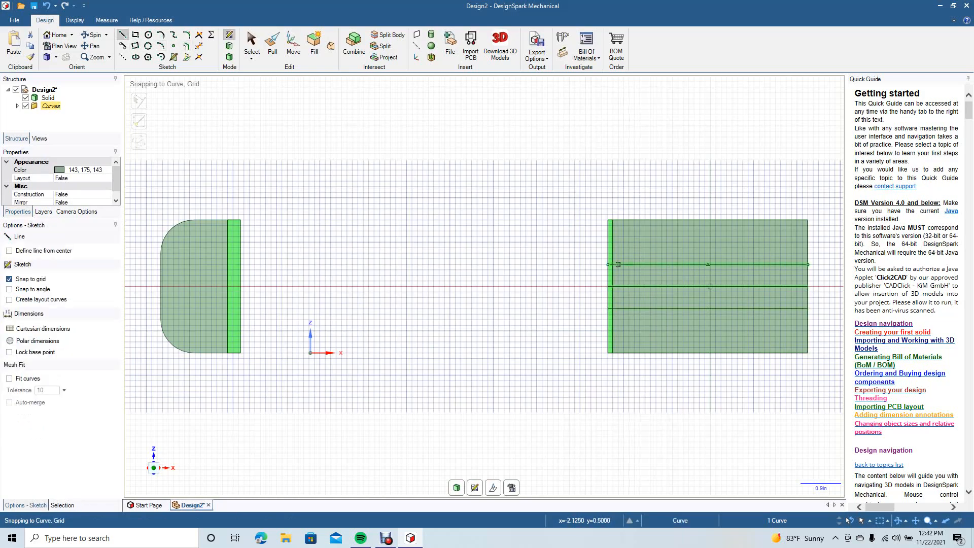
pyautogui.click(608, 265)
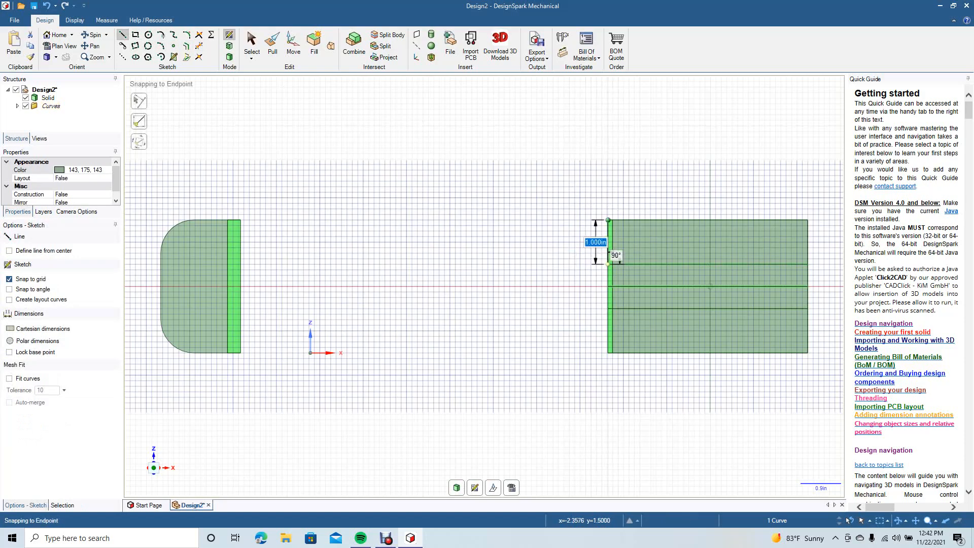
pyautogui.click(608, 220)
pyautogui.click(807, 219)
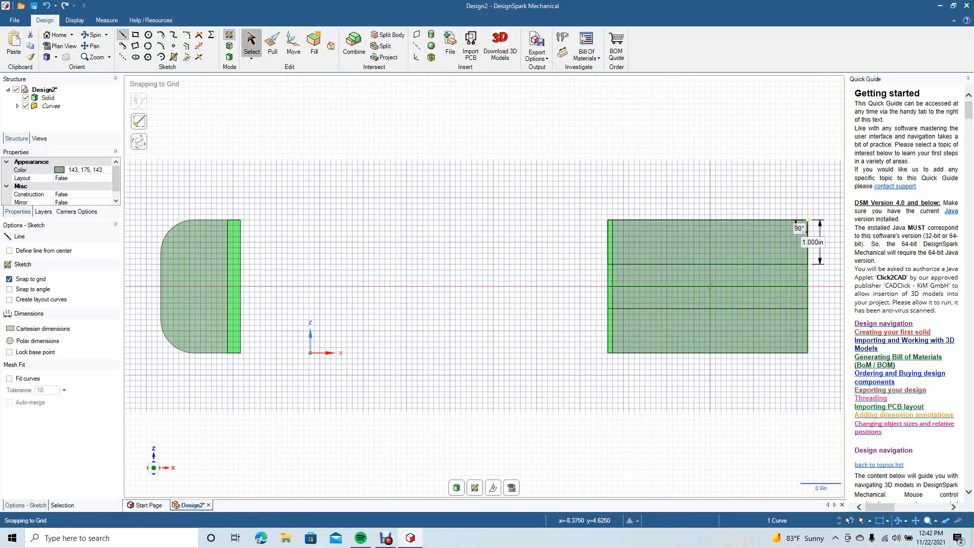
pyautogui.click(251, 44)
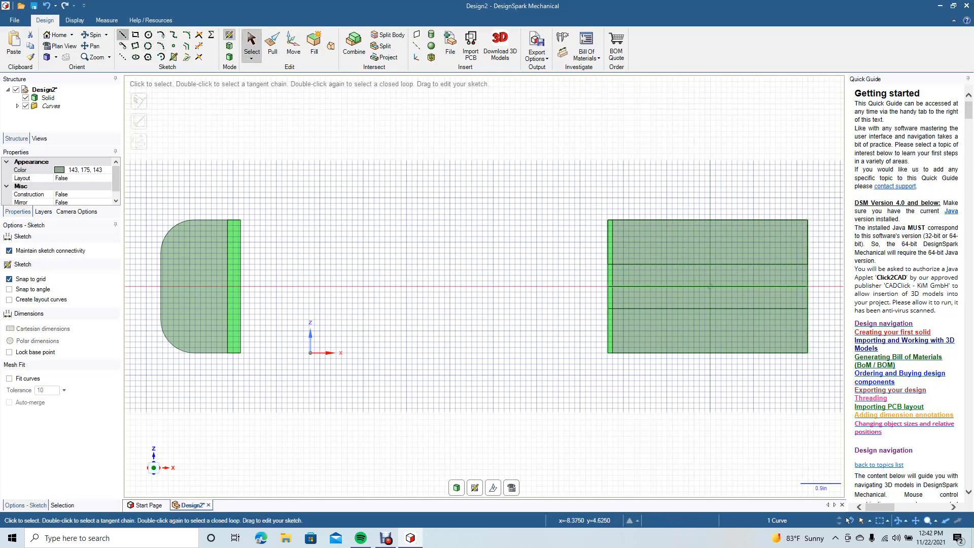
# Turn off grid snapping and outline the strip below the lower offset line with two 1 in end lines and a 4.608 in line along the lower edge.
pyautogui.press('l')
pyautogui.click(612, 353)
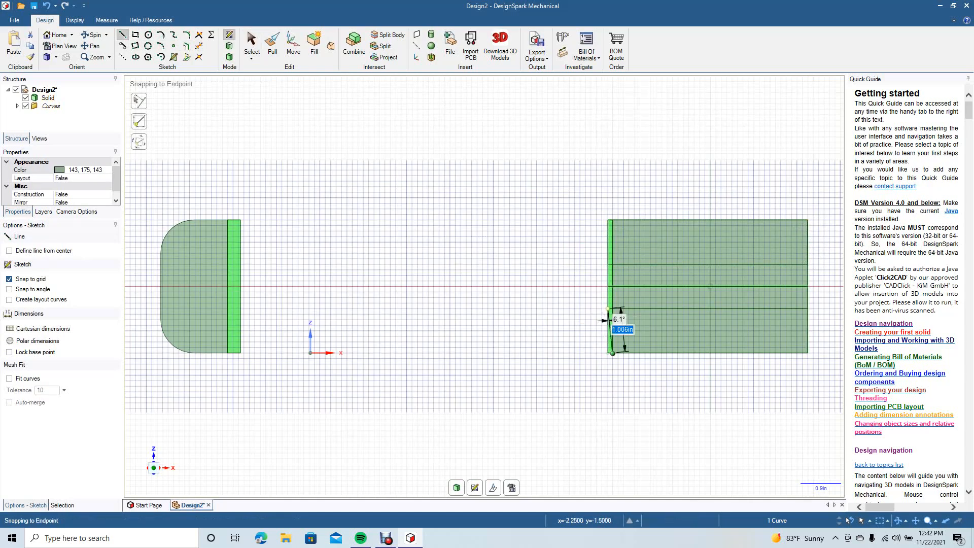
pyautogui.click(608, 308)
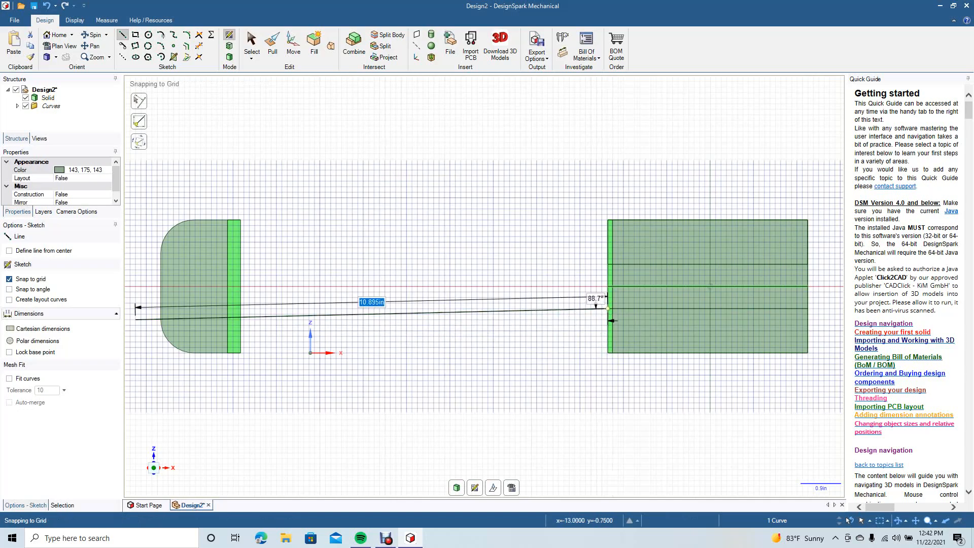
pyautogui.click(9, 278)
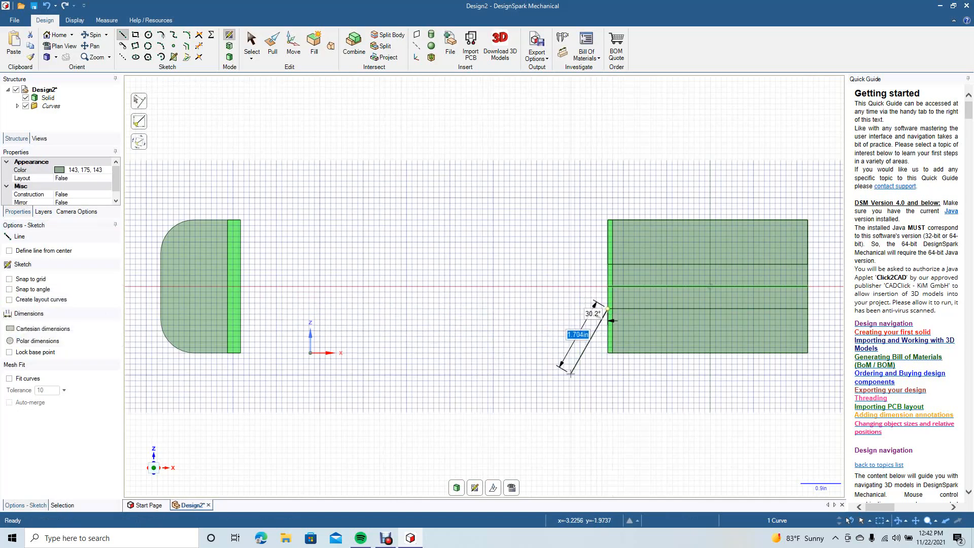
pyautogui.click(608, 353)
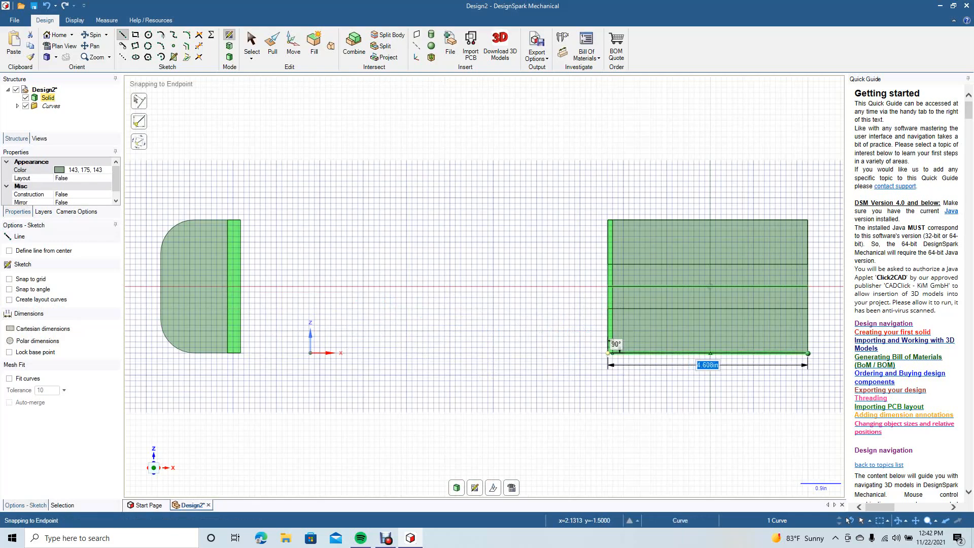
pyautogui.click(808, 353)
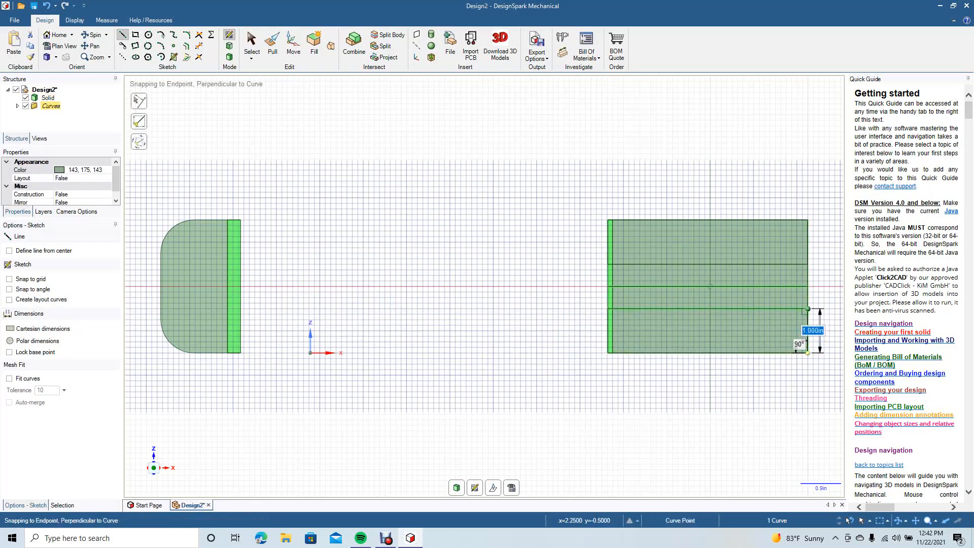
pyautogui.click(808, 309)
pyautogui.click(252, 45)
pyautogui.click(288, 101)
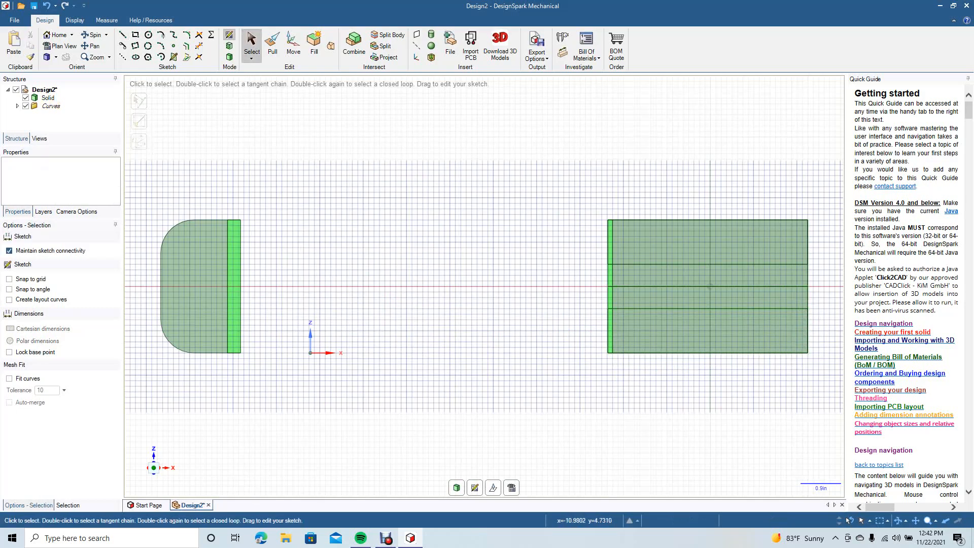
# Return to solid editing and pull the upper and lower strip faces of the raised section through the sheet, leaving the middle tab.
pyautogui.click(229, 57)
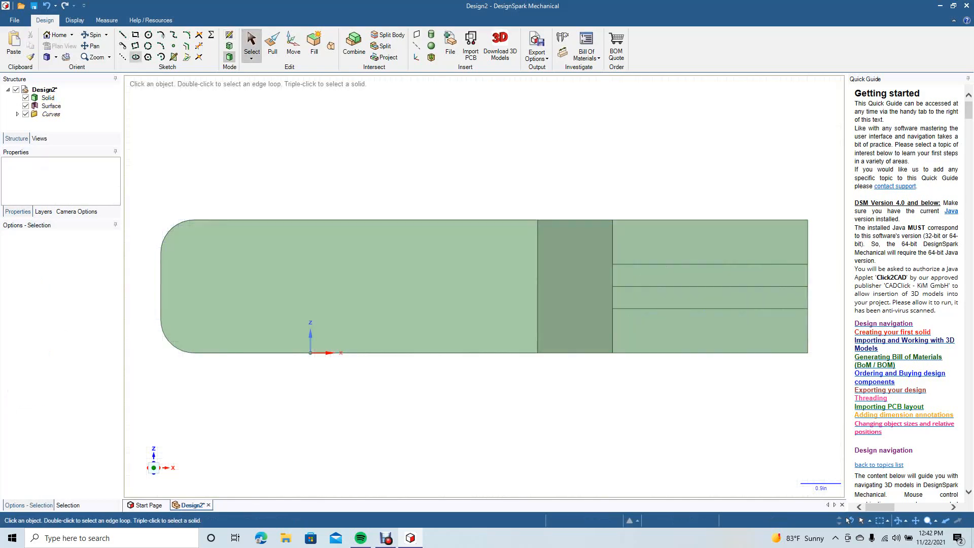
pyautogui.click(93, 35)
pyautogui.moveTo(512, 244); pyautogui.dragTo(500, 249)
pyautogui.moveTo(700, 237); pyautogui.dragTo(636, 257)
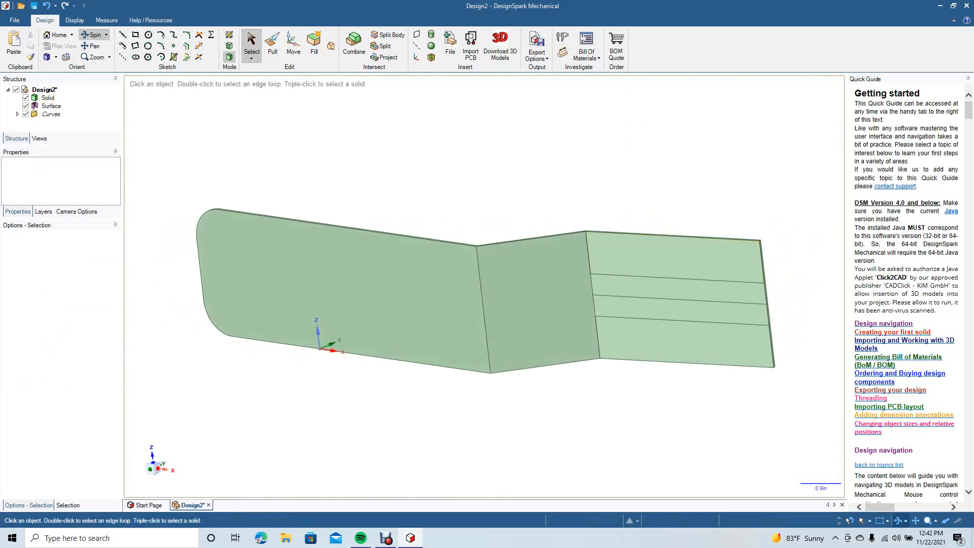
pyautogui.click(272, 45)
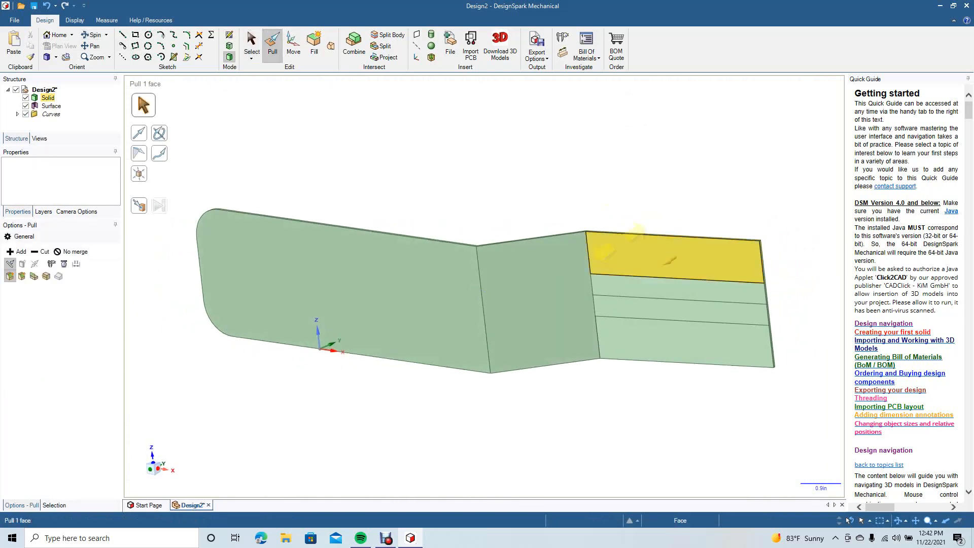
pyautogui.moveTo(675, 258); pyautogui.dragTo(721, 231)
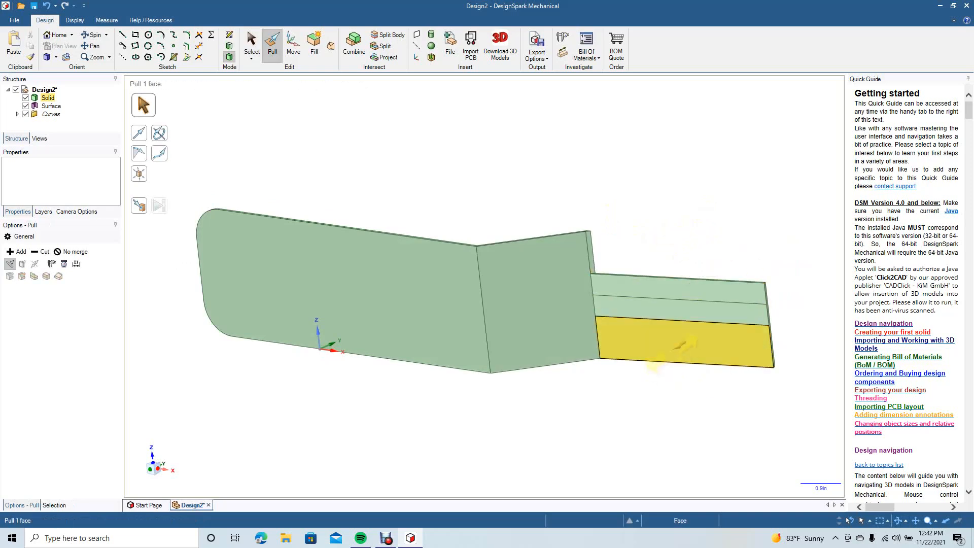
pyautogui.moveTo(682, 345); pyautogui.dragTo(706, 329)
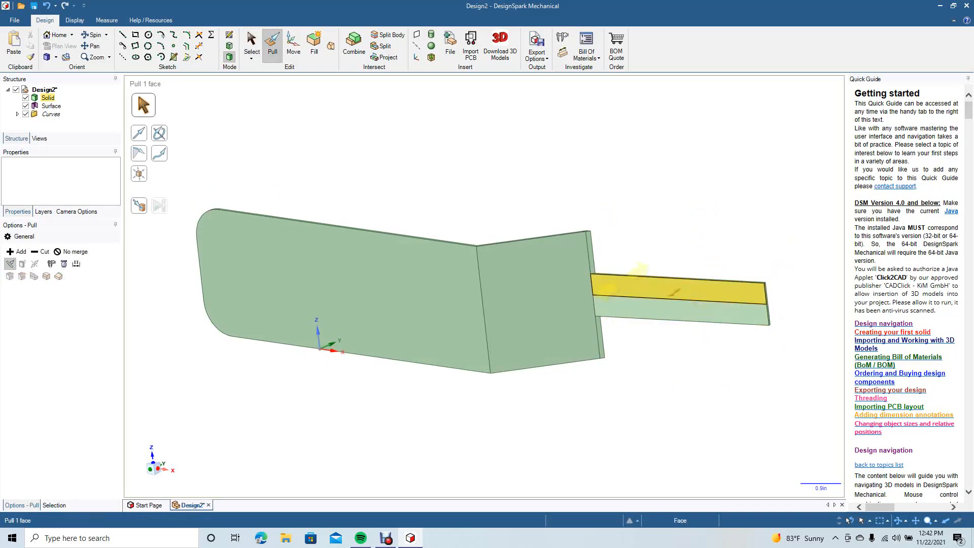
# Remove the leftover lengthwise centre line from the face of the narrow tab.
pyautogui.click(252, 42)
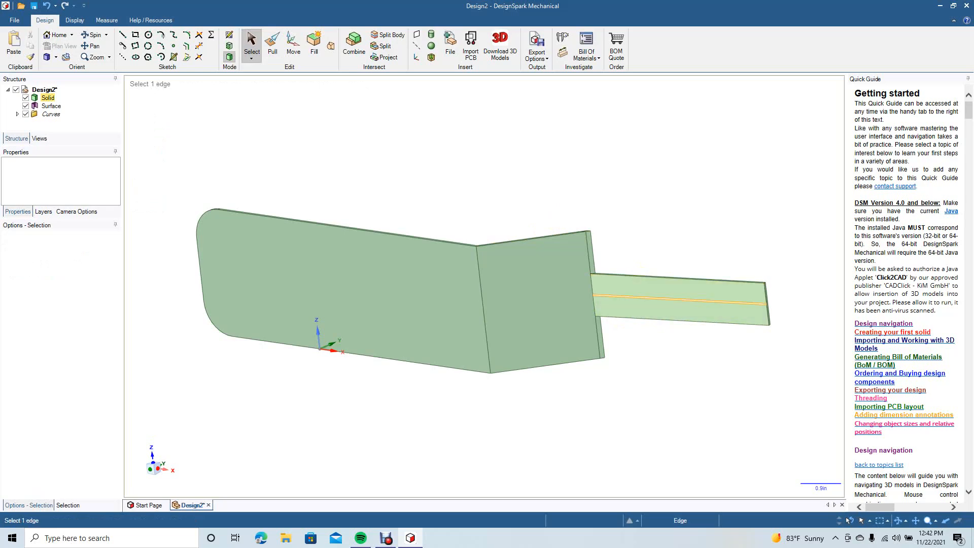
pyautogui.click(641, 297)
pyautogui.press('Escape')
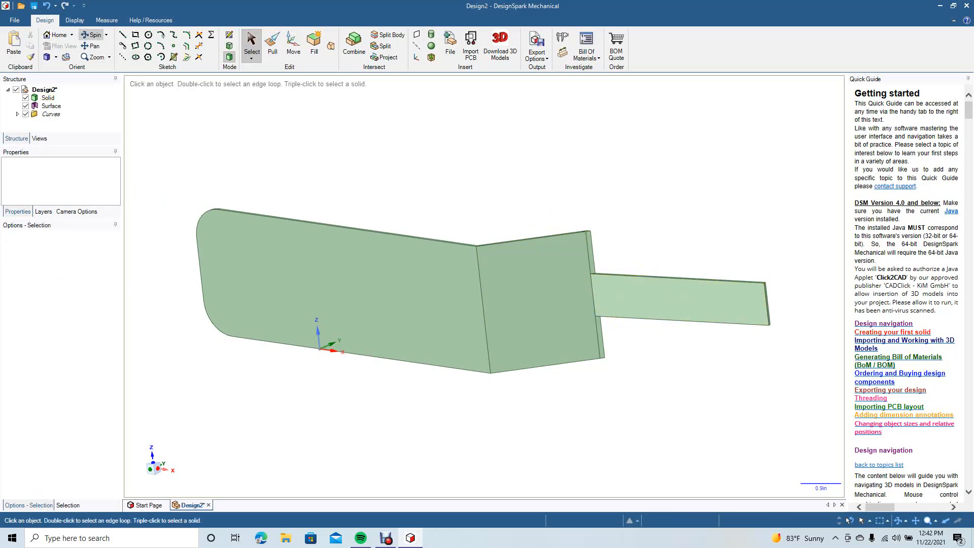
# Try to remove the short leftover edge line beside the tab, near the upper end of the angled section.
pyautogui.click(92, 35)
pyautogui.moveTo(457, 253)
pyautogui.mouseDown()
pyautogui.moveTo(484, 365)
pyautogui.moveTo(421, 391)
pyautogui.moveTo(507, 355)
pyautogui.moveTo(548, 317)
pyautogui.moveTo(416, 365)
pyautogui.moveTo(433, 454)
pyautogui.moveTo(446, 470)
pyautogui.mouseUp()
pyautogui.moveTo(446, 469); pyautogui.dragTo(474, 482, button='middle')
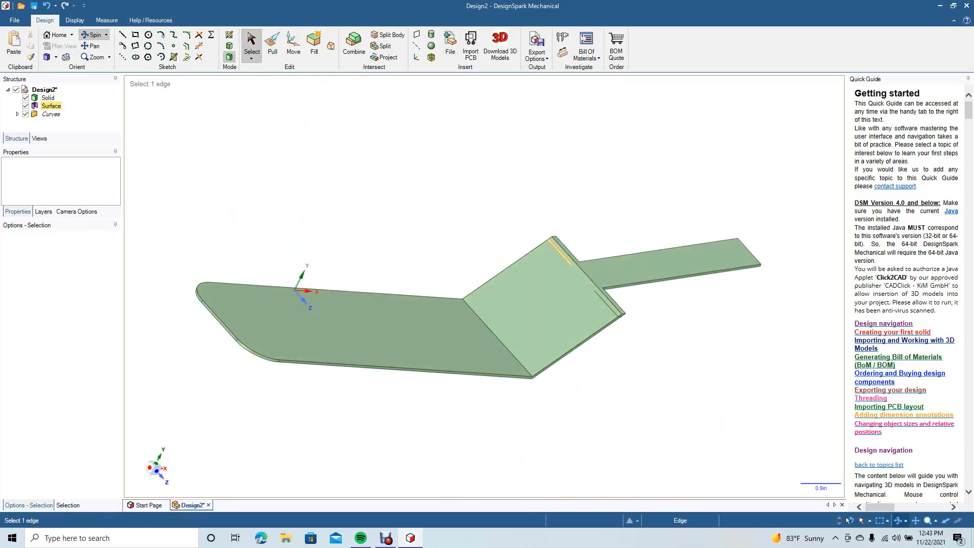
pyautogui.click(252, 44)
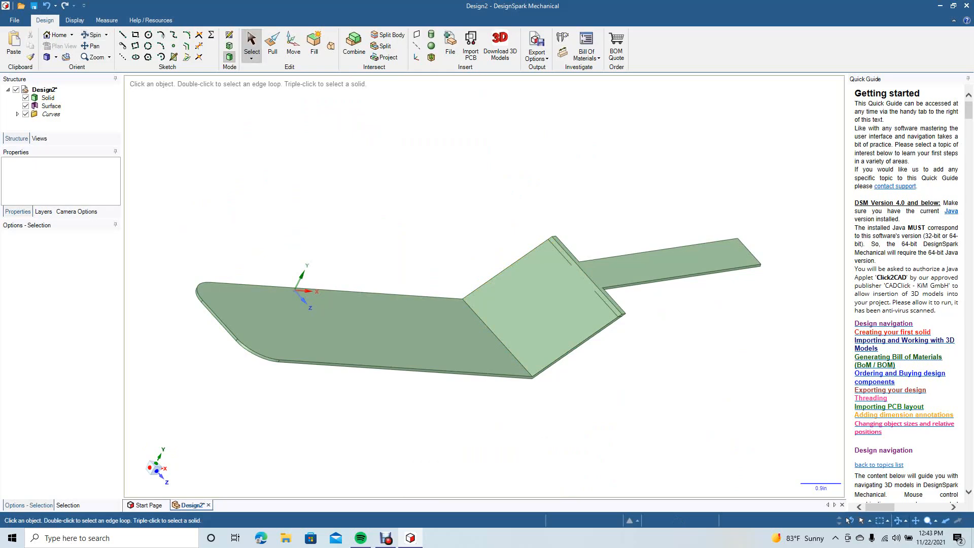
pyautogui.click(560, 253)
pyautogui.hotkey('ctrl', 'z')
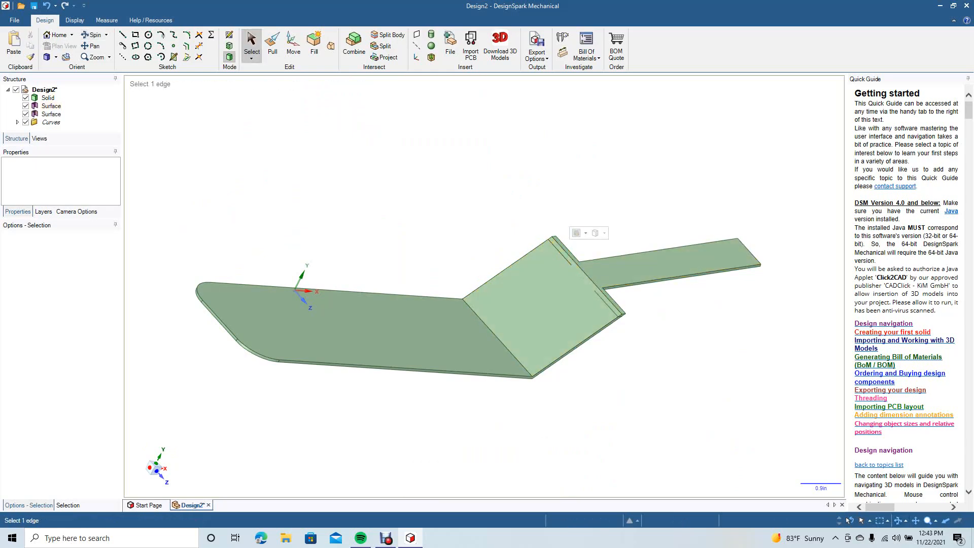
pyautogui.click(555, 247)
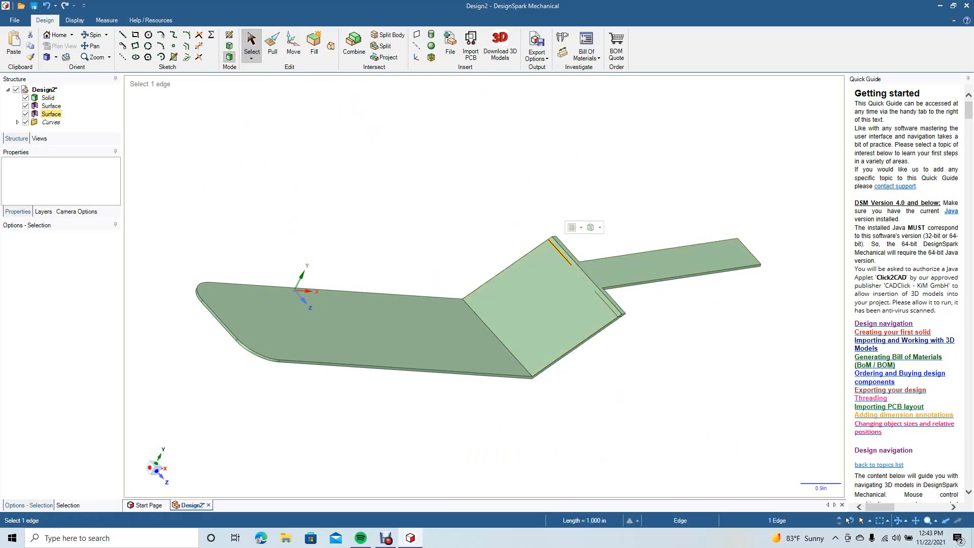
pyautogui.press('Escape')
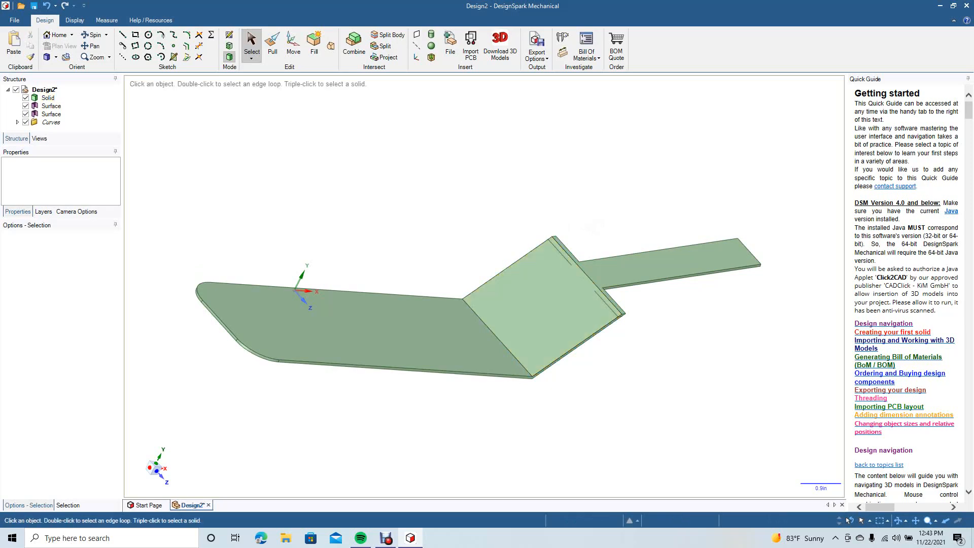
# Orient the part to the Back view so the tab's reverse face can be sketched on.
pyautogui.click(91, 35)
pyautogui.moveTo(483, 285); pyautogui.dragTo(484, 287)
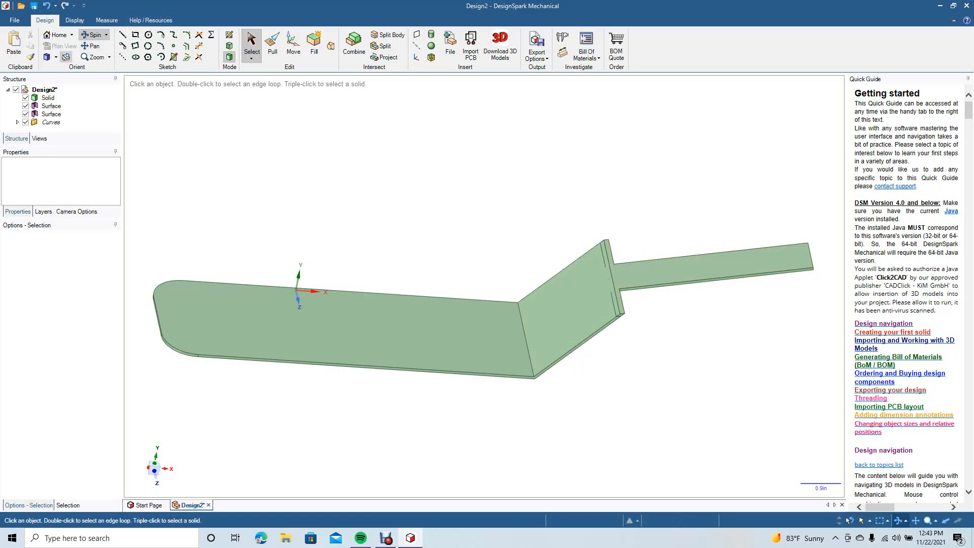
pyautogui.click(56, 57)
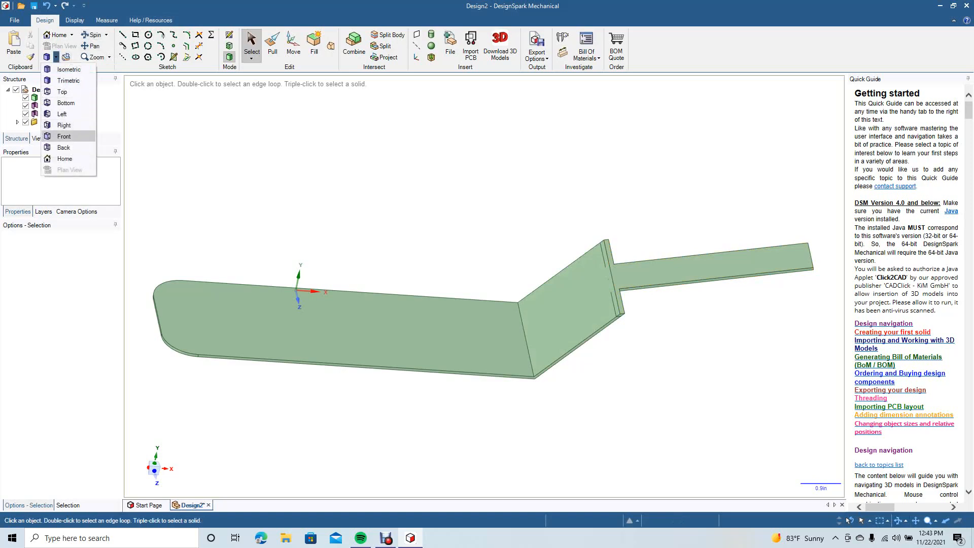
pyautogui.click(64, 137)
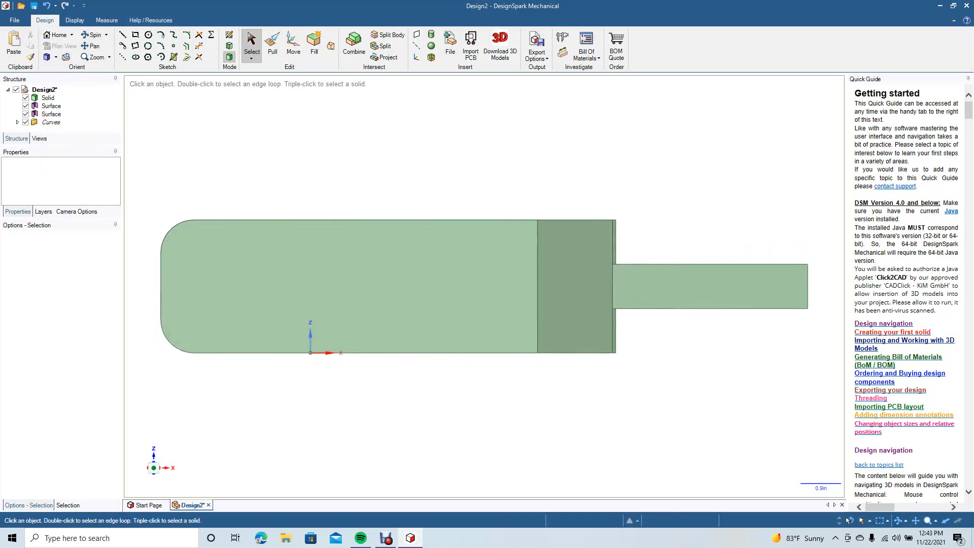
pyautogui.click(56, 56)
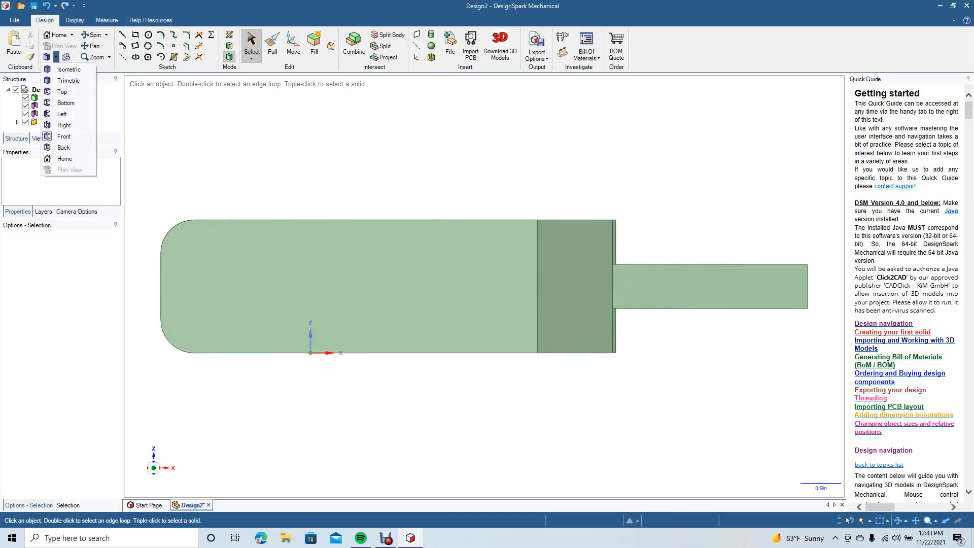
pyautogui.click(63, 147)
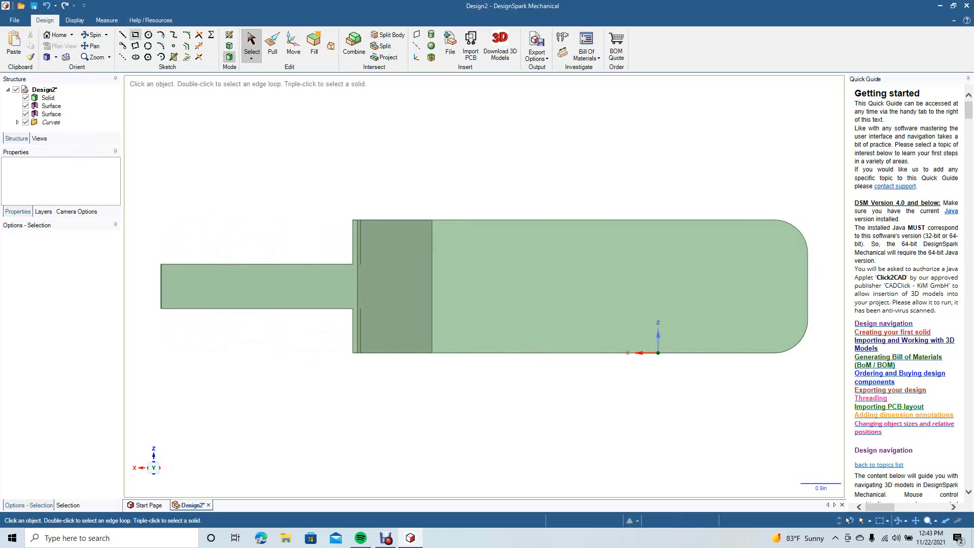
pyautogui.click(135, 34)
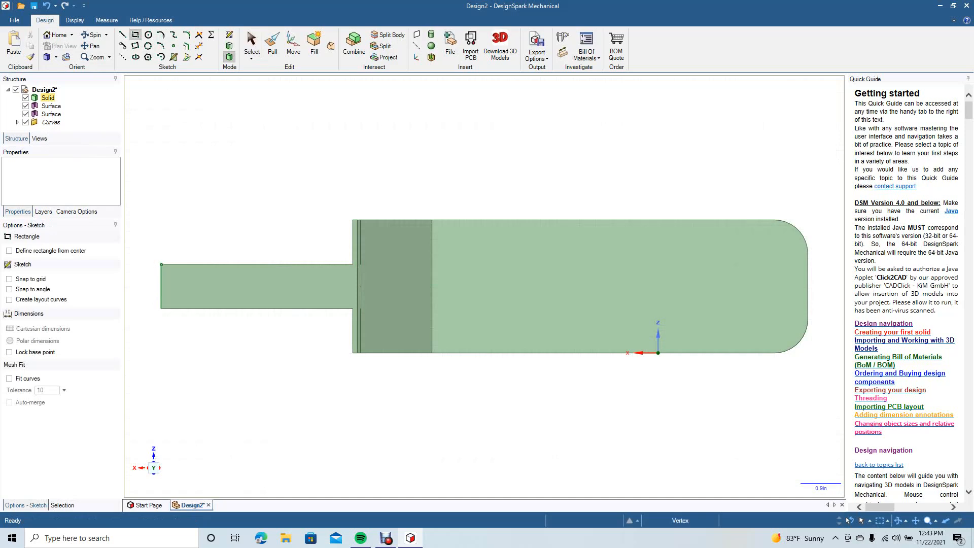
pyautogui.click(162, 264)
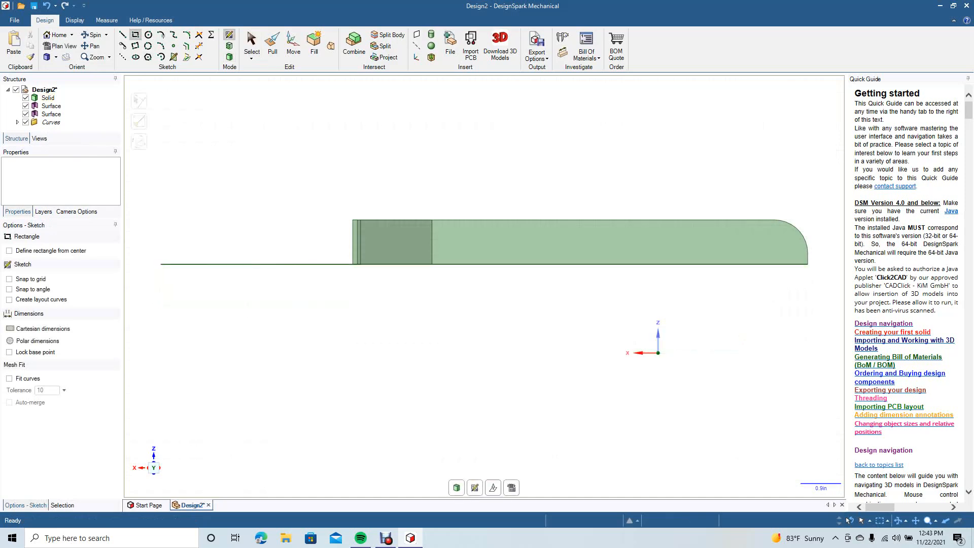
pyautogui.click(251, 43)
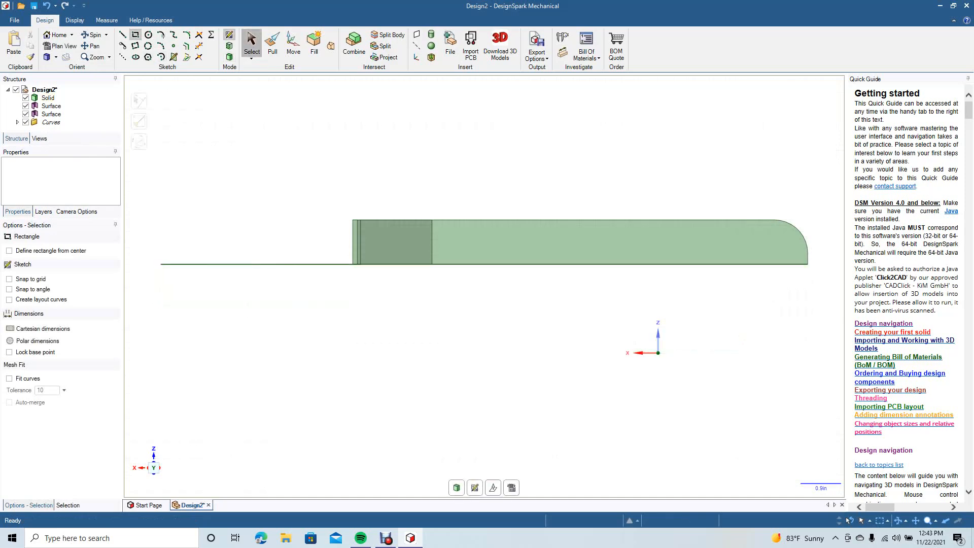
pyautogui.click(229, 57)
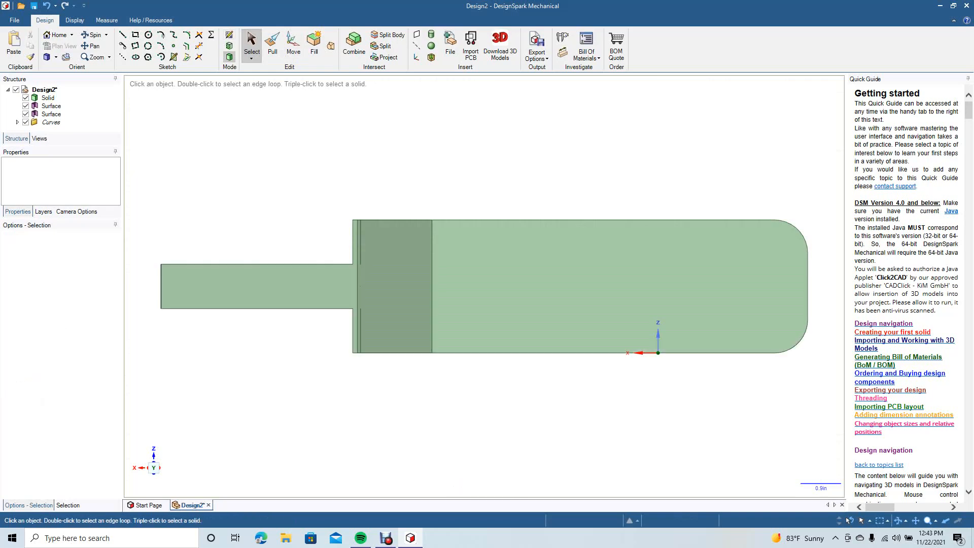
# Sketch a rectangle about 4.41 in by 1 in over the tab's back face, from its outer corner to the shoulder.
pyautogui.click(246, 248)
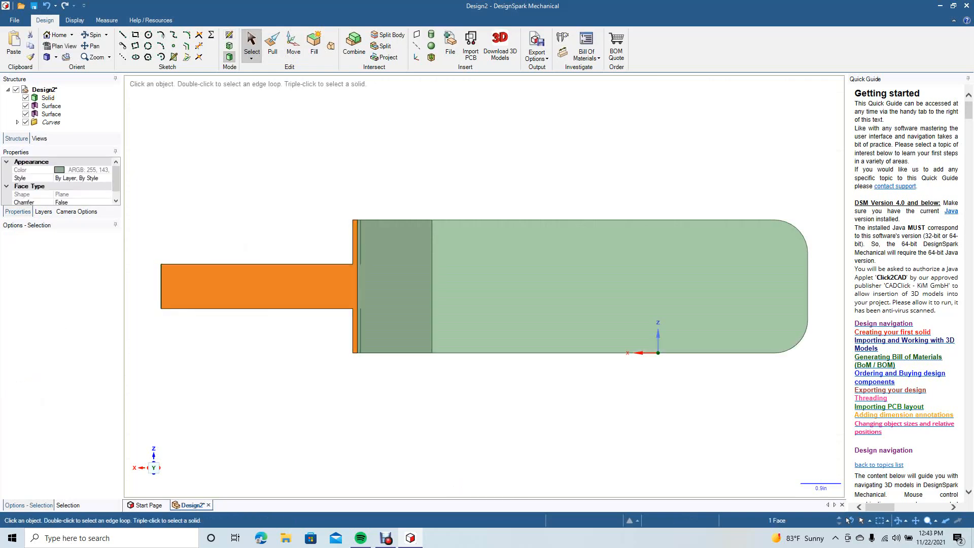
pyautogui.click(135, 35)
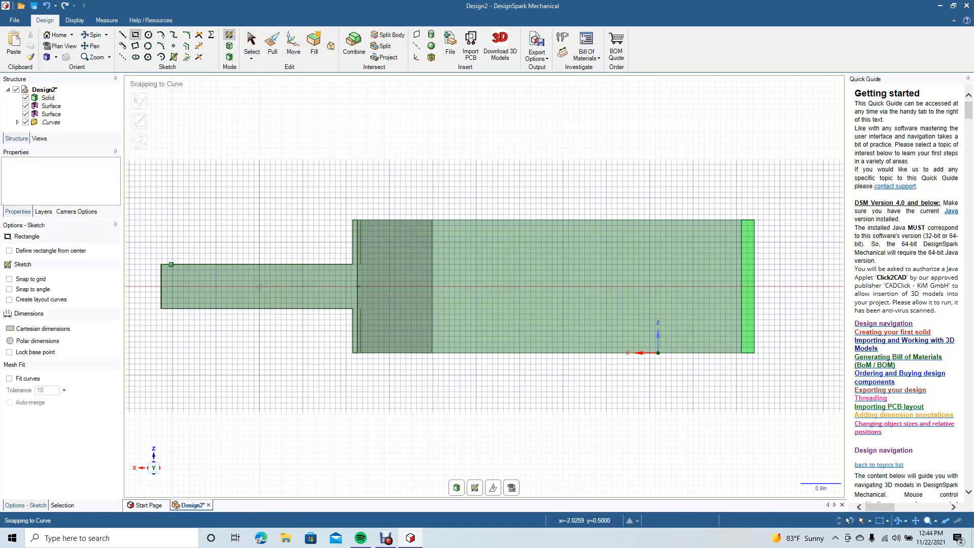
pyautogui.click(161, 264)
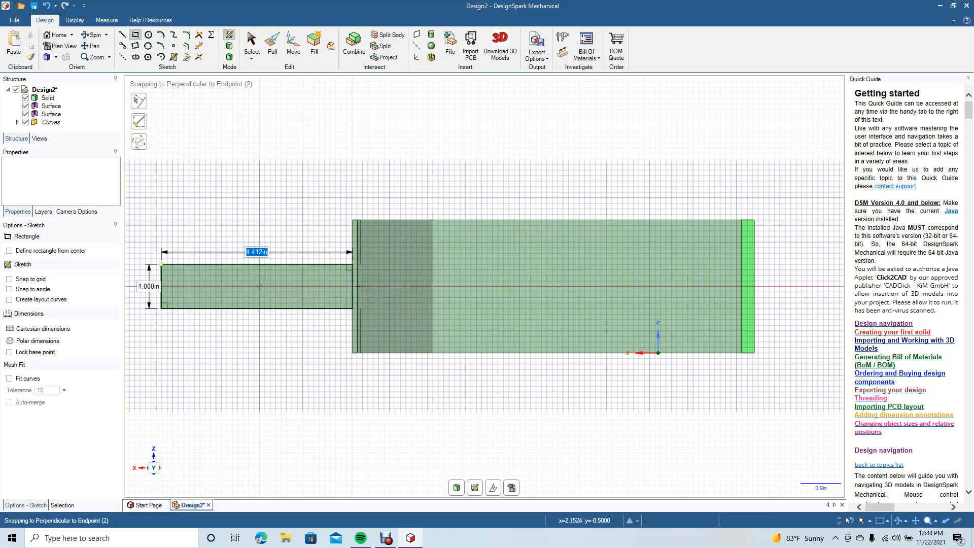
pyautogui.press('Tab')
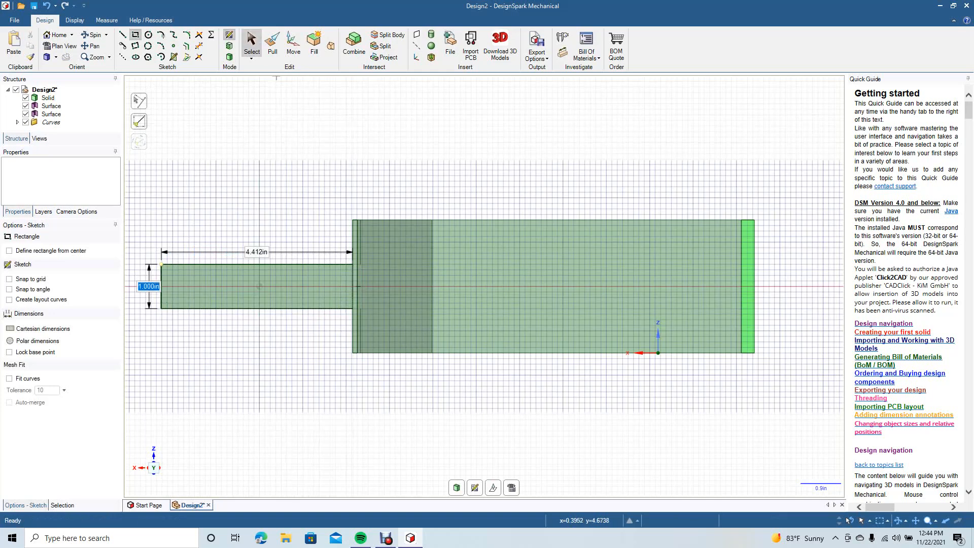
pyautogui.click(252, 43)
# Pull the narrow tab's back face outward by 0.4 in to thicken the tab.
pyautogui.click(93, 35)
pyautogui.moveTo(203, 111)
pyautogui.mouseDown()
pyautogui.moveTo(254, 152)
pyautogui.moveTo(203, 114)
pyautogui.mouseUp()
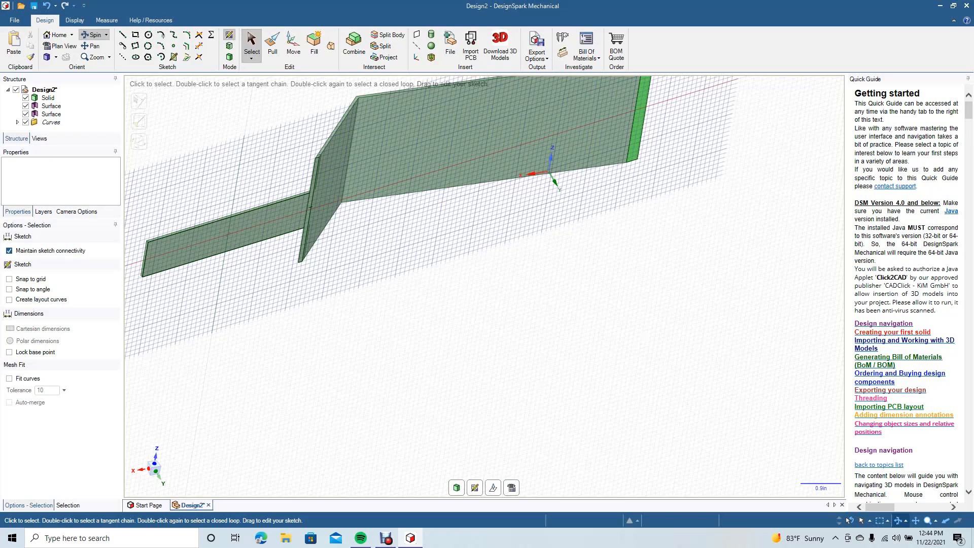
pyautogui.click(252, 44)
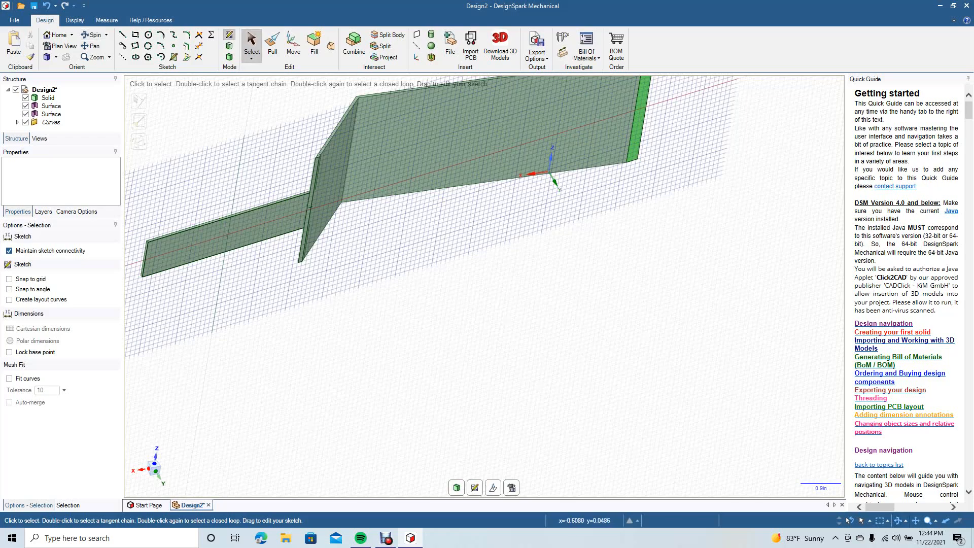
pyautogui.press('p')
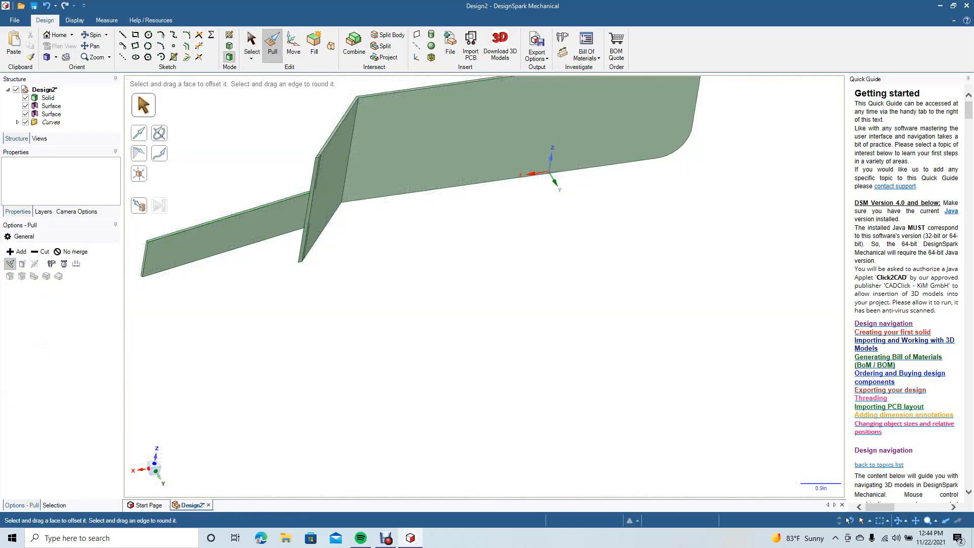
pyautogui.click(204, 243)
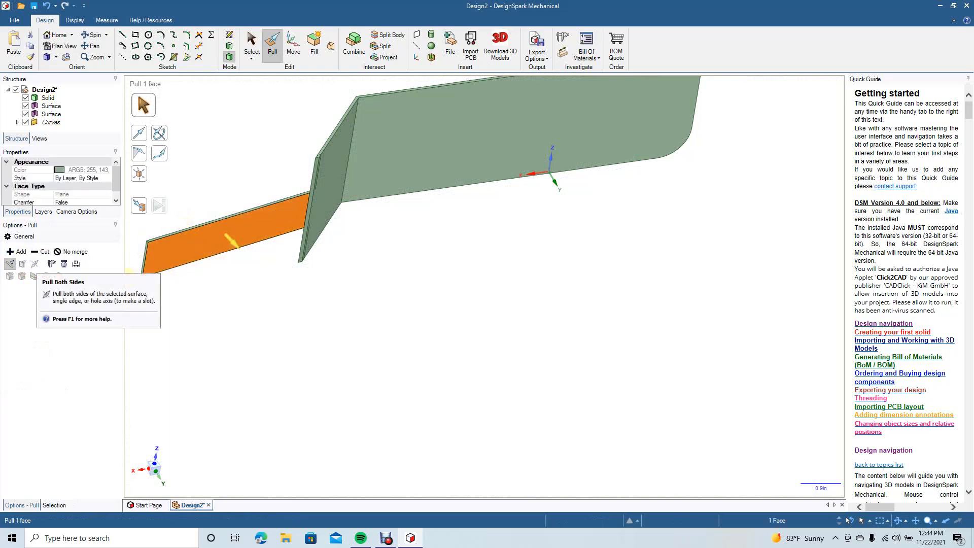
pyautogui.click(9, 263)
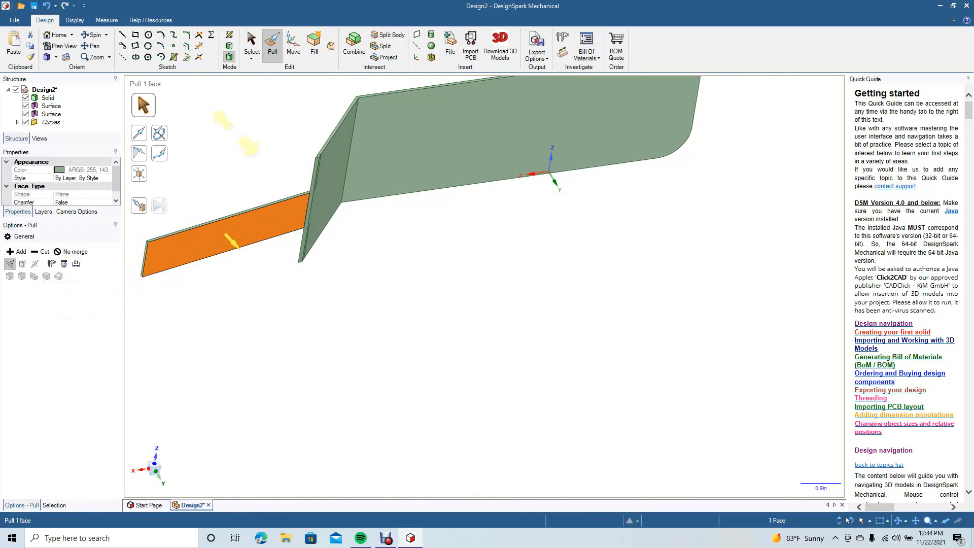
pyautogui.click(252, 42)
pyautogui.click(230, 244)
pyautogui.click(276, 200)
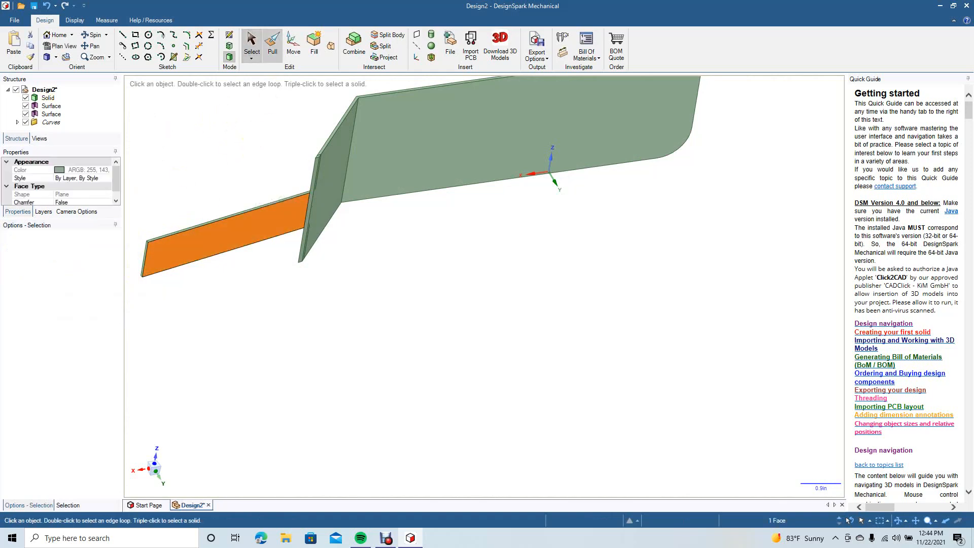
pyautogui.click(272, 43)
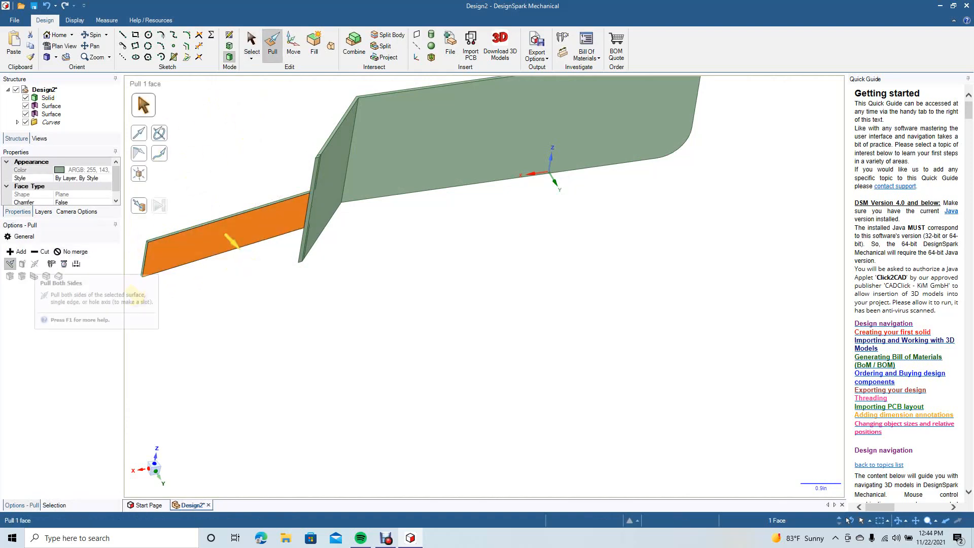
pyautogui.click(10, 263)
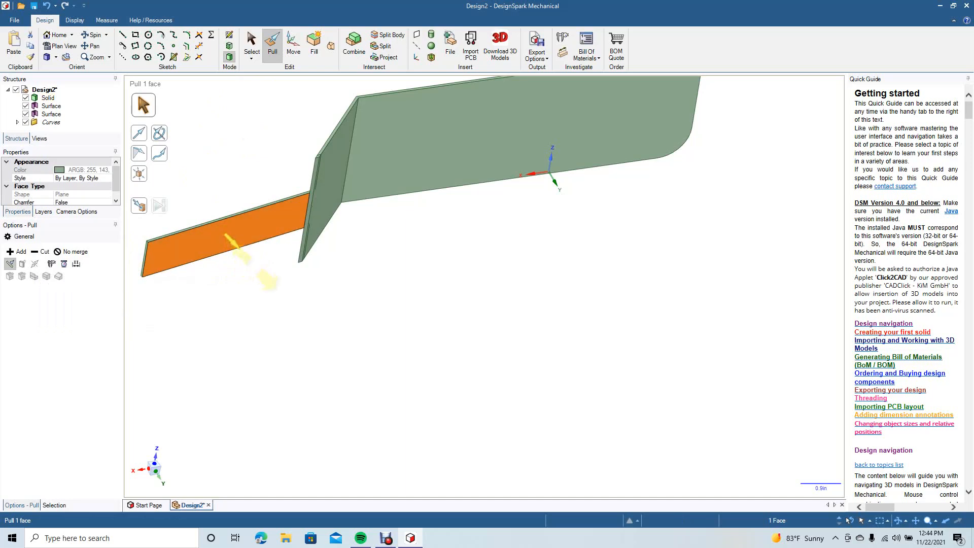
pyautogui.moveTo(231, 241); pyautogui.dragTo(243, 252)
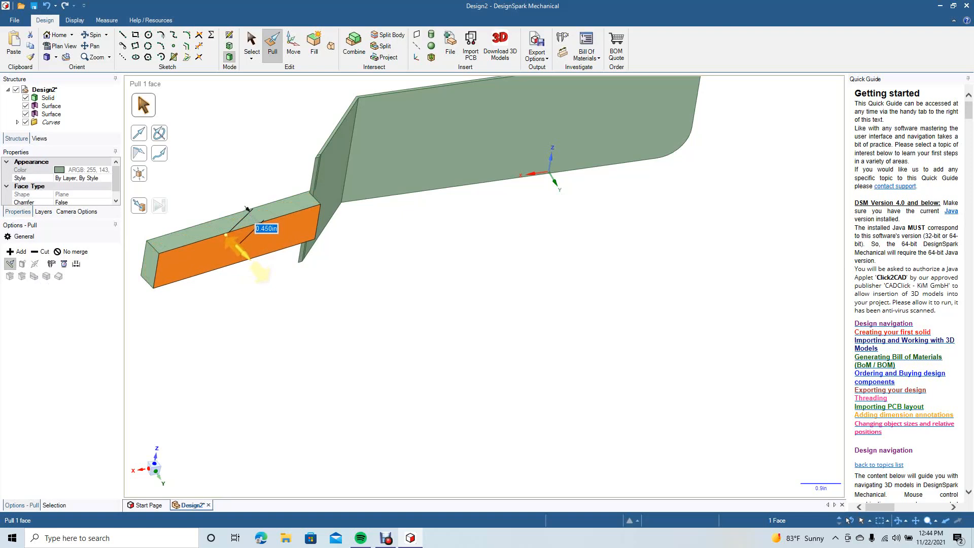
pyautogui.moveTo(243, 253); pyautogui.dragTo(242, 251)
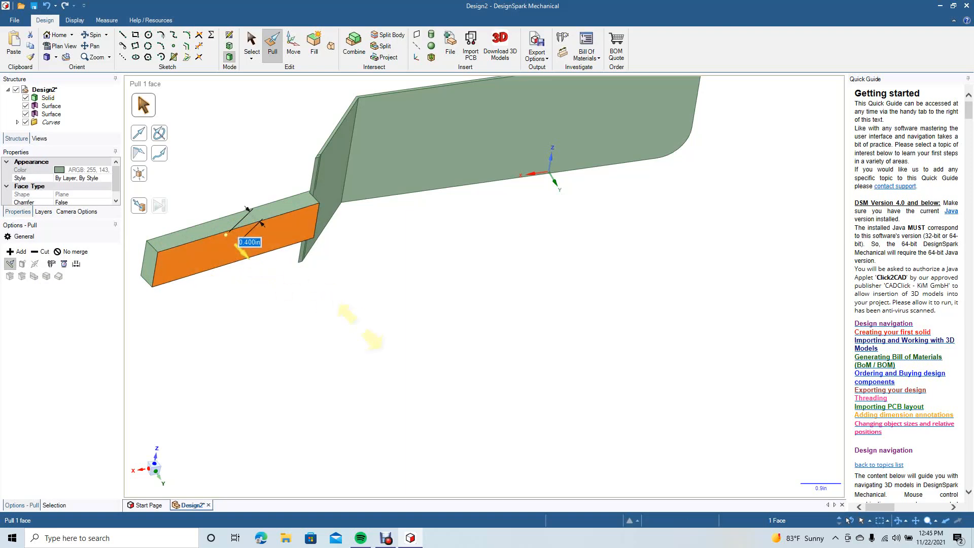
pyautogui.click(251, 45)
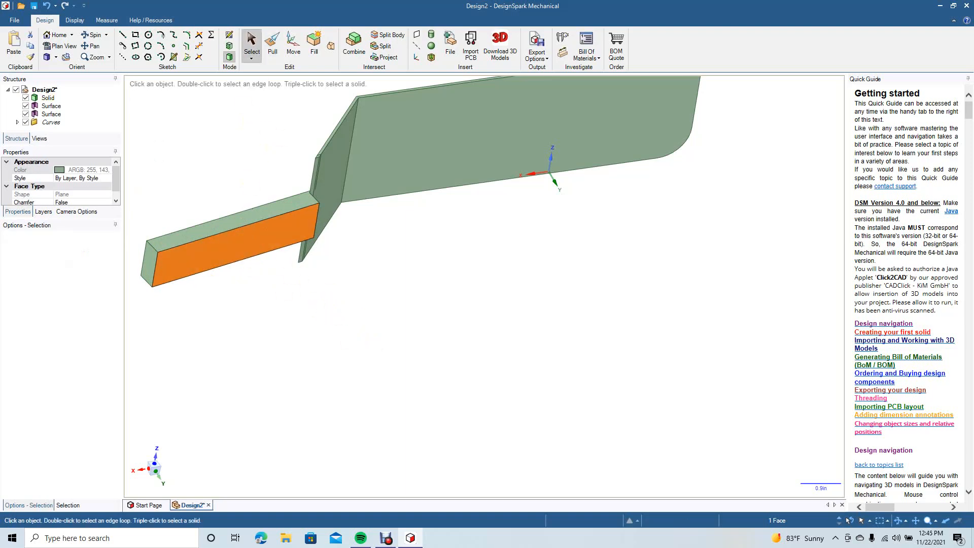
pyautogui.press('Escape')
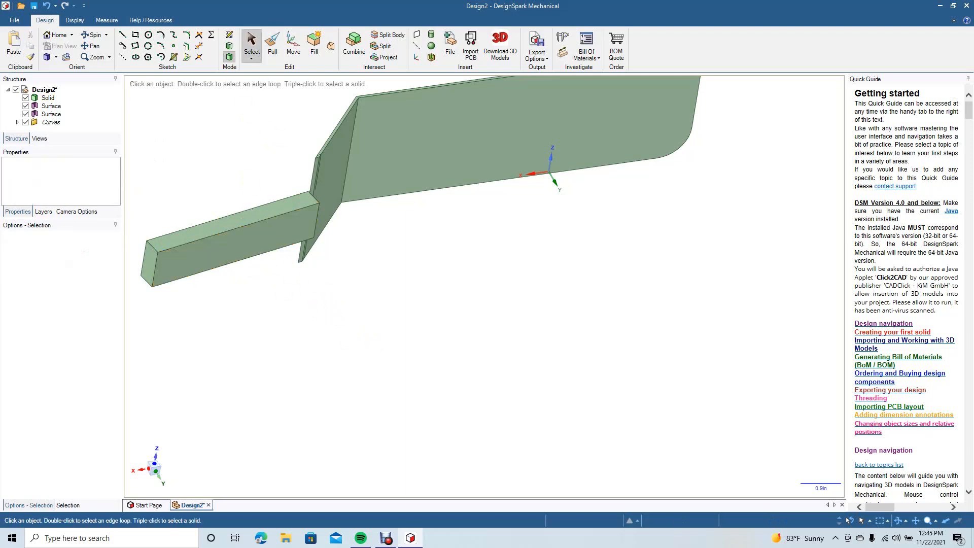
# In the Front view, sketch a rectangle about 4.5 in by 1 in over the tab's front face and return to 3D mode.
pyautogui.click(56, 57)
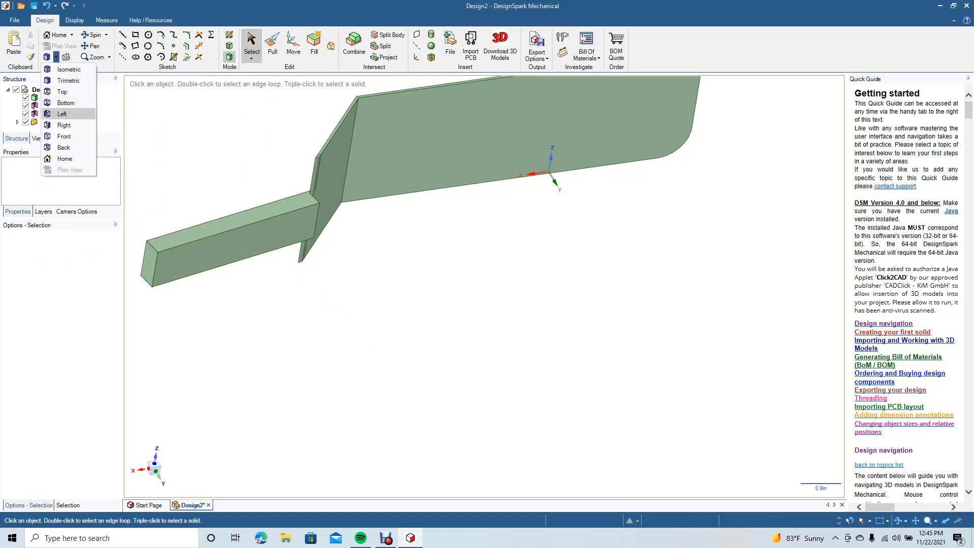
pyautogui.click(63, 136)
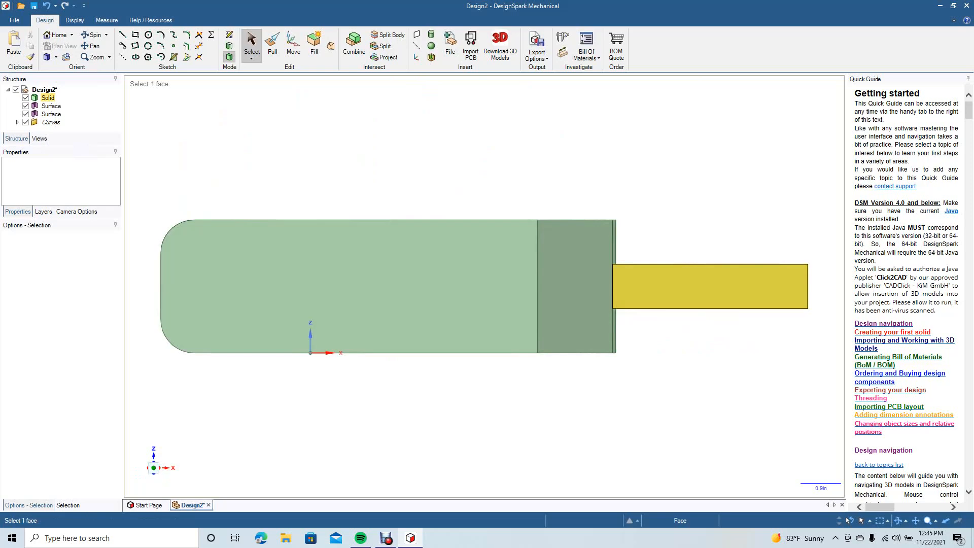
pyautogui.click(710, 286)
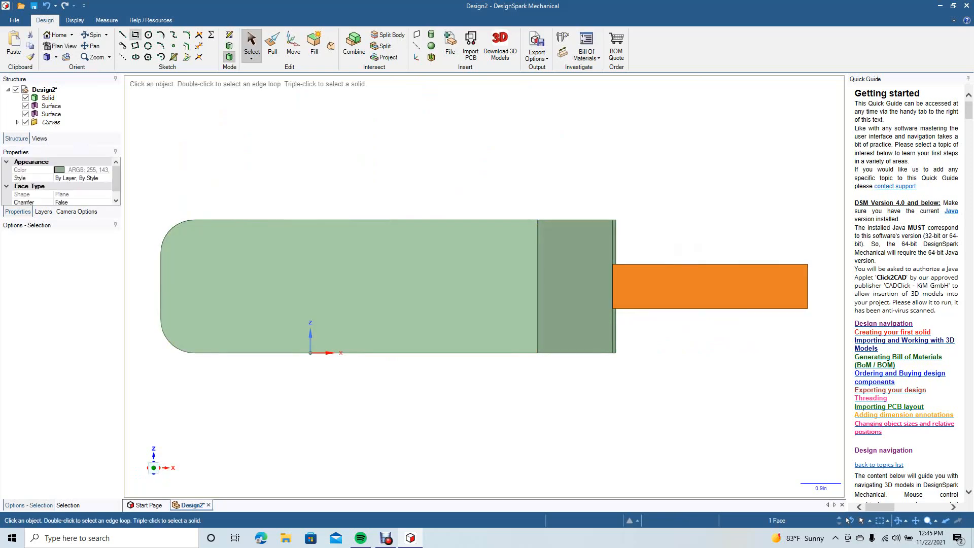
pyautogui.click(135, 34)
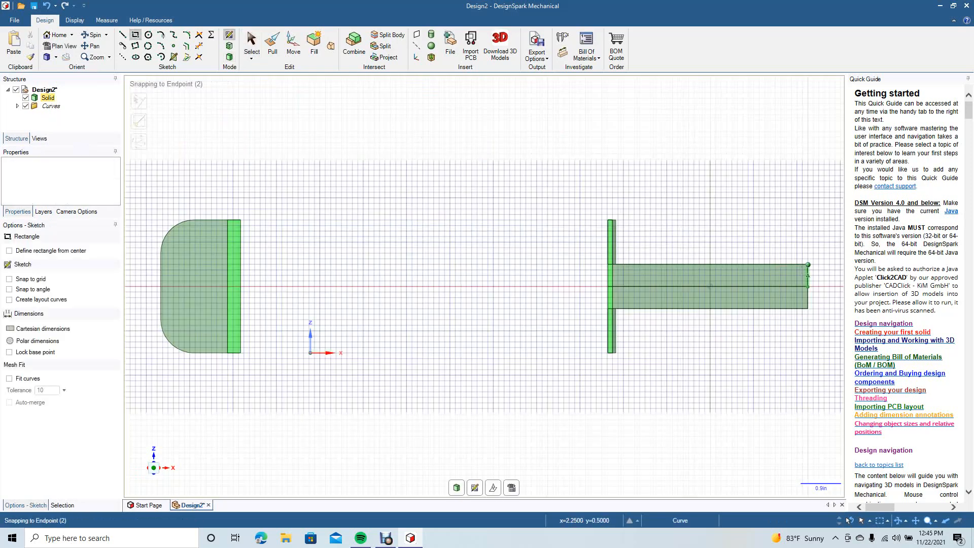
pyautogui.click(808, 264)
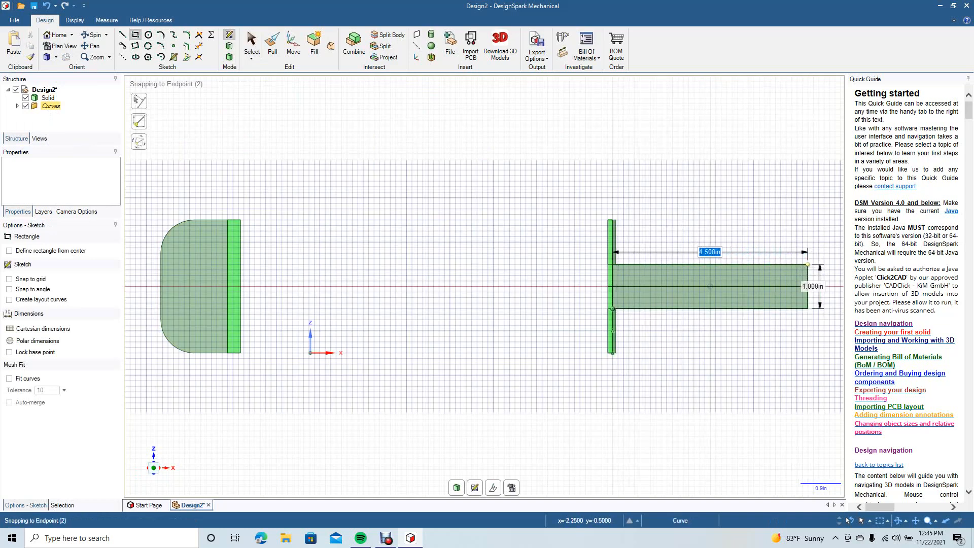
pyautogui.press('Tab')
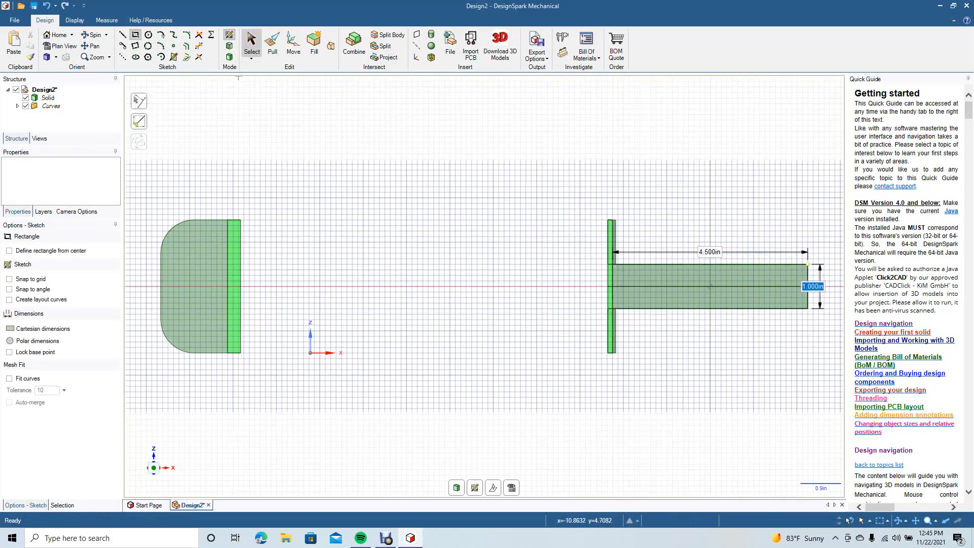
pyautogui.click(252, 45)
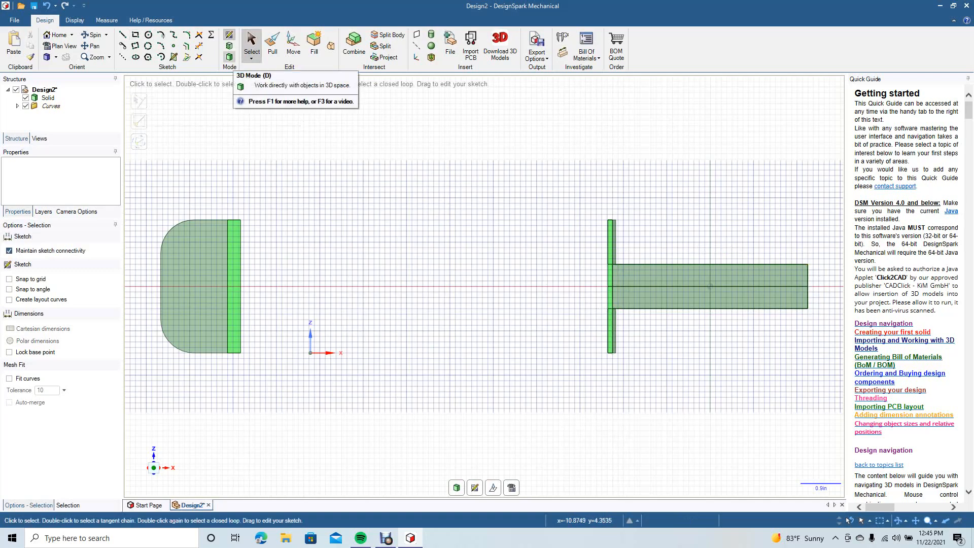
pyautogui.click(230, 57)
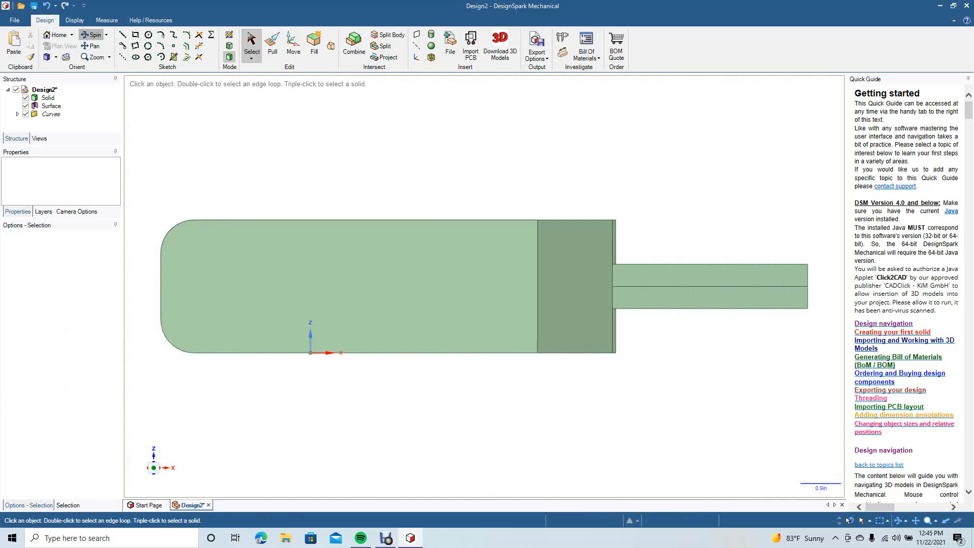
# Pull the tab's front face outward by 0.4 in, toward the angled section.
pyautogui.moveTo(483, 286); pyautogui.dragTo(435, 306)
pyautogui.click(272, 44)
pyautogui.click(692, 310)
pyautogui.click(650, 304)
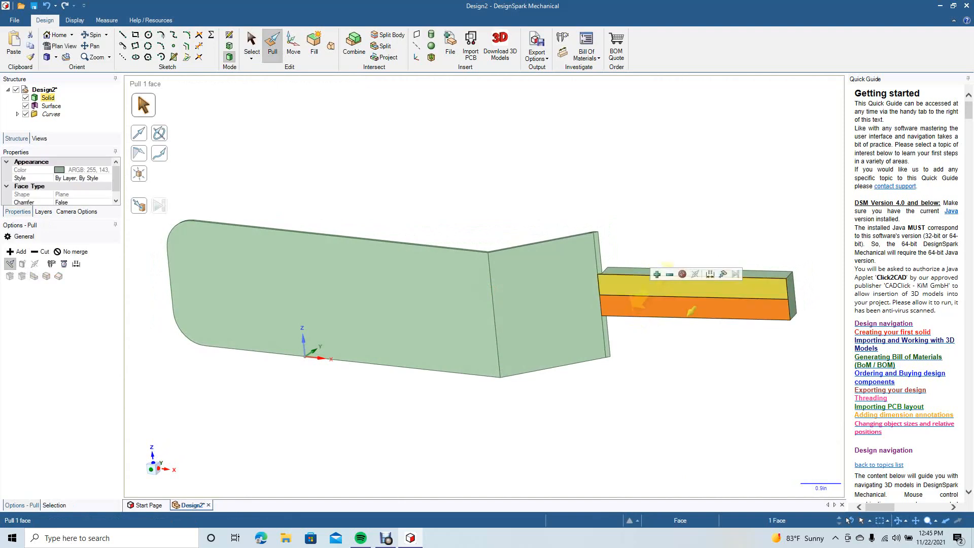
pyautogui.keyDown('ctrl'); pyautogui.click(650, 285); pyautogui.keyUp('ctrl')
pyautogui.moveTo(691, 311); pyautogui.dragTo(720, 328)
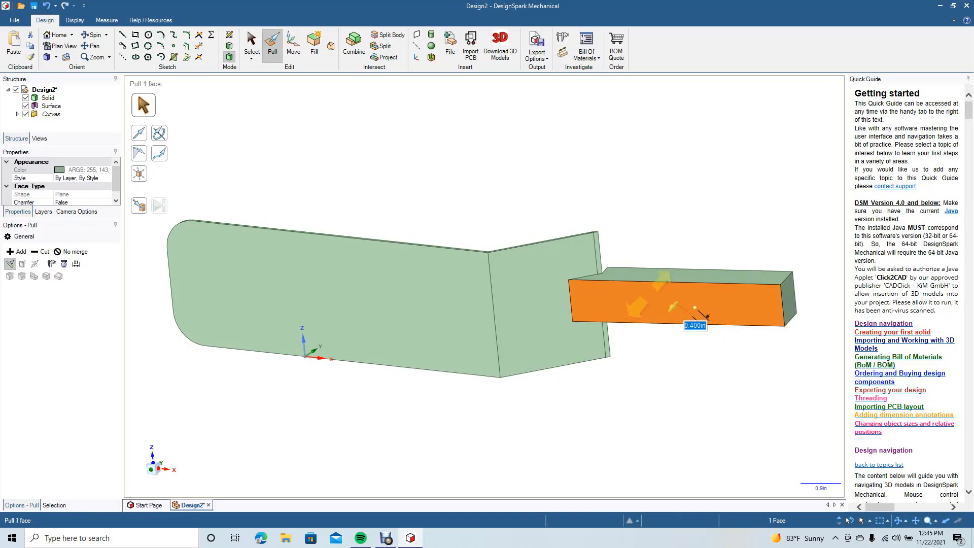
pyautogui.click(251, 44)
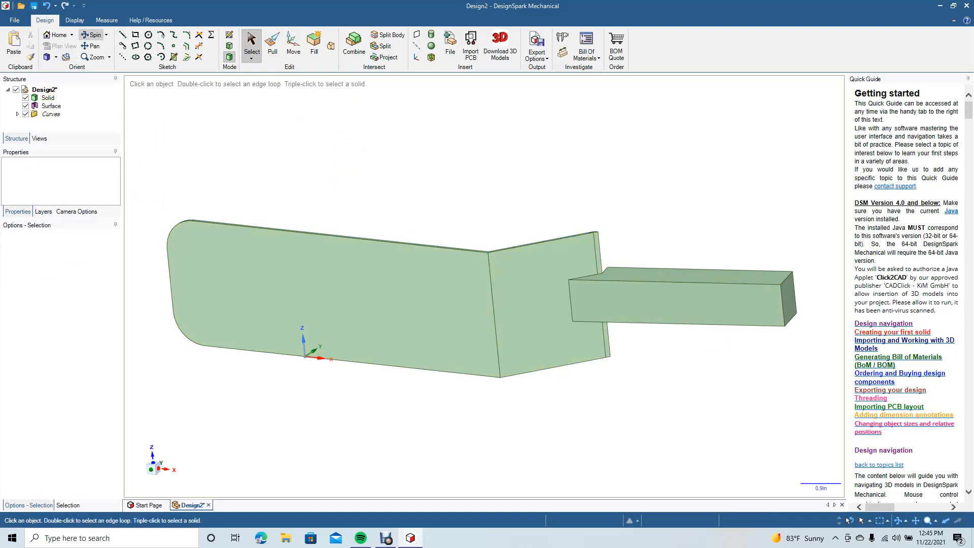
# Chamfer one long edge of the tab's back face, on the +Z side.
pyautogui.moveTo(487, 244)
pyautogui.mouseDown()
pyautogui.moveTo(446, 299)
pyautogui.moveTo(439, 345)
pyautogui.moveTo(441, 335)
pyautogui.moveTo(477, 365)
pyautogui.moveTo(438, 390)
pyautogui.moveTo(442, 355)
pyautogui.moveTo(428, 406)
pyautogui.moveTo(446, 284)
pyautogui.moveTo(447, 396)
pyautogui.mouseUp()
pyautogui.moveTo(447, 396)
pyautogui.mouseDown(button='middle')
pyautogui.moveTo(443, 327)
pyautogui.moveTo(445, 373)
pyautogui.moveTo(444, 350)
pyautogui.mouseUp(button='middle')
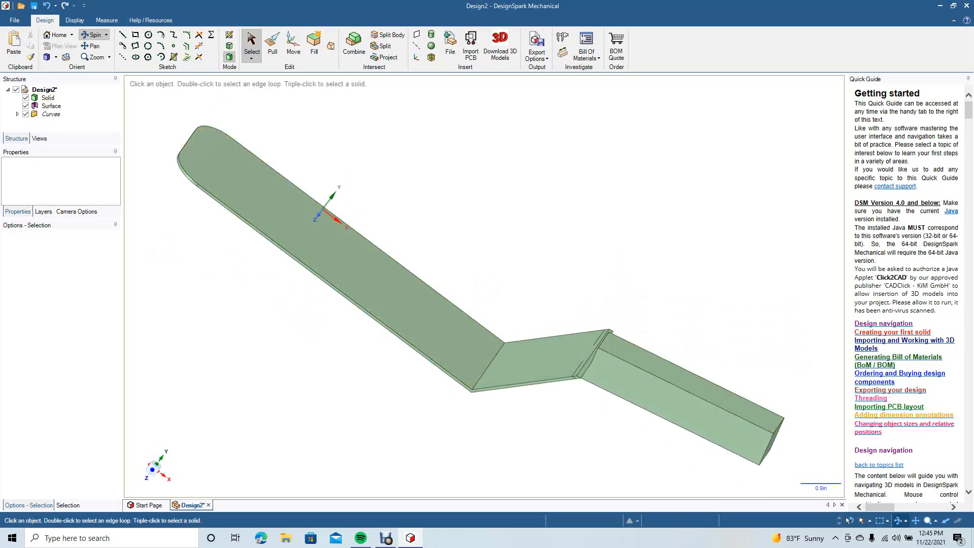
pyautogui.click(273, 45)
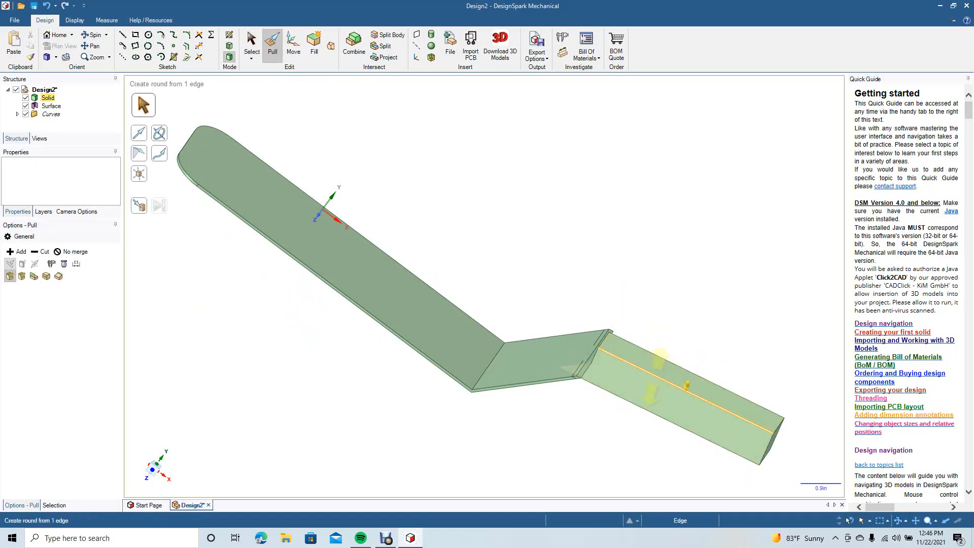
pyautogui.click(687, 386)
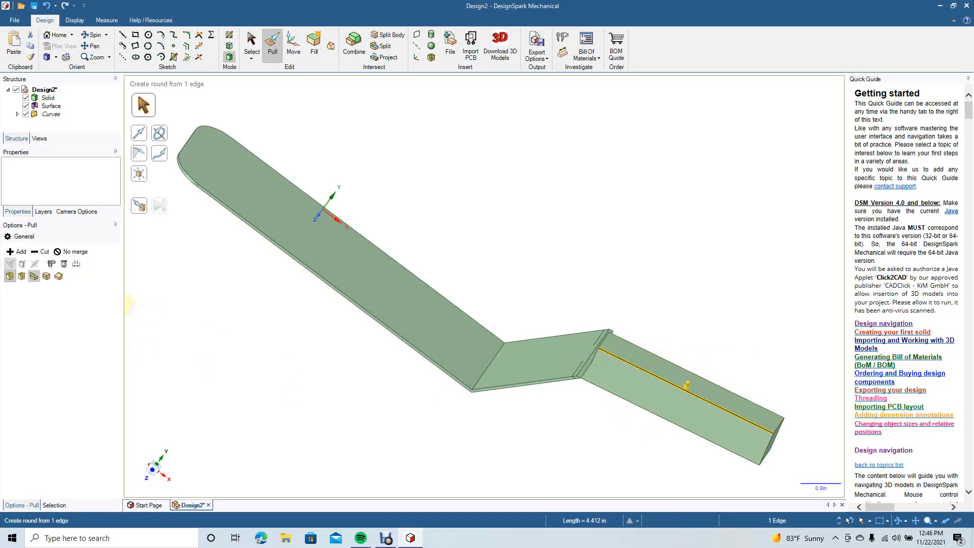
pyautogui.click(22, 276)
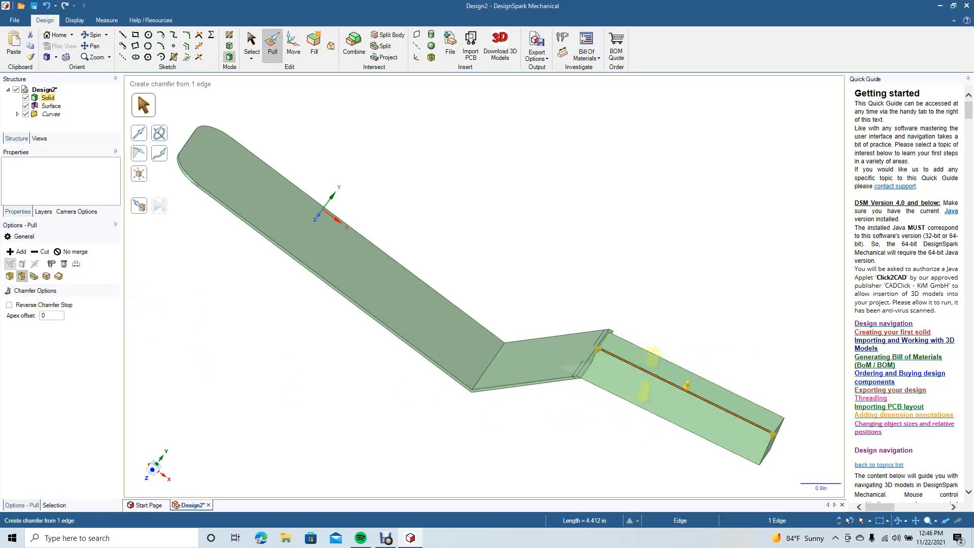
pyautogui.moveTo(696, 362); pyautogui.dragTo(655, 404)
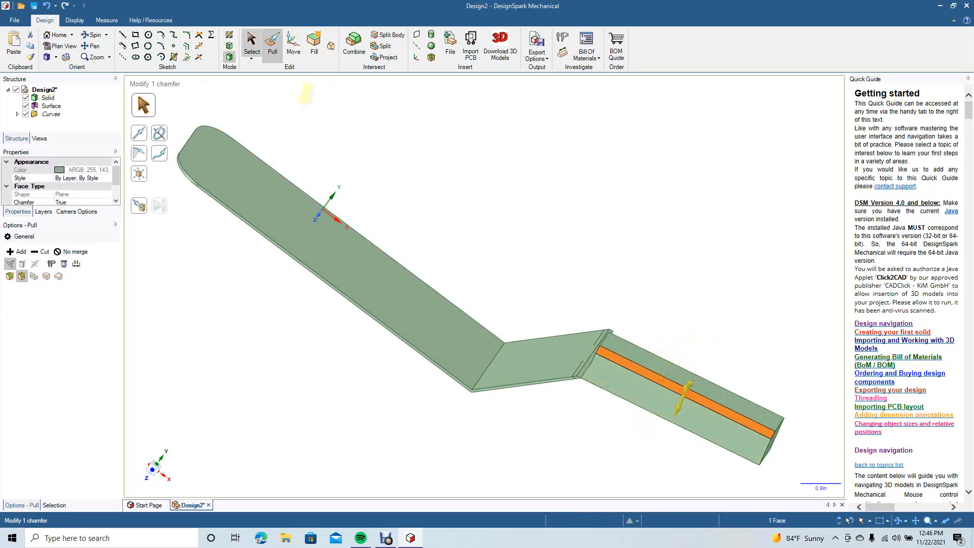
pyautogui.click(252, 44)
pyautogui.click(189, 104)
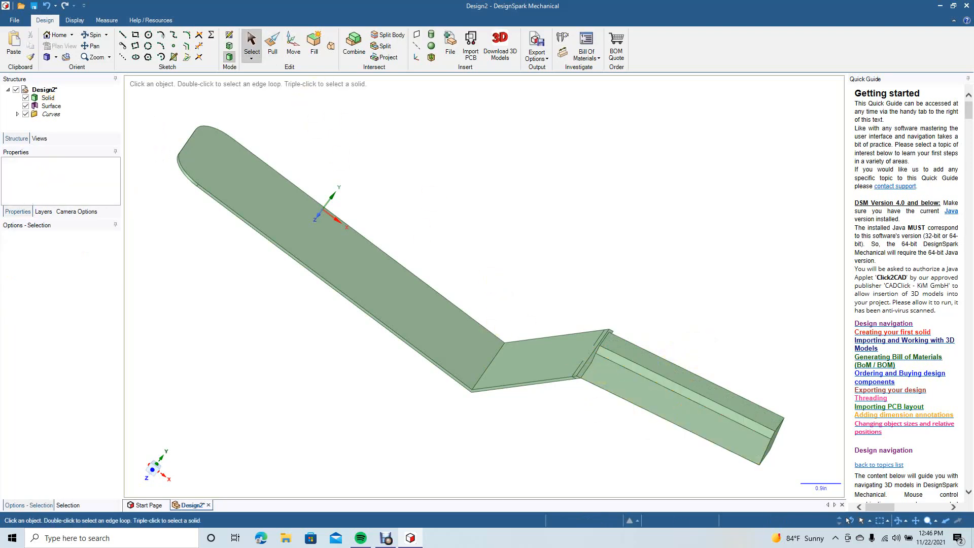
pyautogui.click(92, 35)
pyautogui.moveTo(583, 299); pyautogui.dragTo(409, 285)
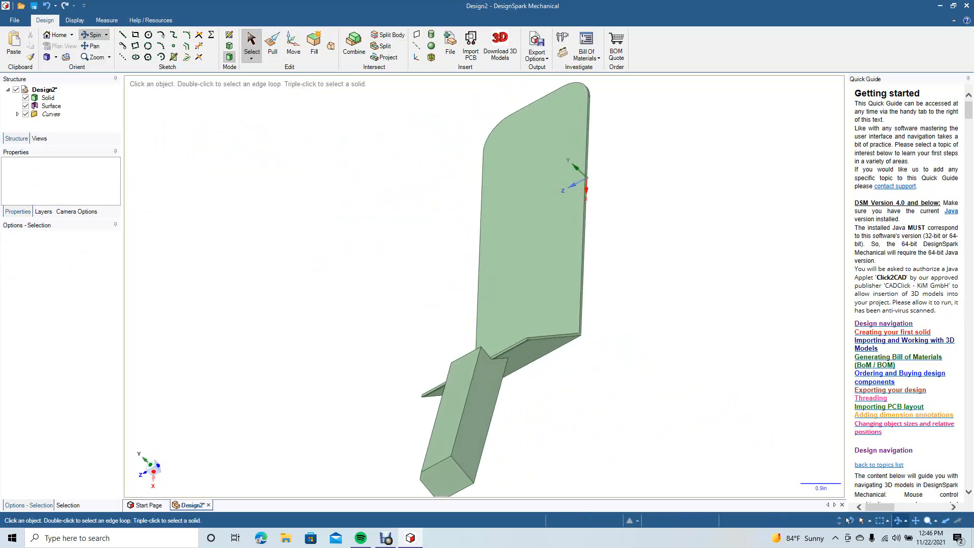
pyautogui.click(272, 45)
pyautogui.click(465, 401)
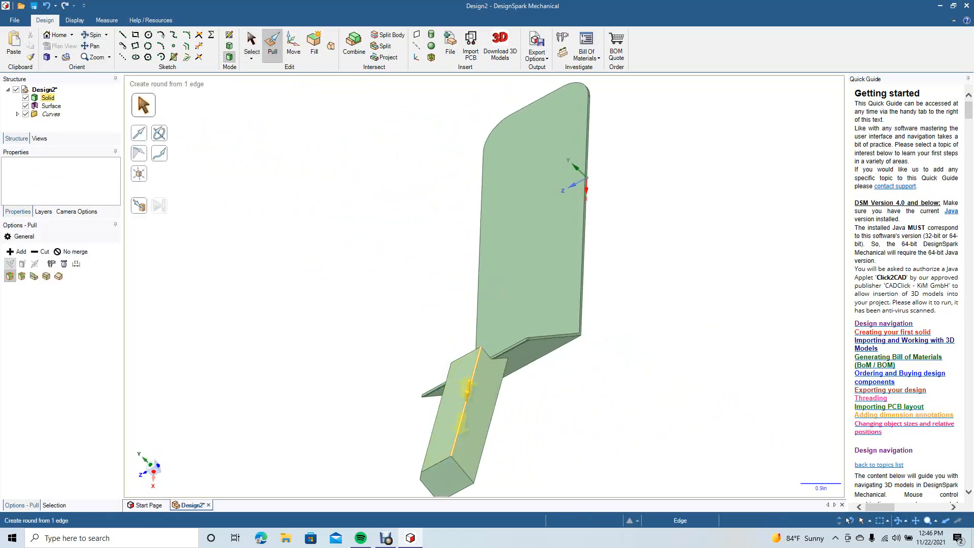
pyautogui.moveTo(474, 405); pyautogui.dragTo(466, 421)
pyautogui.press('Escape')
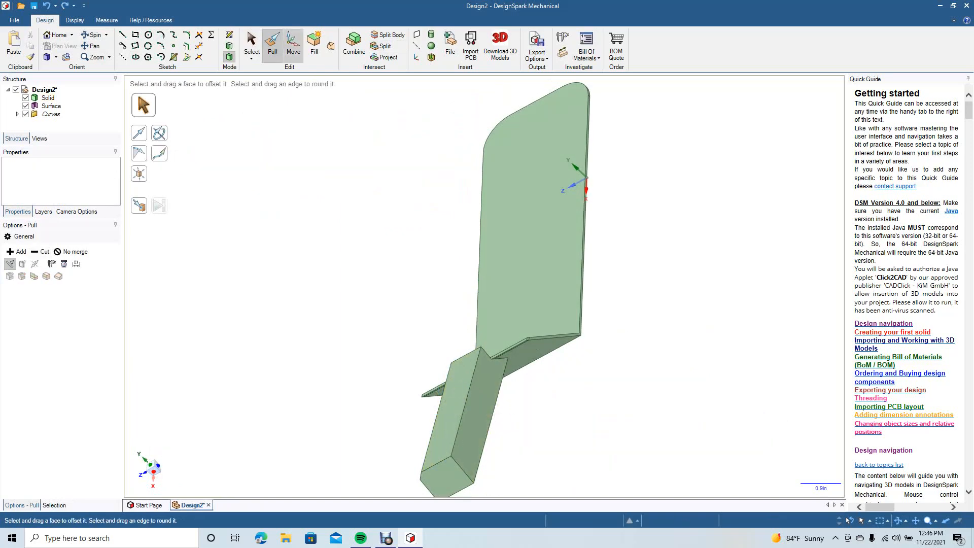
# Chamfer the other long edge of the tab's back face, on the -Z side.
pyautogui.click(252, 43)
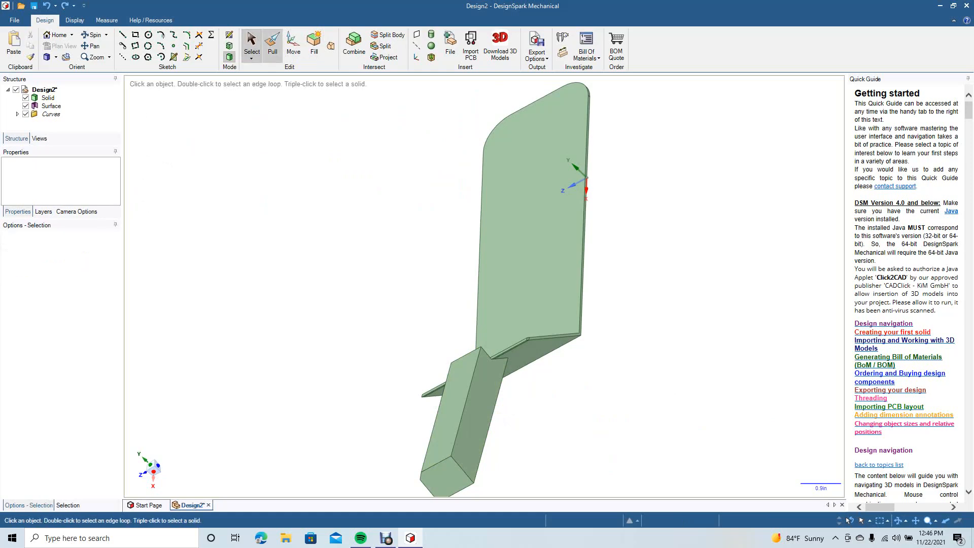
pyautogui.click(272, 45)
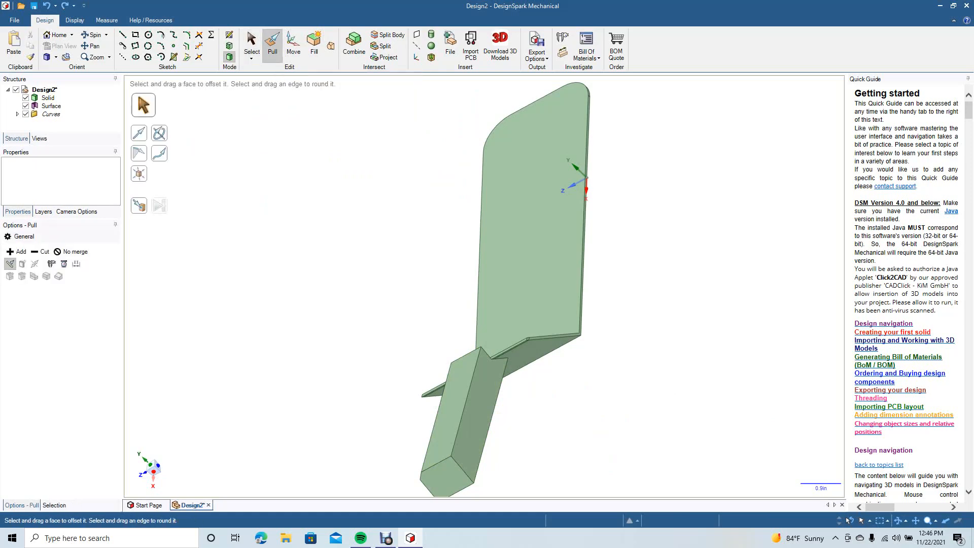
pyautogui.click(467, 401)
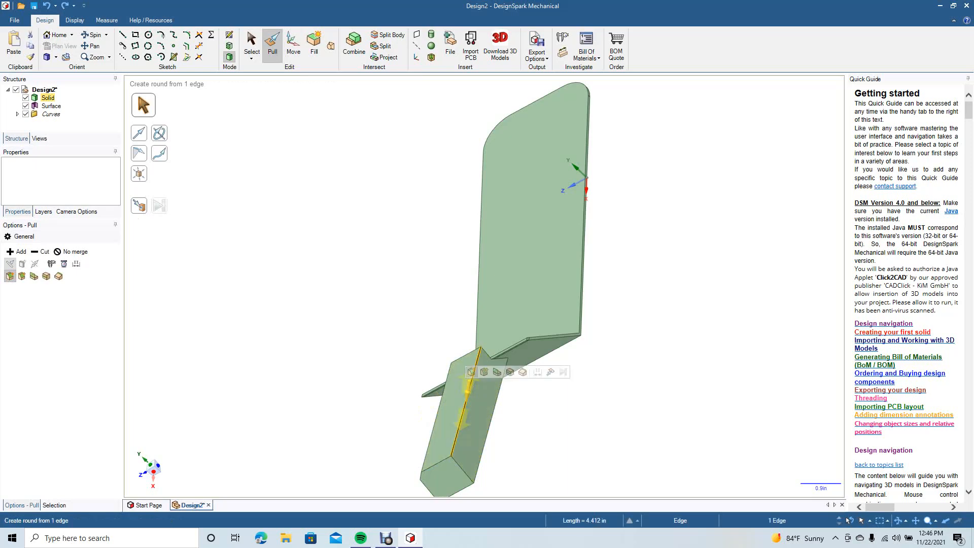
pyautogui.click(22, 276)
pyautogui.moveTo(468, 396); pyautogui.dragTo(452, 429)
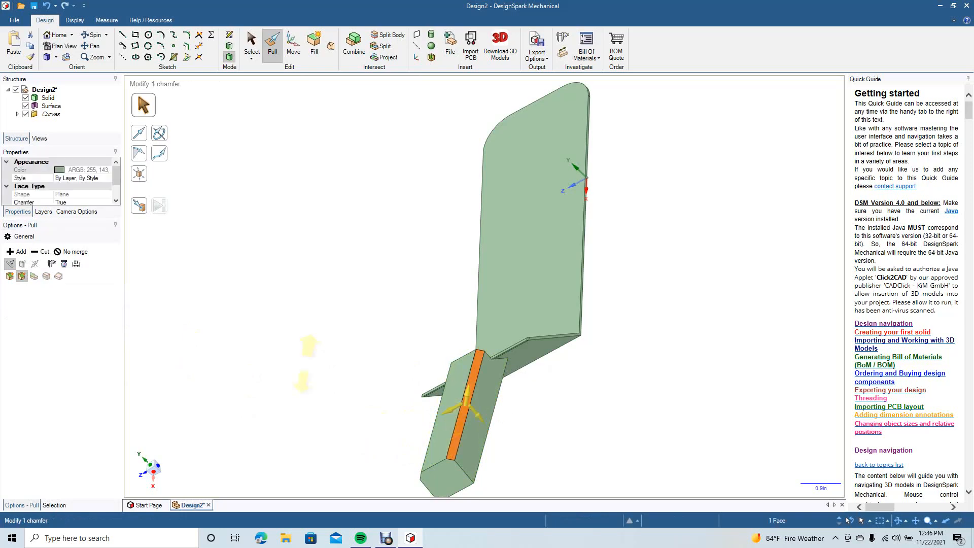
pyautogui.click(252, 44)
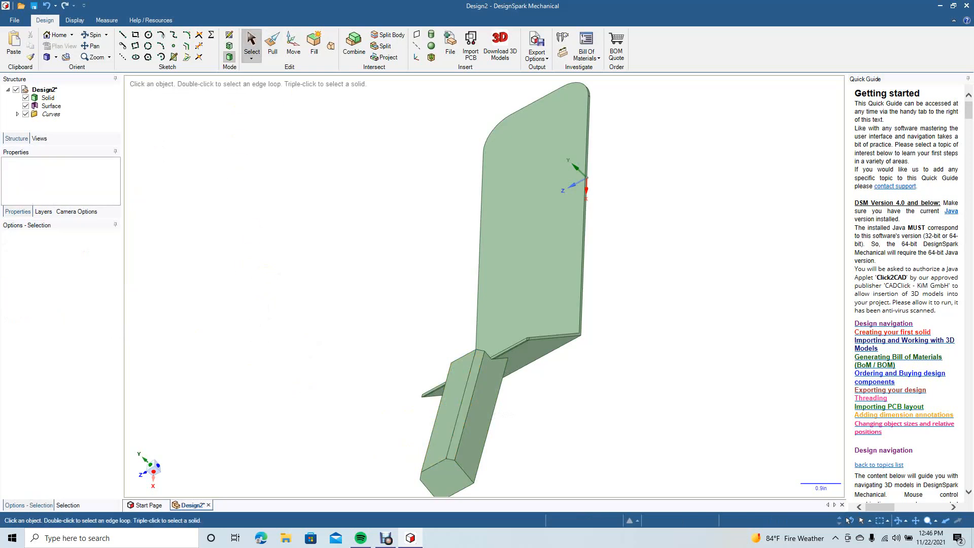
# Chamfer the short edge of the tab's back face at the end next to the angled section.
pyautogui.moveTo(456, 305)
pyautogui.mouseDown()
pyautogui.moveTo(512, 300)
pyautogui.moveTo(573, 243)
pyautogui.moveTo(515, 302)
pyautogui.moveTo(578, 249)
pyautogui.moveTo(583, 300)
pyautogui.moveTo(581, 290)
pyautogui.mouseUp()
pyautogui.moveTo(485, 287); pyautogui.dragTo(483, 286, button='middle')
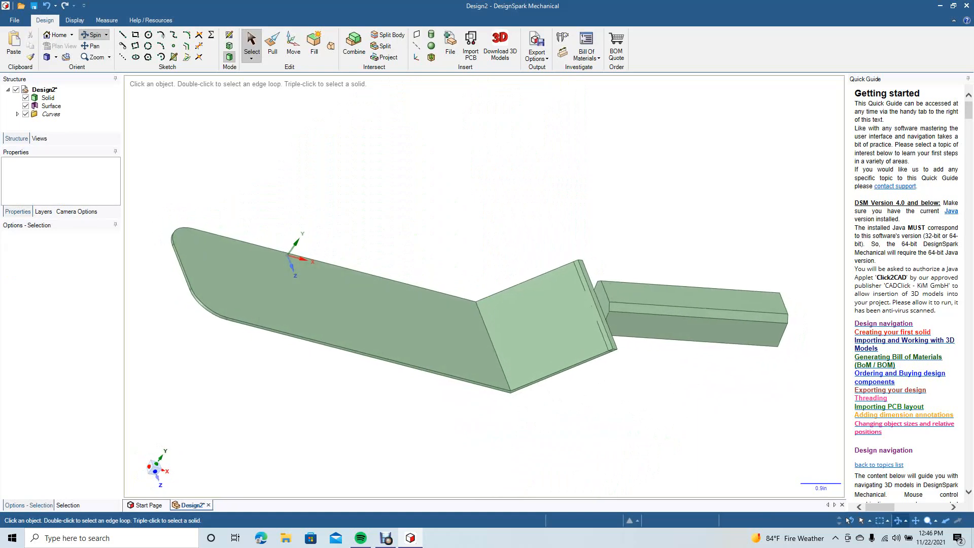
pyautogui.click(272, 45)
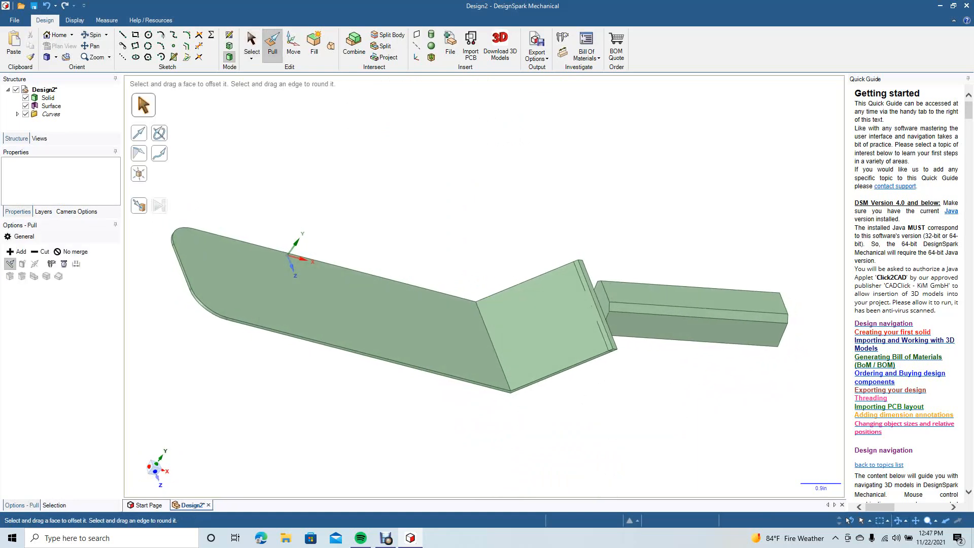
pyautogui.click(603, 292)
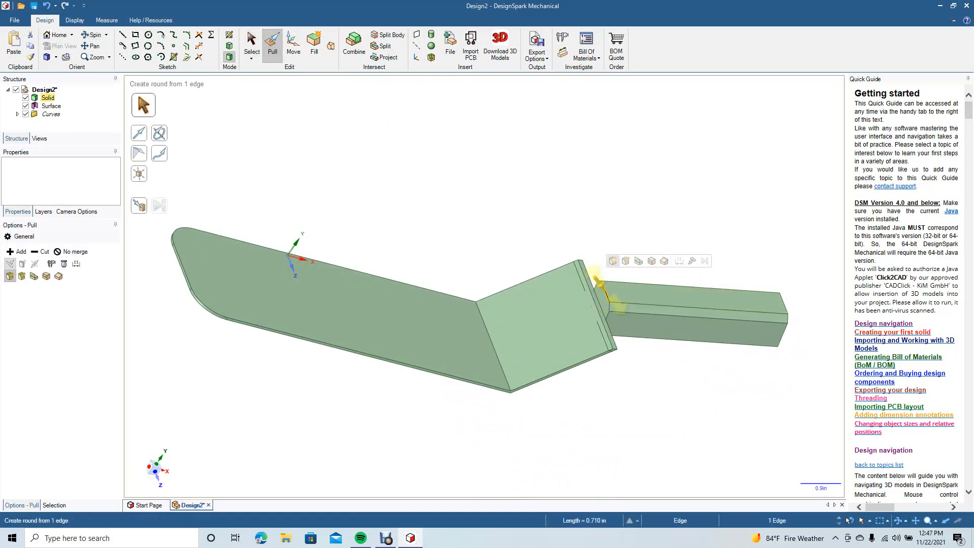
pyautogui.click(21, 276)
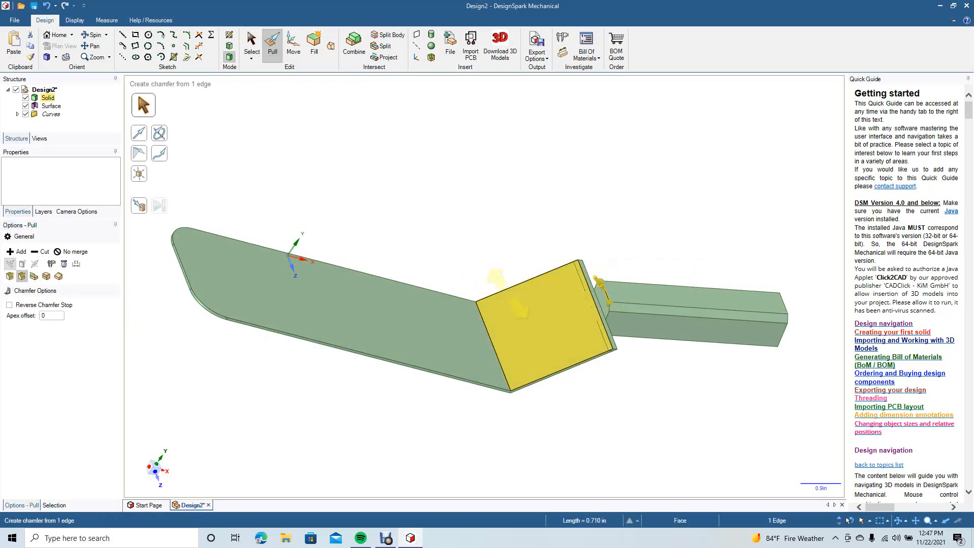
pyautogui.moveTo(605, 288); pyautogui.dragTo(636, 294)
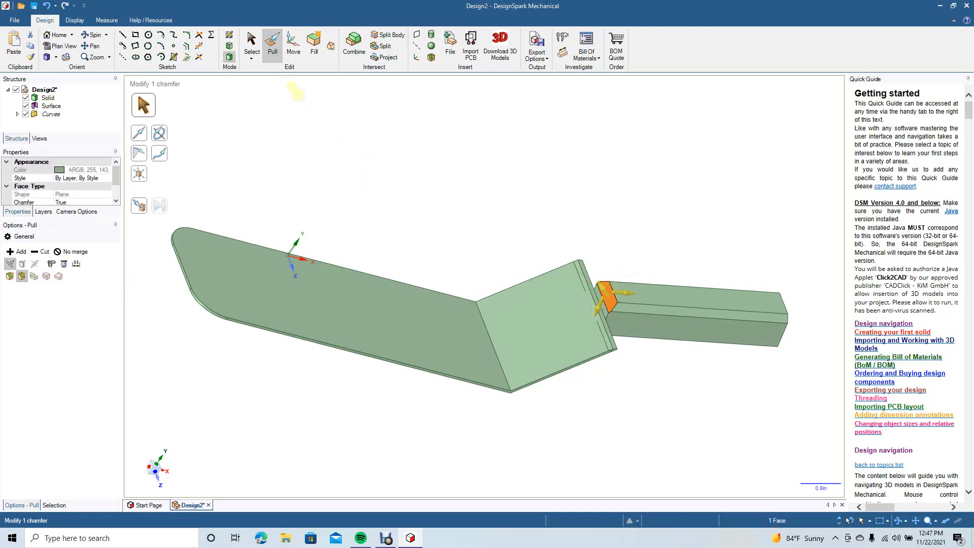
pyautogui.click(252, 44)
pyautogui.click(324, 132)
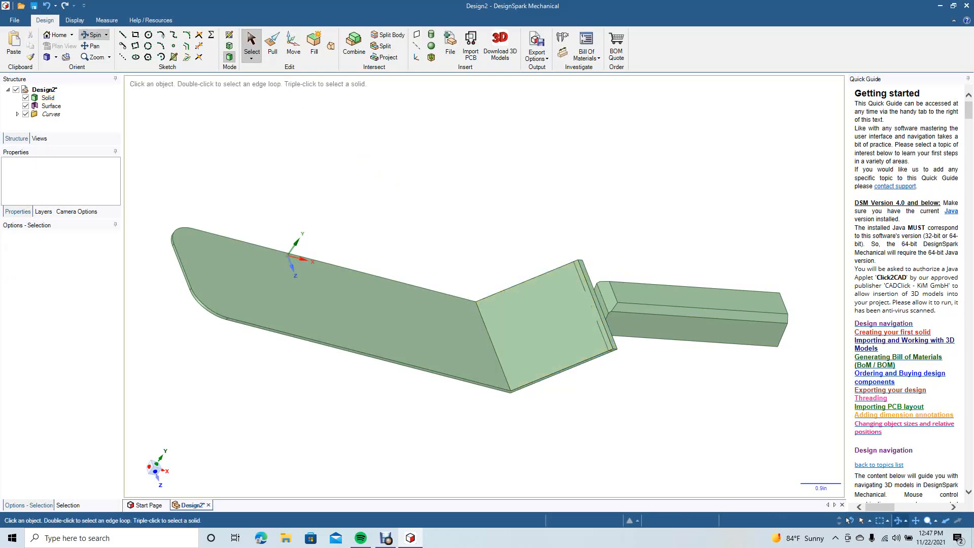
# Chamfer the short edge of the tab's back face at the handle's free end.
pyautogui.moveTo(486, 287); pyautogui.dragTo(387, 290, button='middle')
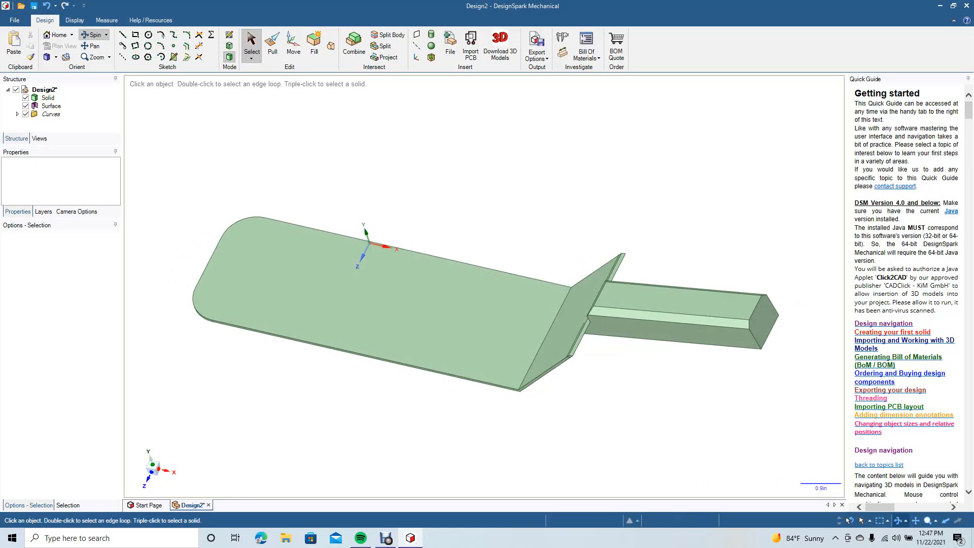
pyautogui.press('p')
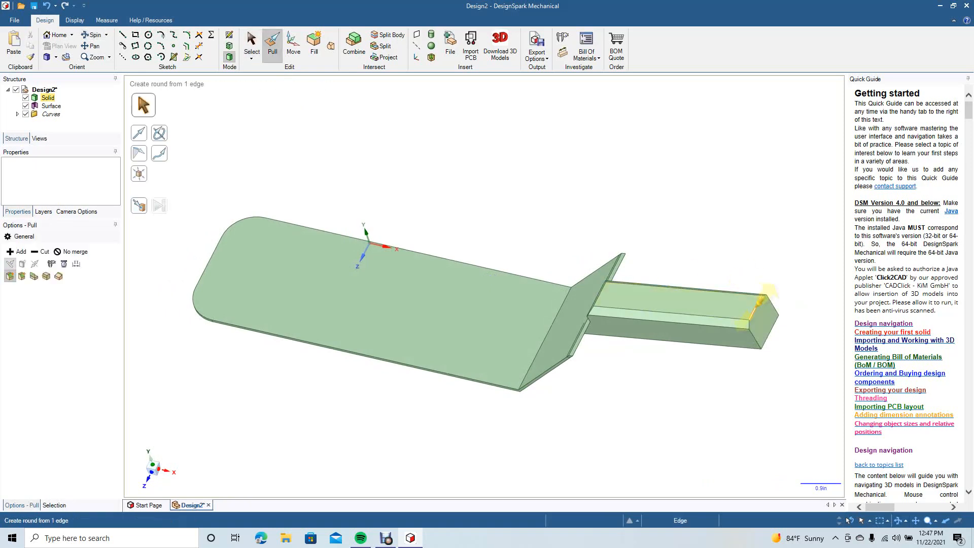
pyautogui.click(760, 301)
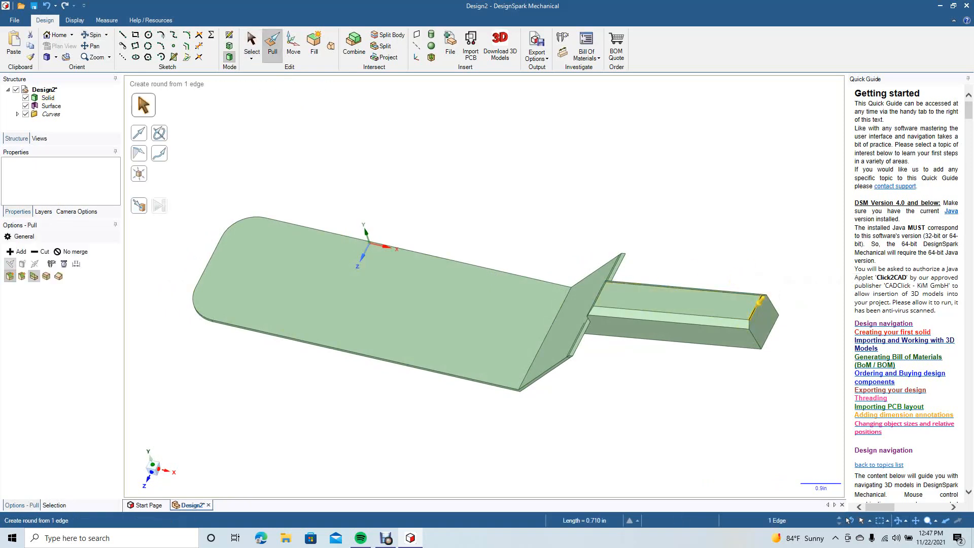
pyautogui.click(22, 276)
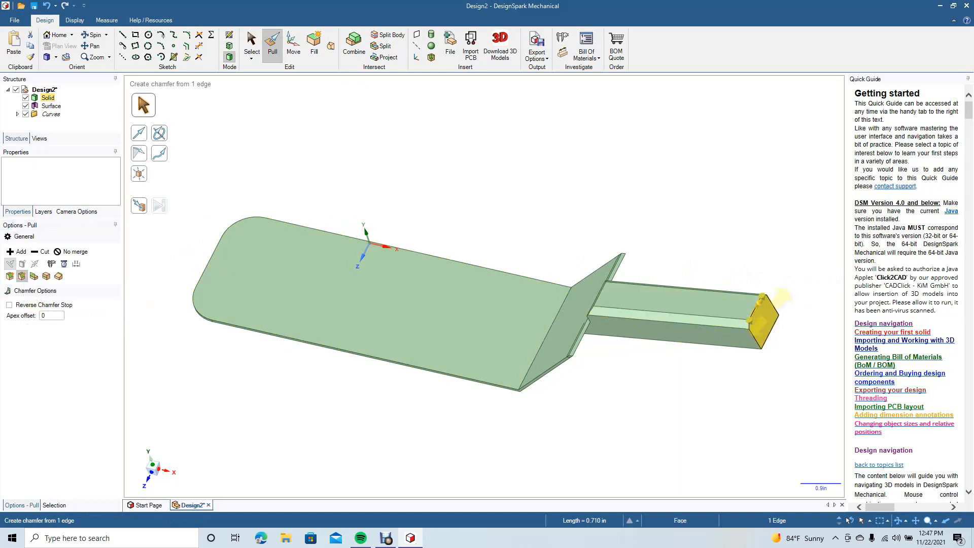
pyautogui.moveTo(760, 302); pyautogui.dragTo(758, 305)
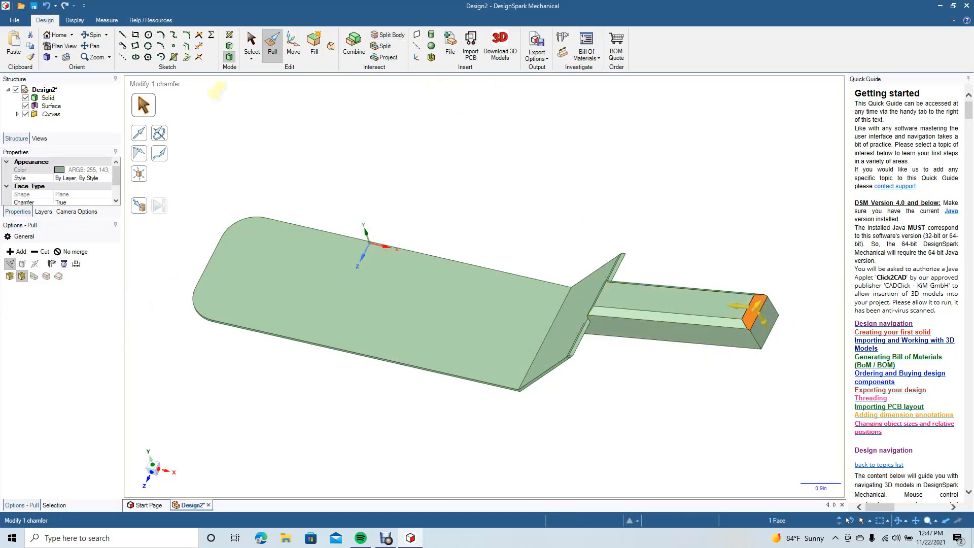
pyautogui.click(252, 43)
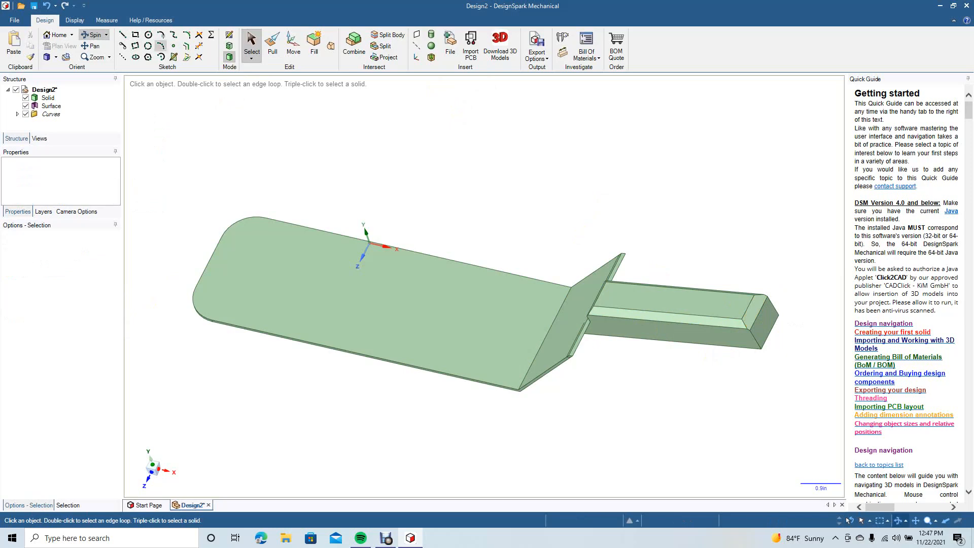
# Chamfer both long edges of the tab's front face together.
pyautogui.moveTo(486, 287)
pyautogui.mouseDown()
pyautogui.moveTo(513, 230)
pyautogui.moveTo(487, 208)
pyautogui.moveTo(497, 238)
pyautogui.moveTo(380, 200)
pyautogui.moveTo(360, 183)
pyautogui.mouseUp()
pyautogui.click(272, 46)
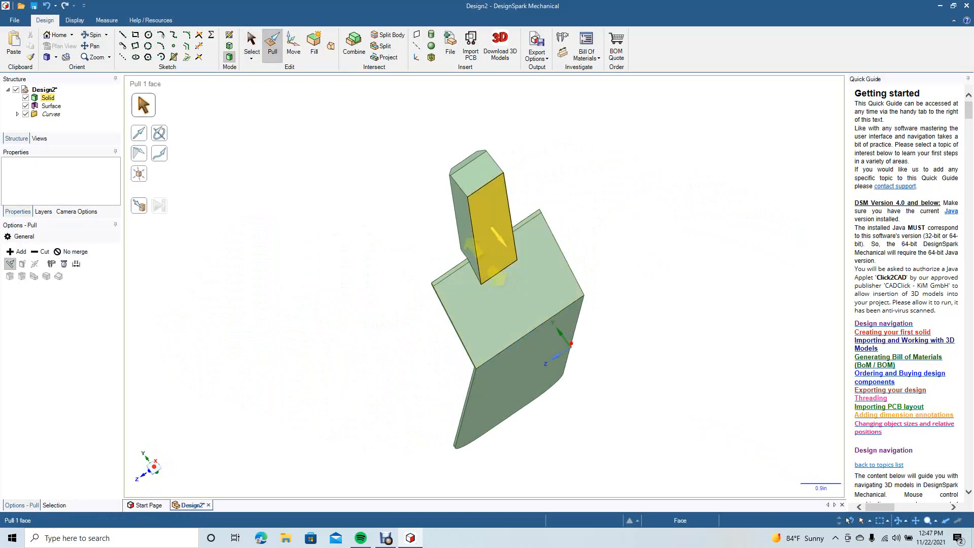
pyautogui.click(477, 260)
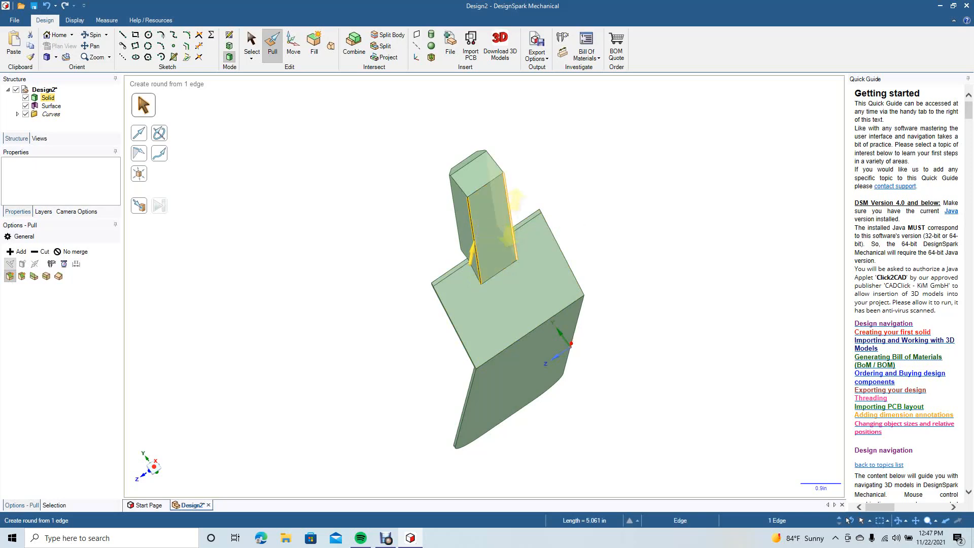
pyautogui.keyDown('ctrl'); pyautogui.click(511, 220); pyautogui.keyUp('ctrl')
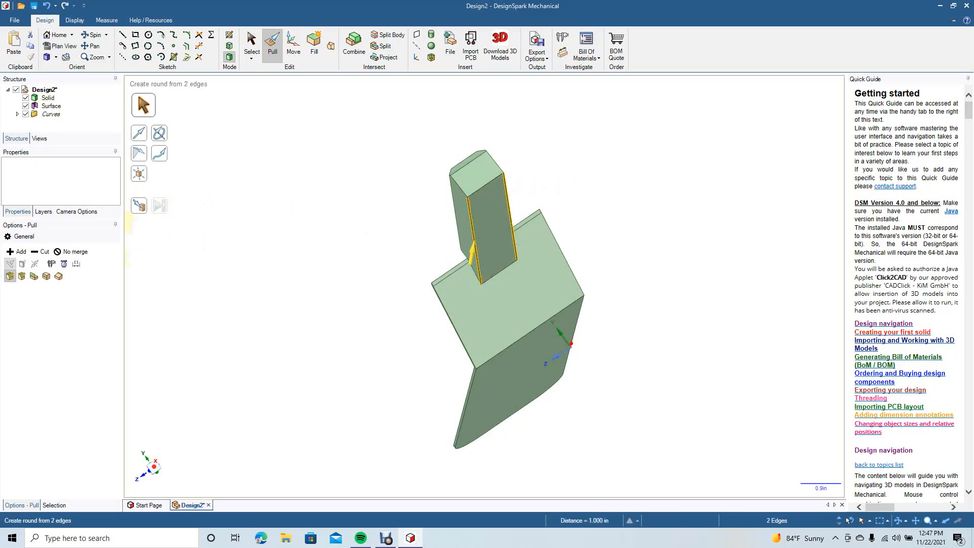
pyautogui.click(22, 276)
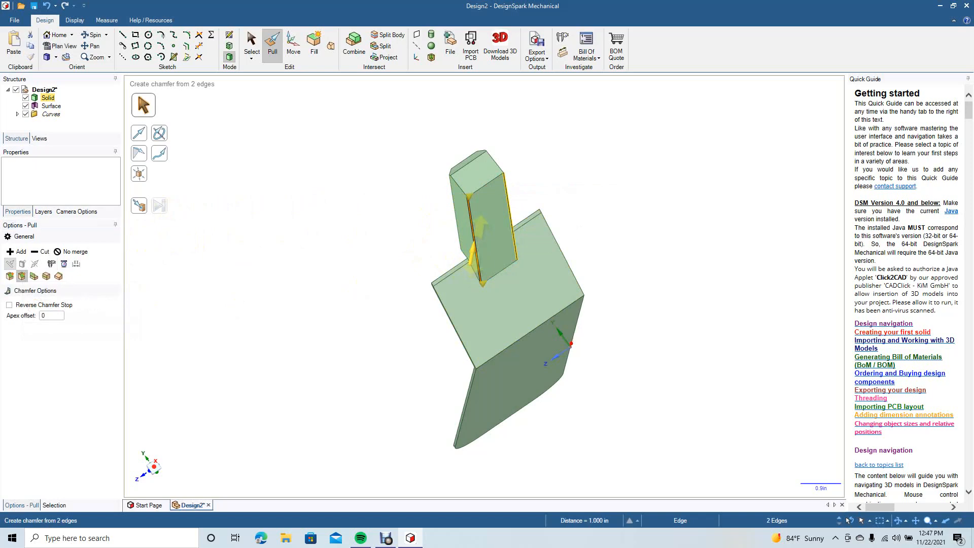
pyautogui.moveTo(476, 247); pyautogui.dragTo(503, 231)
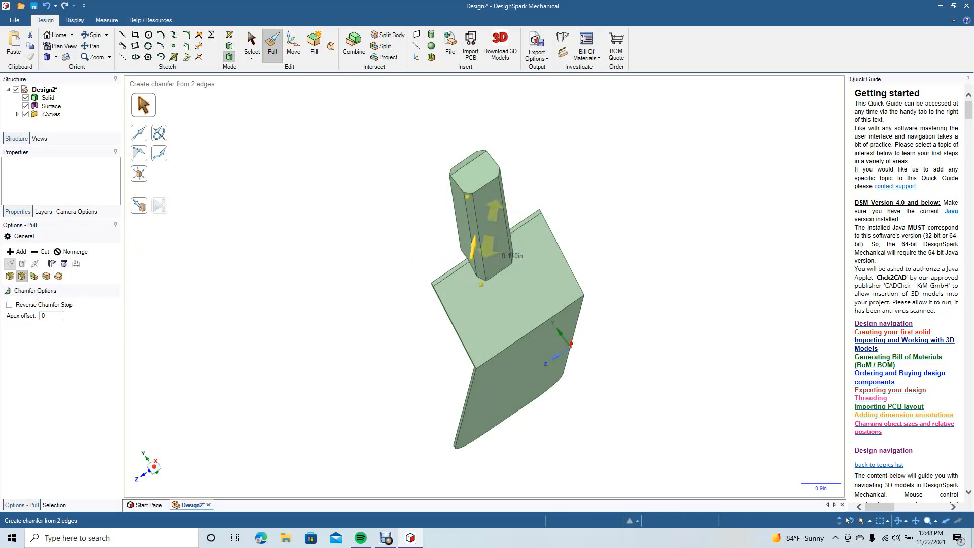
pyautogui.moveTo(491, 228); pyautogui.dragTo(487, 230)
pyautogui.moveTo(492, 229); pyautogui.dragTo(491, 230)
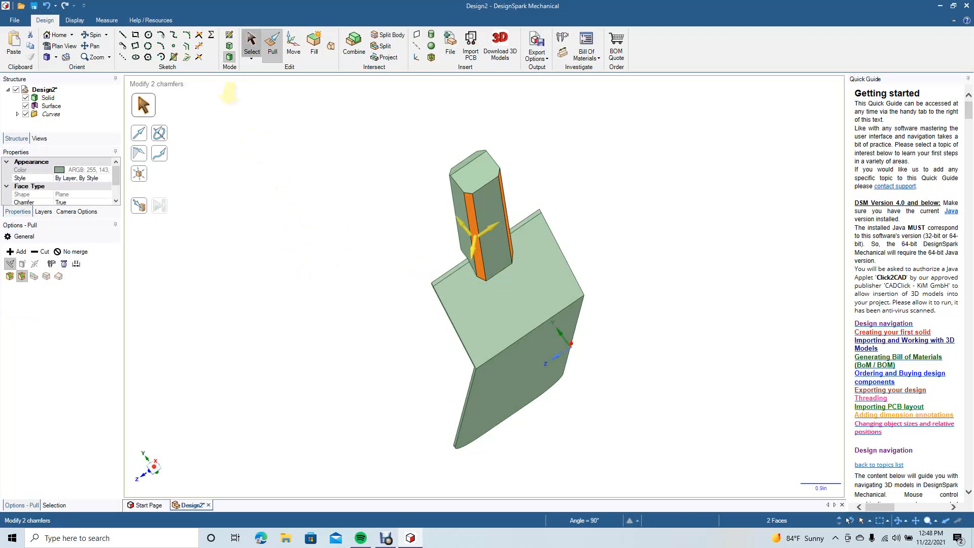
pyautogui.click(252, 43)
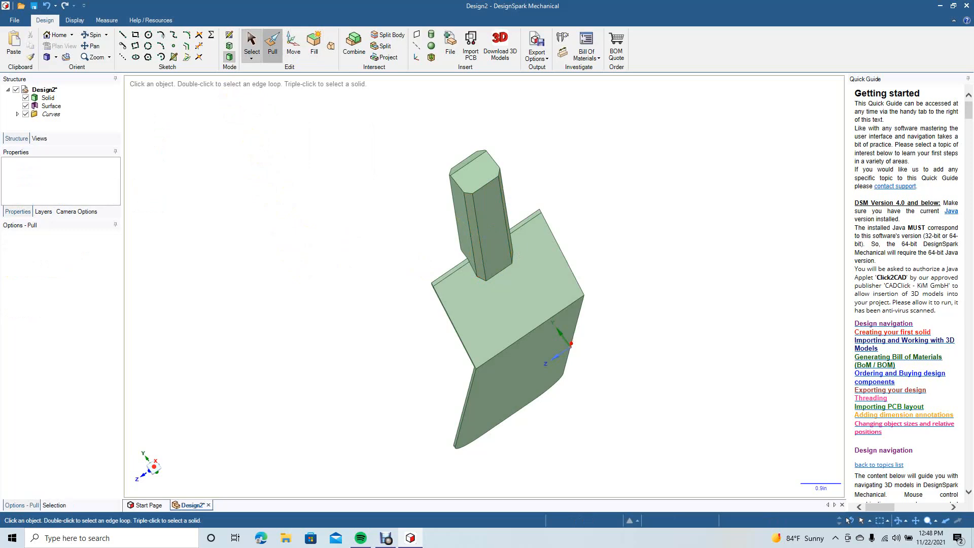
# Chamfer the short edge of the tab's front face at the handle's free end.
pyautogui.click(272, 45)
pyautogui.click(486, 189)
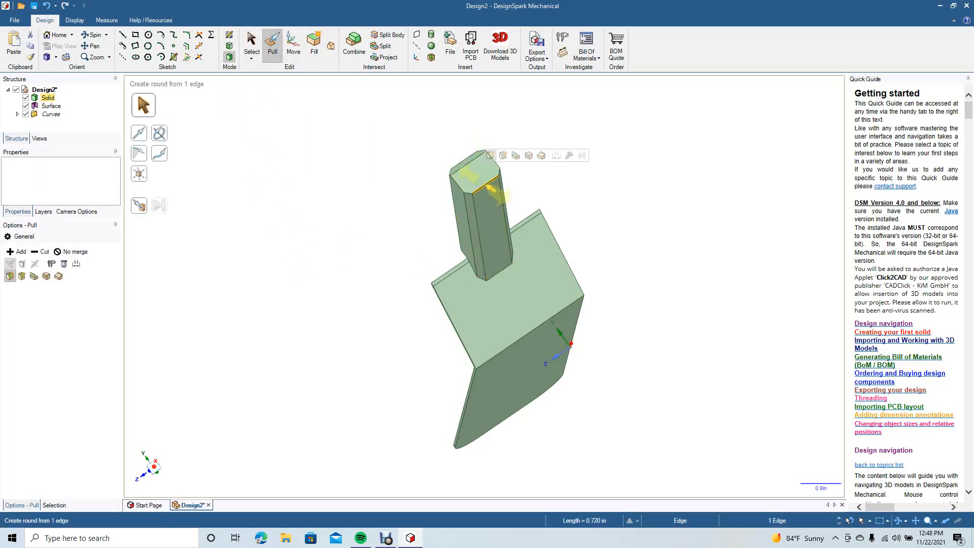
pyautogui.click(22, 276)
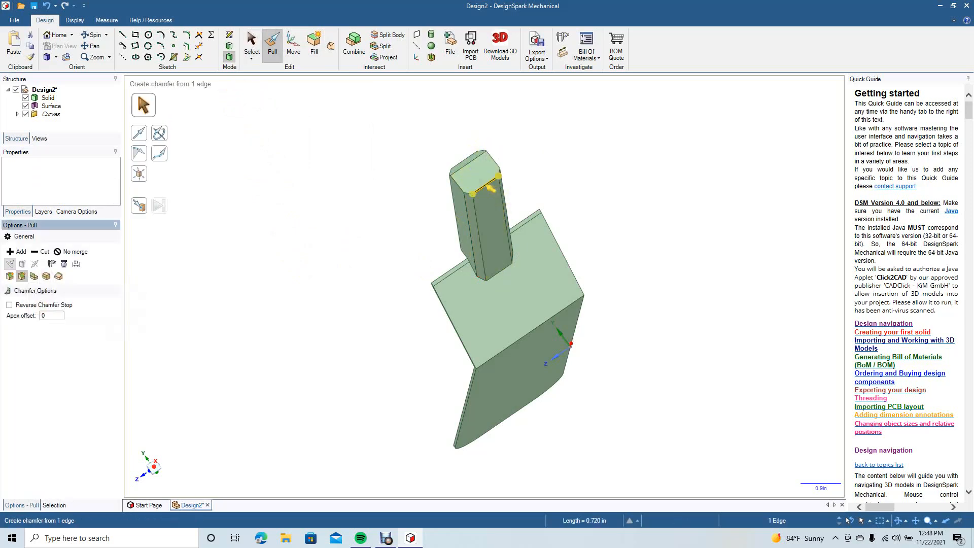
pyautogui.moveTo(490, 189); pyautogui.dragTo(483, 203)
pyautogui.click(251, 43)
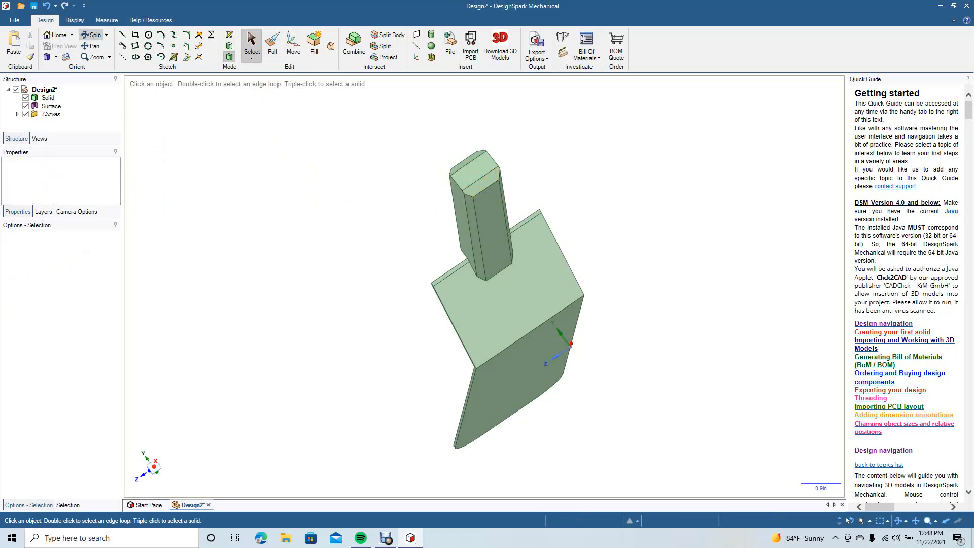
# Sketch a closed four-line profile on the angled section's back face, with a diagonal about 3.4 in long from its +Z bend corner to the handle's edge.
pyautogui.moveTo(485, 287)
pyautogui.mouseDown(button='middle')
pyautogui.moveTo(583, 274)
pyautogui.moveTo(593, 431)
pyautogui.moveTo(639, 423)
pyautogui.moveTo(654, 405)
pyautogui.moveTo(648, 466)
pyautogui.mouseUp(button='middle')
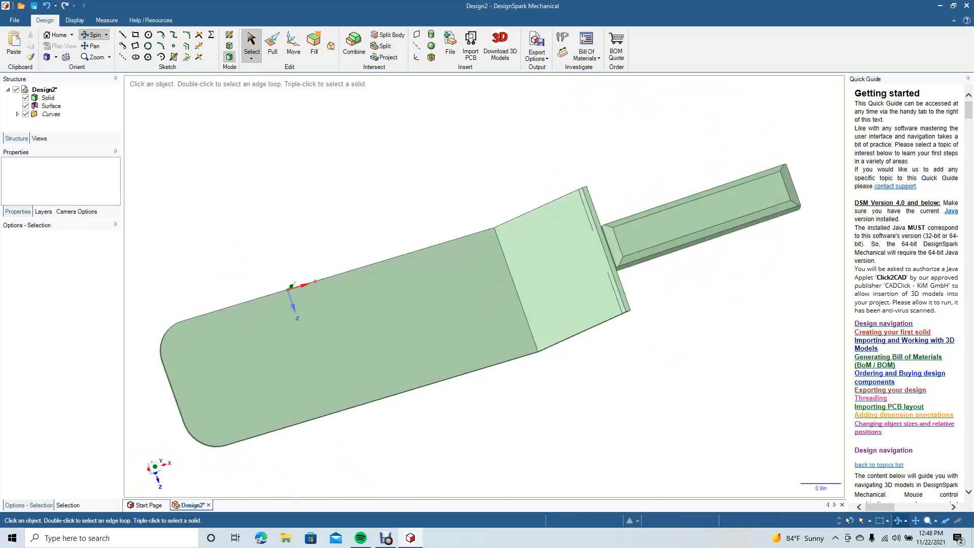
pyautogui.click(56, 57)
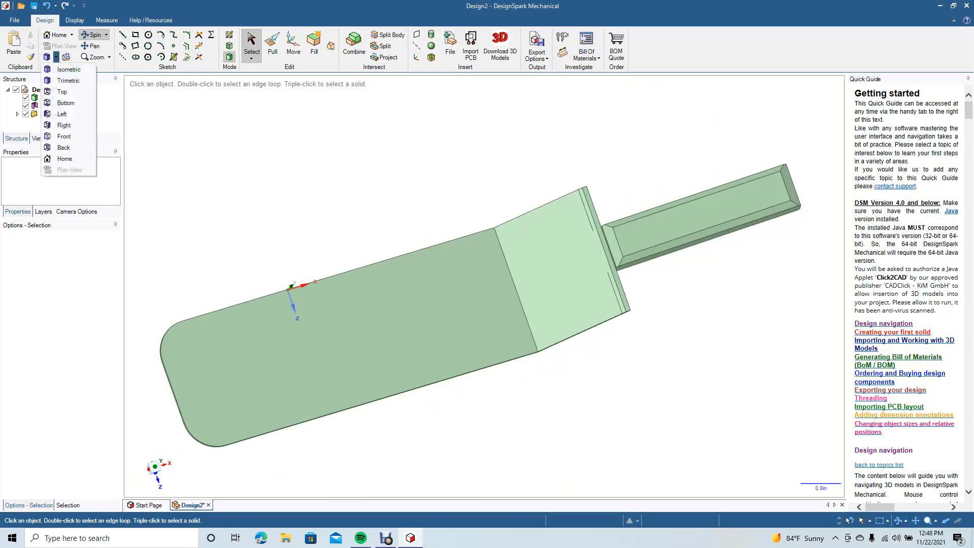
pyautogui.click(64, 136)
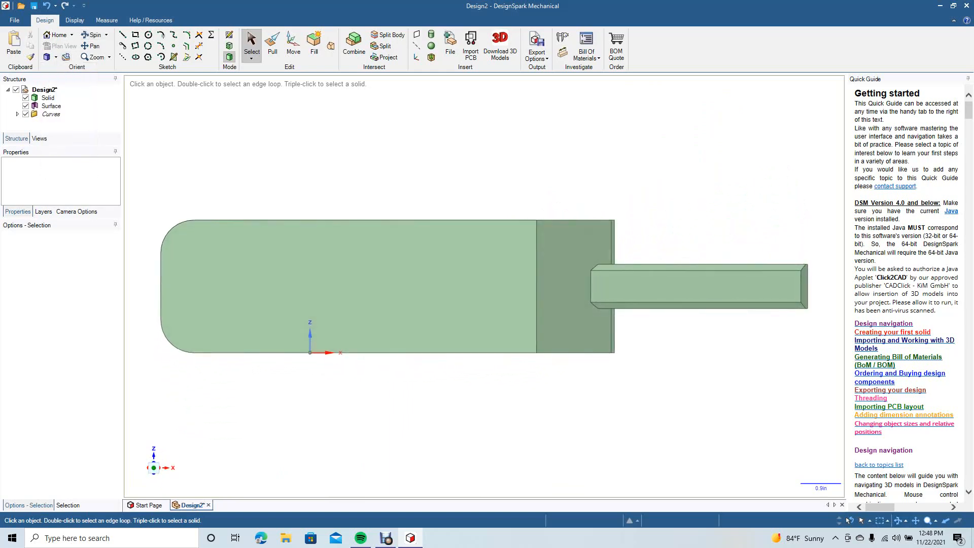
pyautogui.click(56, 56)
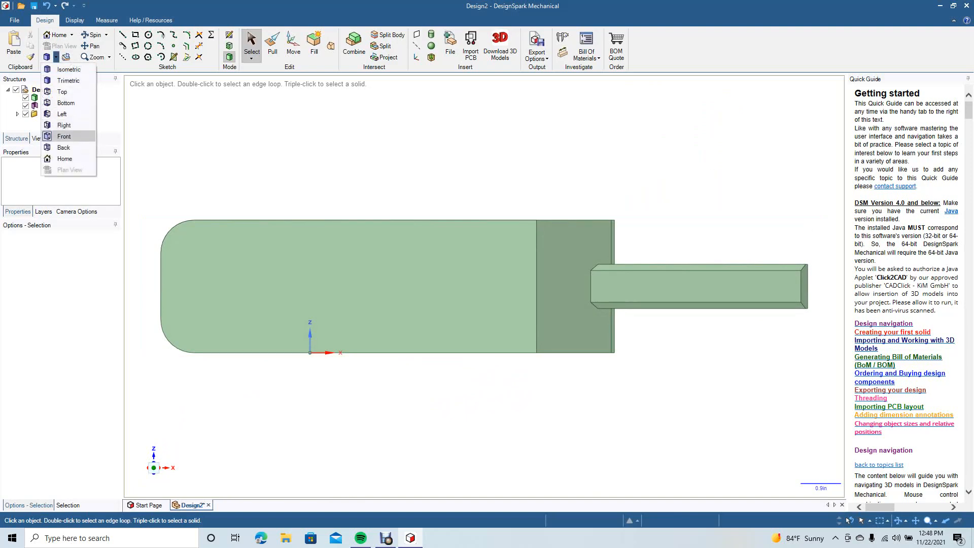
pyautogui.click(63, 147)
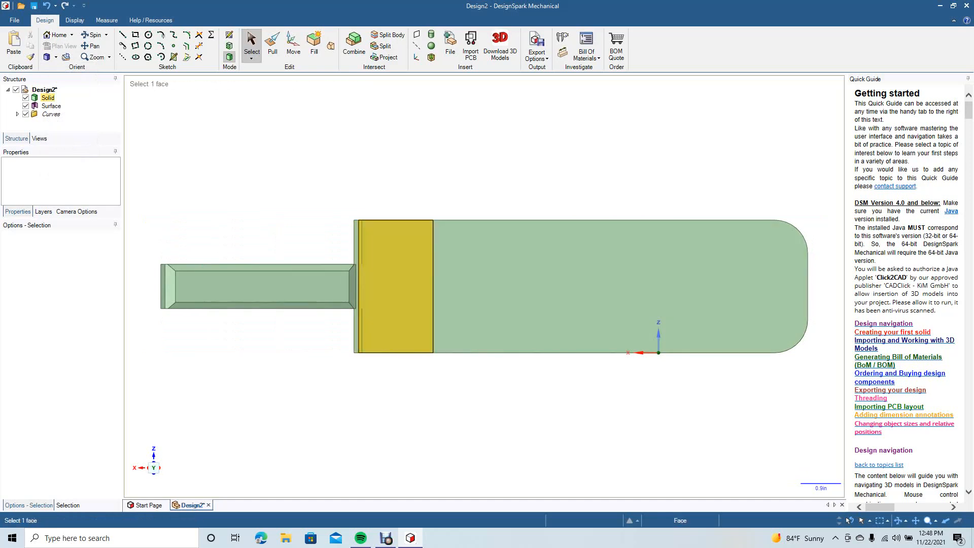
pyautogui.click(396, 251)
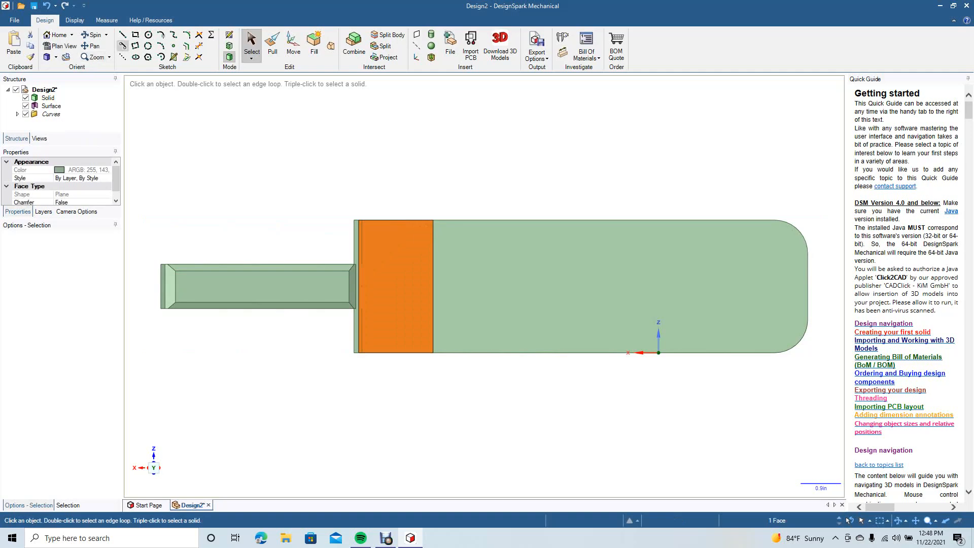
pyautogui.press('l')
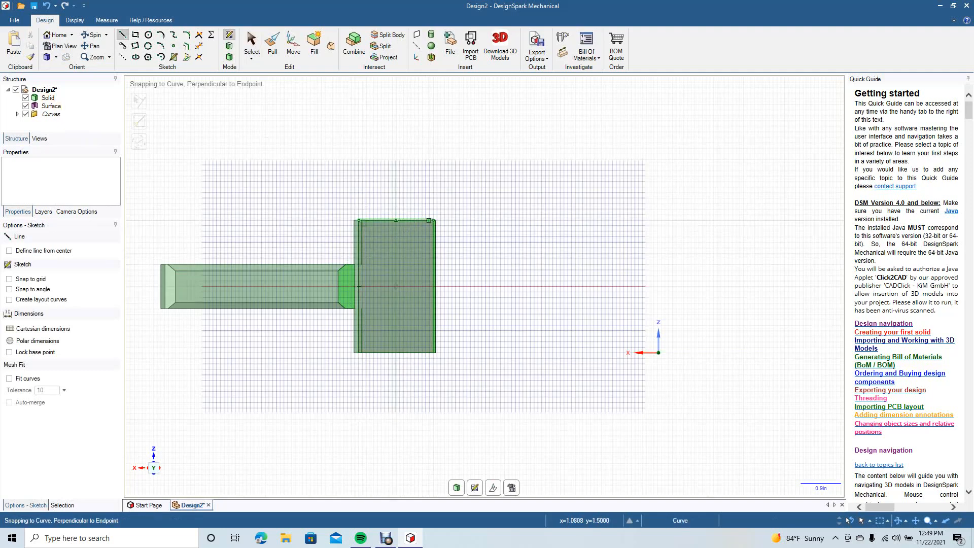
pyautogui.click(434, 220)
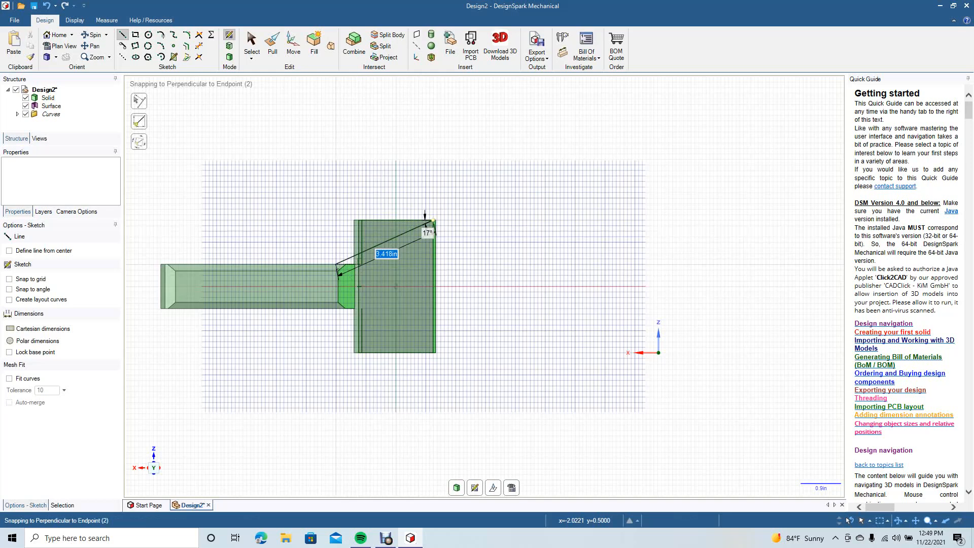
pyautogui.click(336, 264)
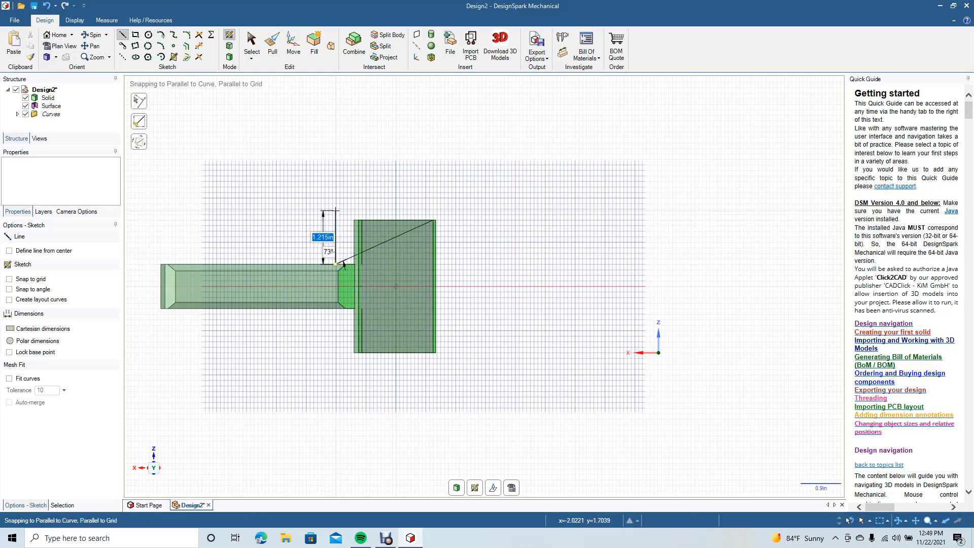
pyautogui.click(335, 209)
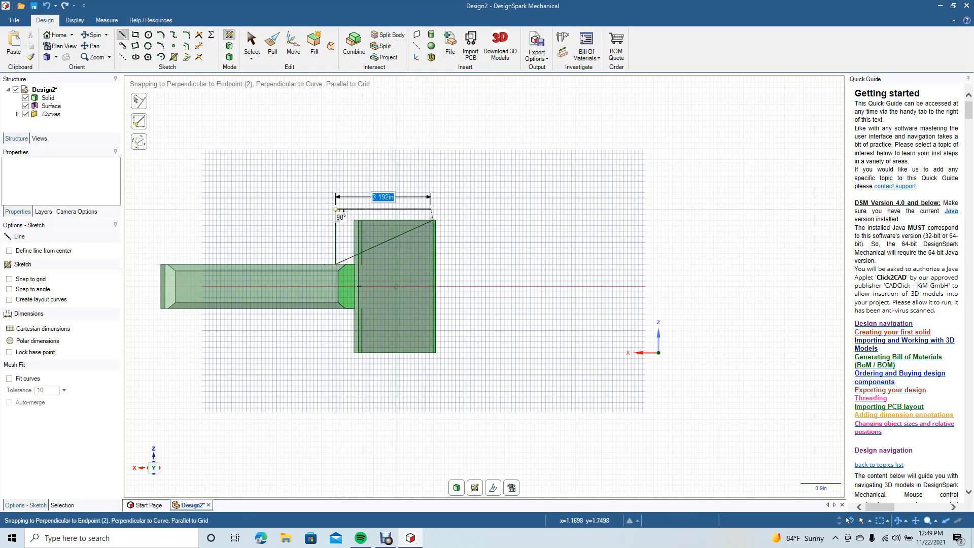
pyautogui.click(431, 208)
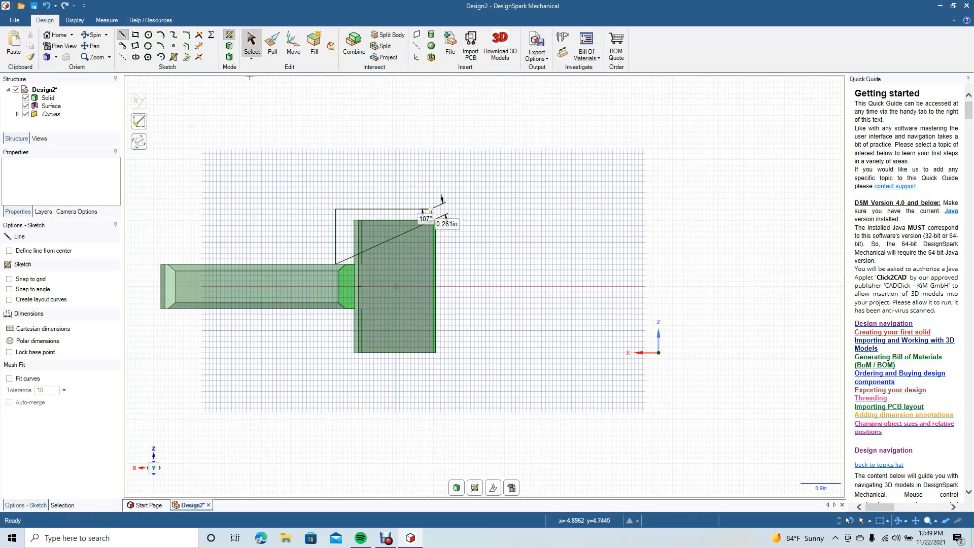
pyautogui.click(252, 43)
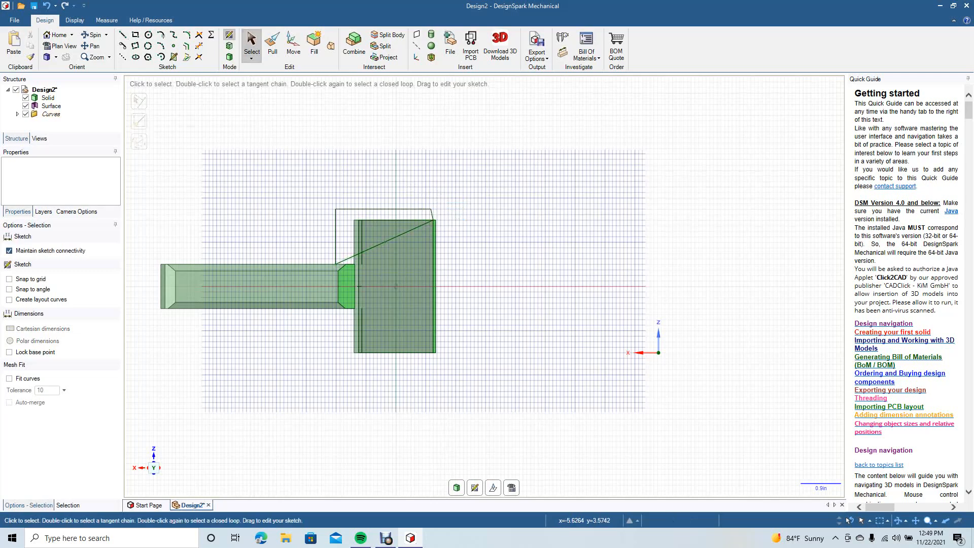
# Sketch a matching closed profile on the angled section's opposite side, with a diagonal about 3.4 in long from the other bend corner towards the handle.
pyautogui.click(122, 35)
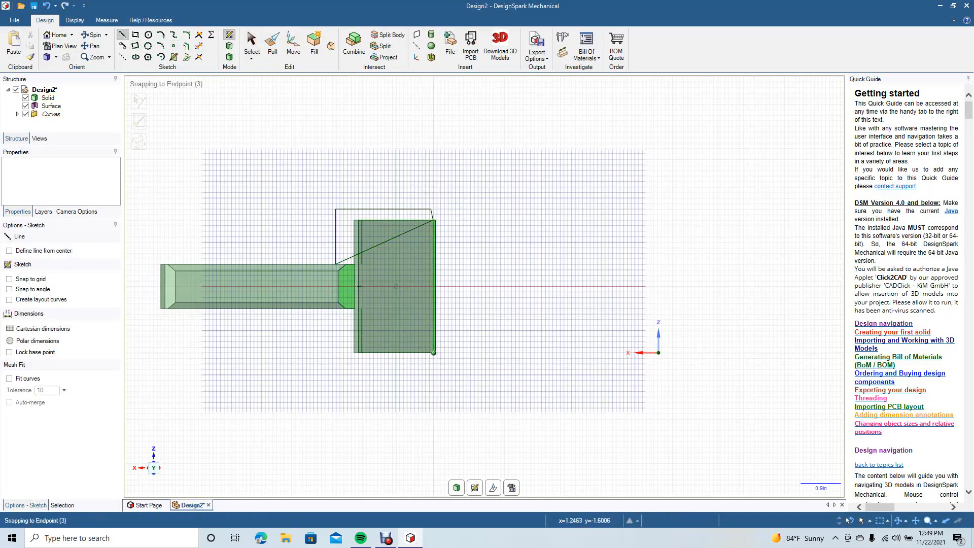
pyautogui.click(434, 352)
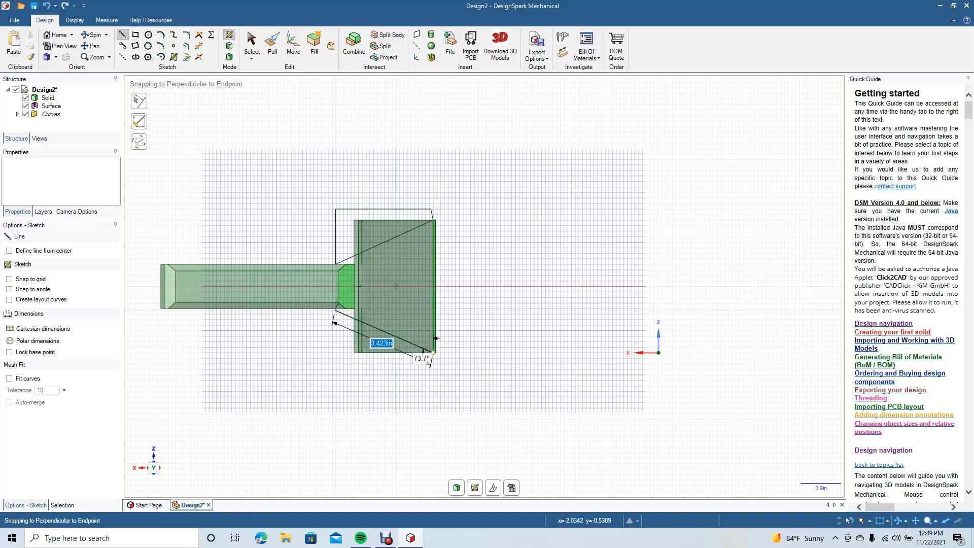
pyautogui.click(335, 310)
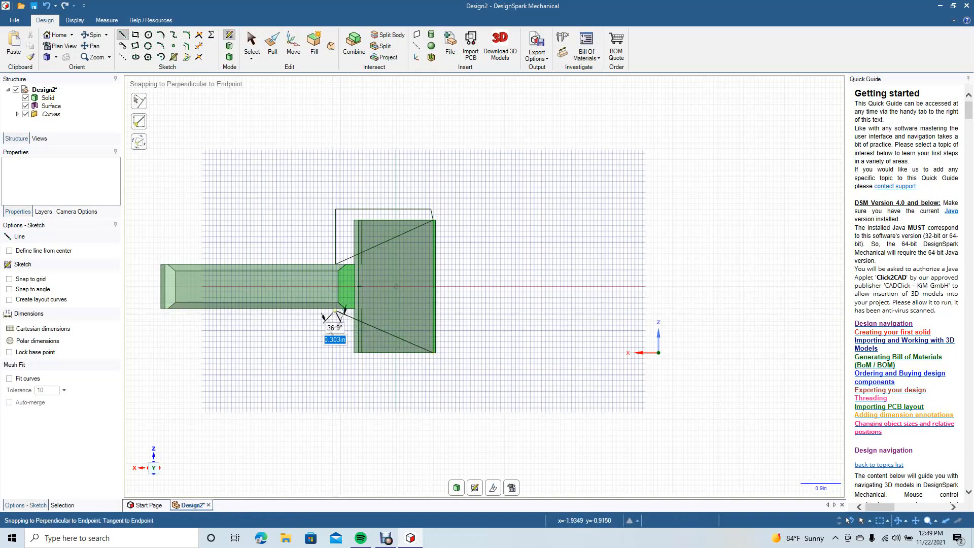
pyautogui.click(335, 361)
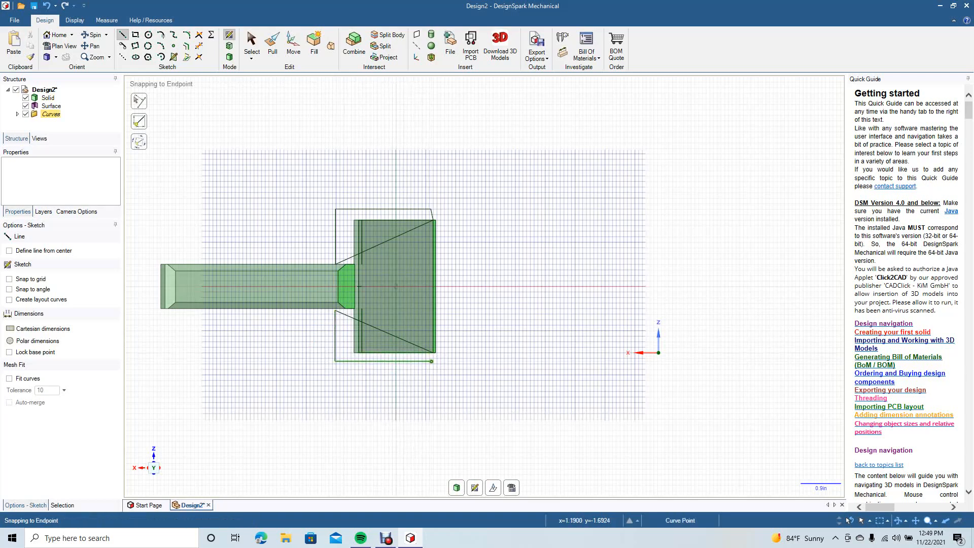
pyautogui.click(431, 361)
pyautogui.click(434, 352)
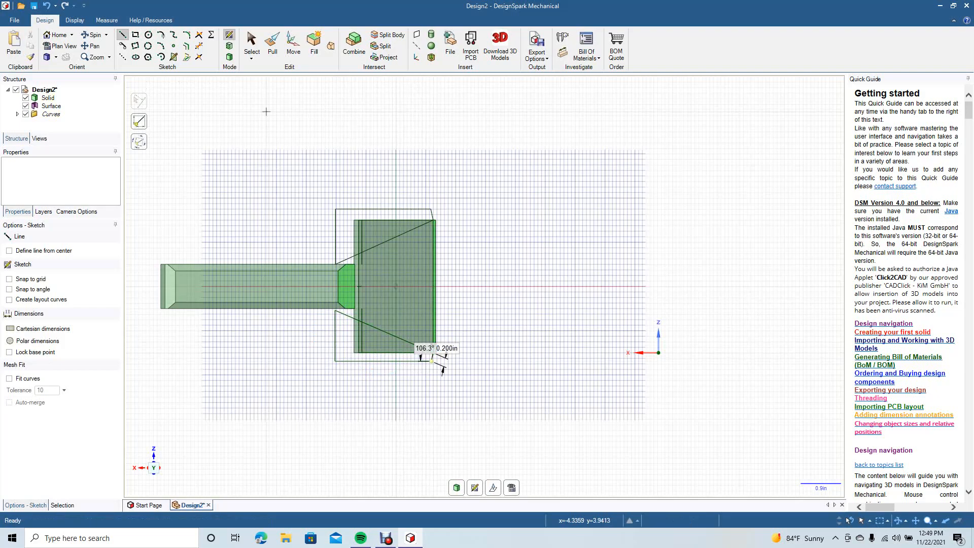
pyautogui.click(251, 43)
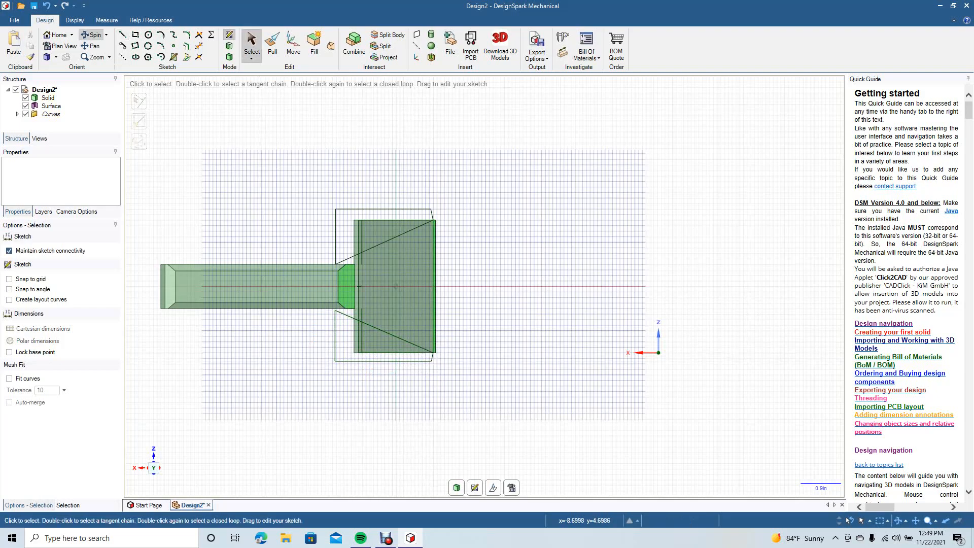
# Pull both sketched profiles and the triangular face regions inside them through the angled section, cutting its two corners into a taper towards the handle.
pyautogui.moveTo(394, 152)
pyautogui.mouseDown(button='middle')
pyautogui.moveTo(431, 203)
pyautogui.moveTo(441, 244)
pyautogui.moveTo(426, 284)
pyautogui.moveTo(436, 254)
pyautogui.moveTo(487, 315)
pyautogui.moveTo(500, 305)
pyautogui.moveTo(489, 315)
pyautogui.mouseUp(button='middle')
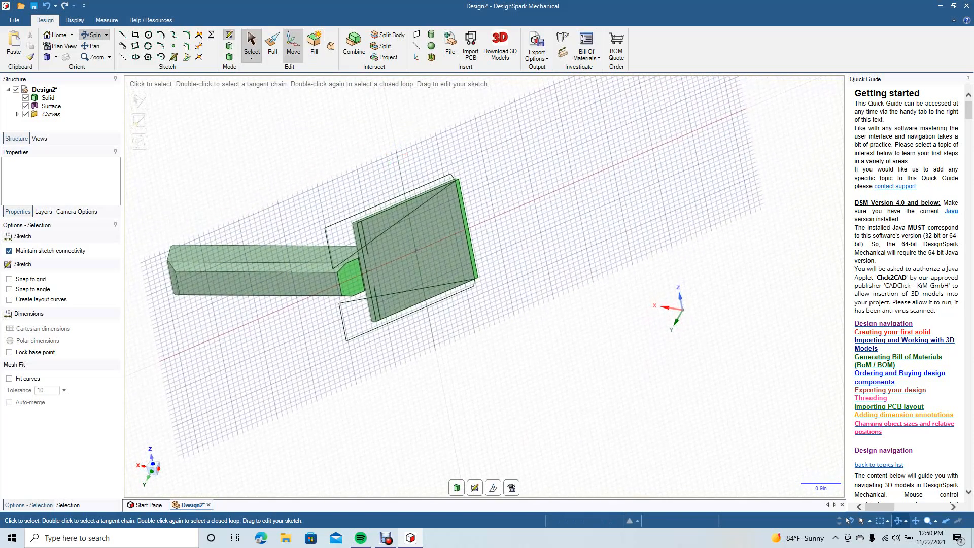
pyautogui.click(272, 46)
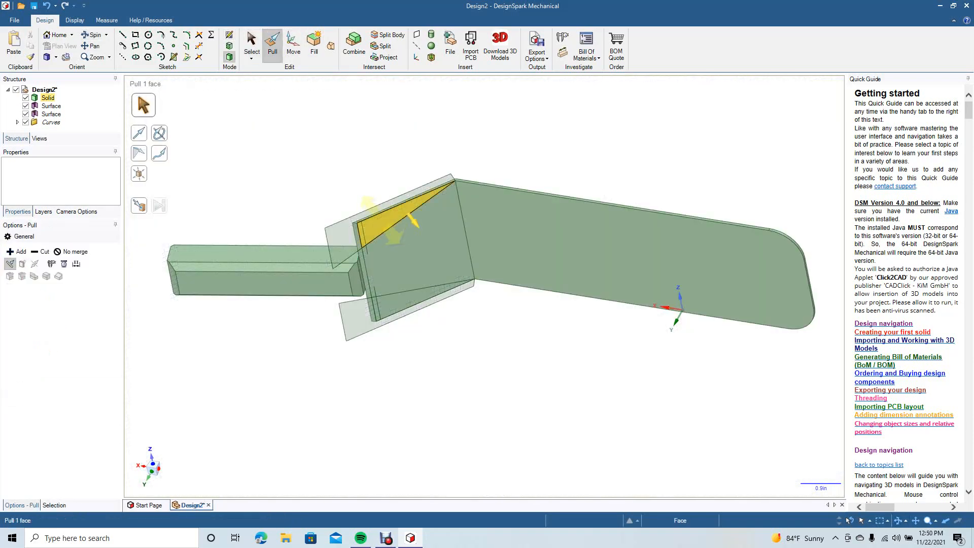
pyautogui.click(359, 219)
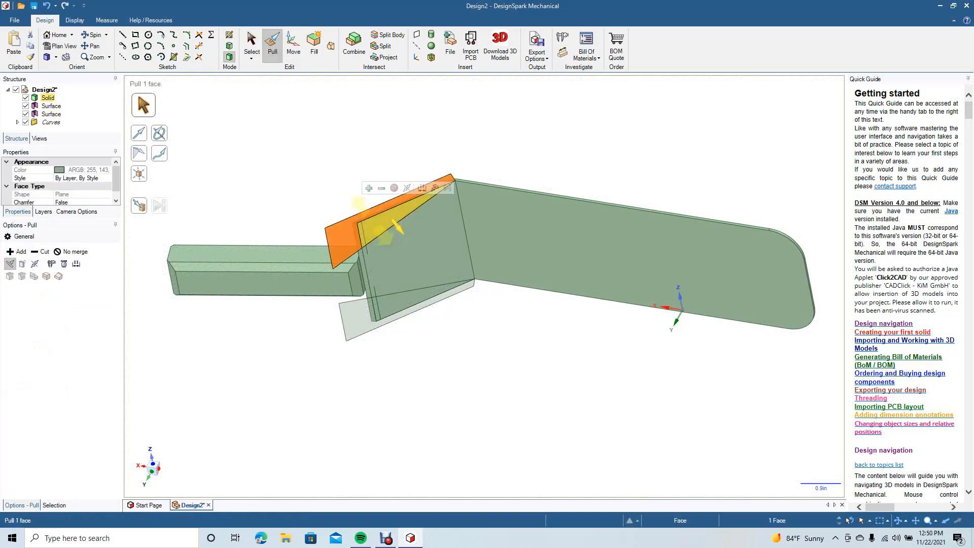
pyautogui.keyDown('ctrl'); pyautogui.click(372, 220); pyautogui.keyUp('ctrl')
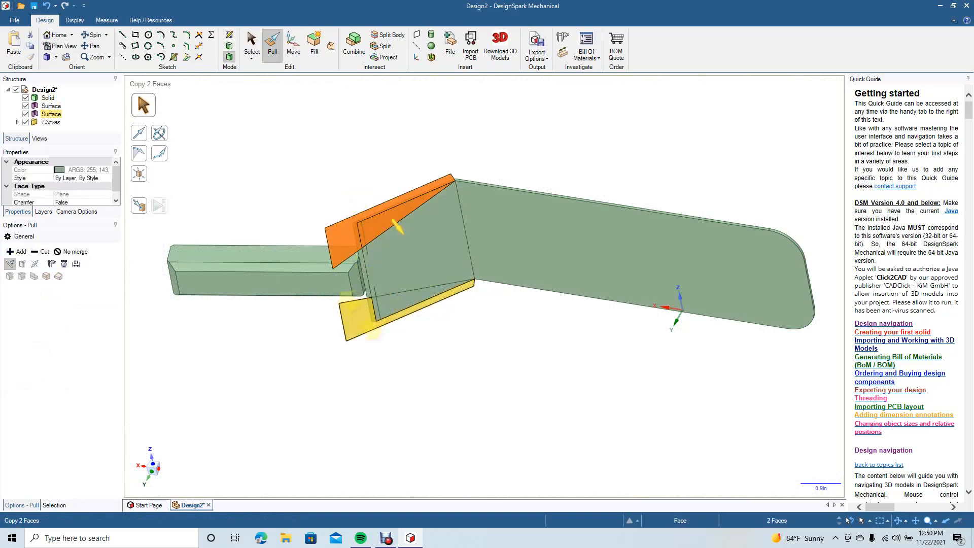
pyautogui.keyDown('ctrl'); pyautogui.click(360, 315); pyautogui.keyUp('ctrl')
pyautogui.keyDown('ctrl'); pyautogui.click(390, 298); pyautogui.keyUp('ctrl')
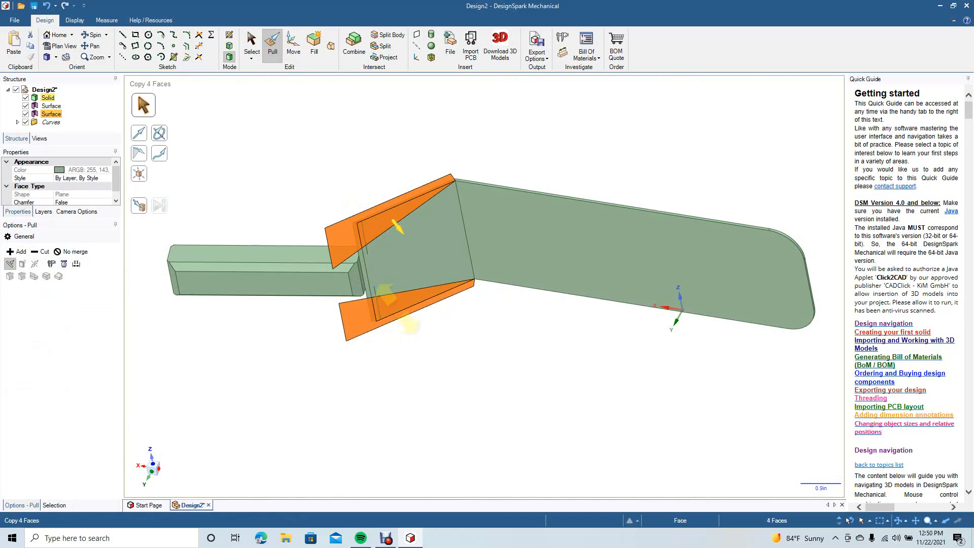
pyautogui.moveTo(398, 227); pyautogui.dragTo(373, 200)
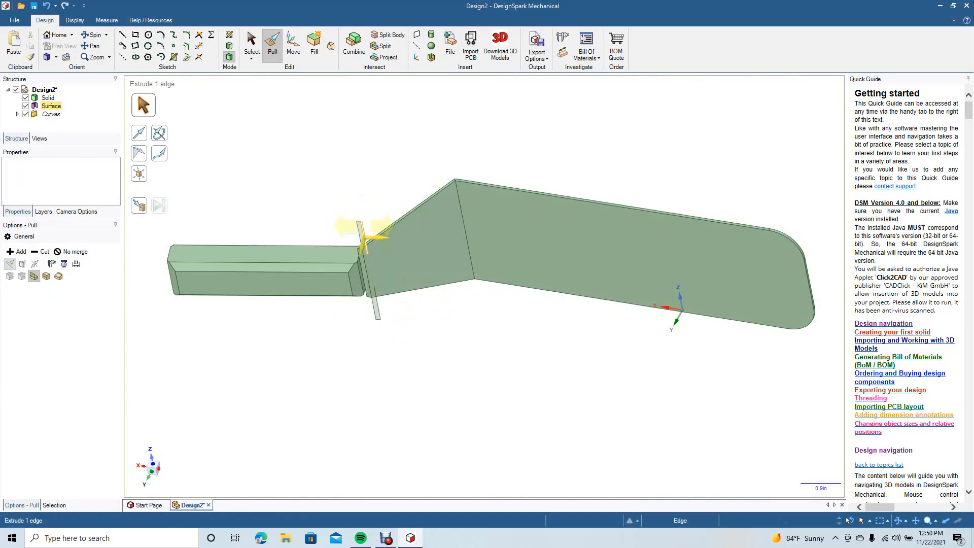
pyautogui.click(420, 256)
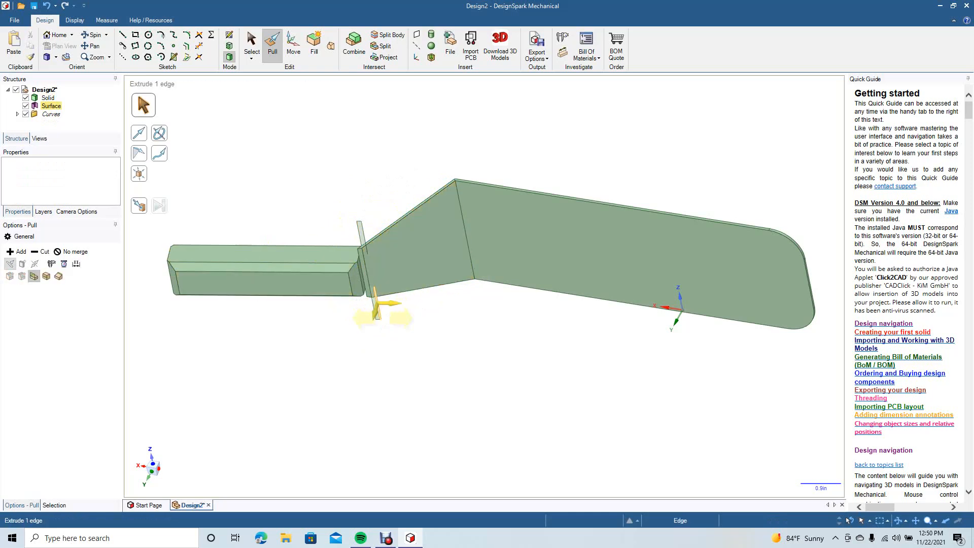
pyautogui.press('Escape')
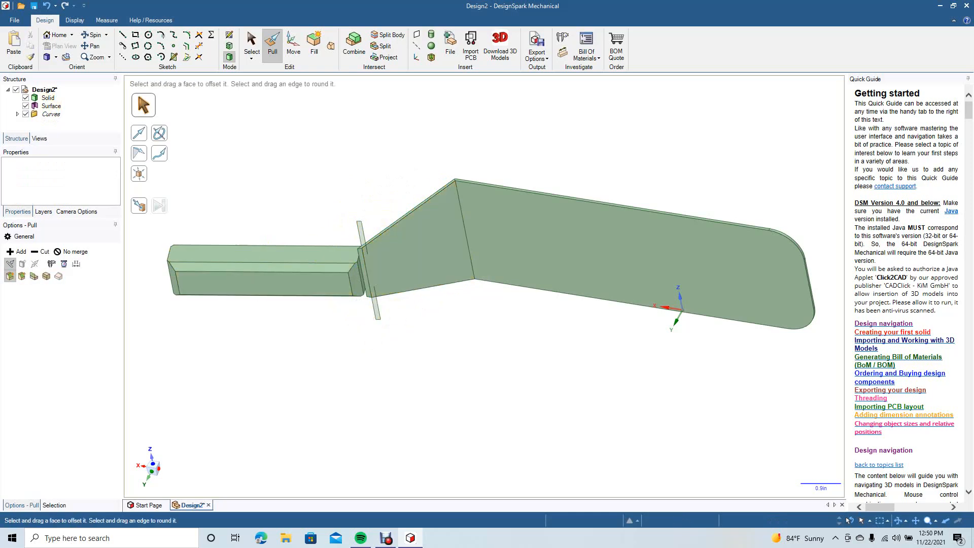
# Delete the two narrow leftover surface strips on either side of the handle joint.
pyautogui.moveTo(485, 278)
pyautogui.mouseDown(button='middle')
pyautogui.moveTo(490, 355)
pyautogui.moveTo(490, 337)
pyautogui.moveTo(505, 332)
pyautogui.moveTo(489, 302)
pyautogui.moveTo(490, 262)
pyautogui.mouseUp(button='middle')
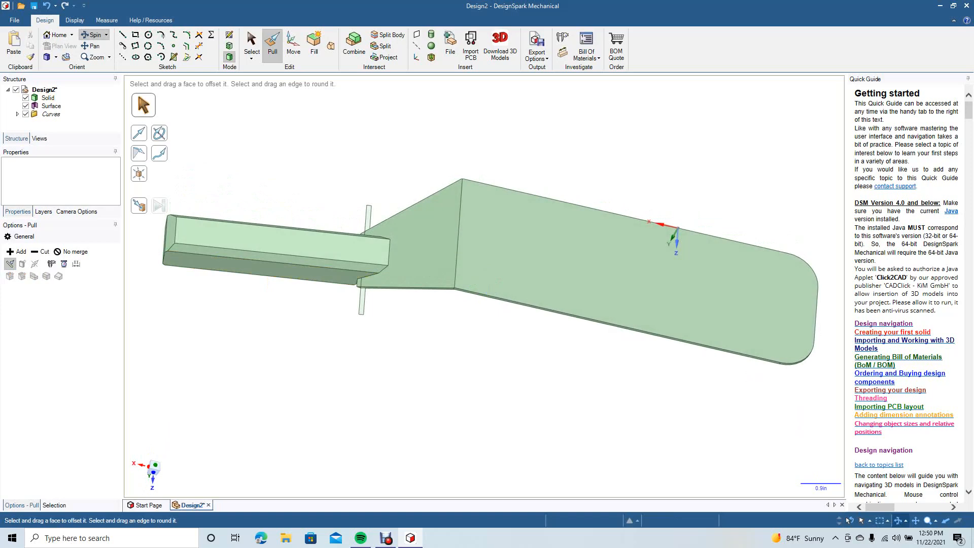
pyautogui.press('s')
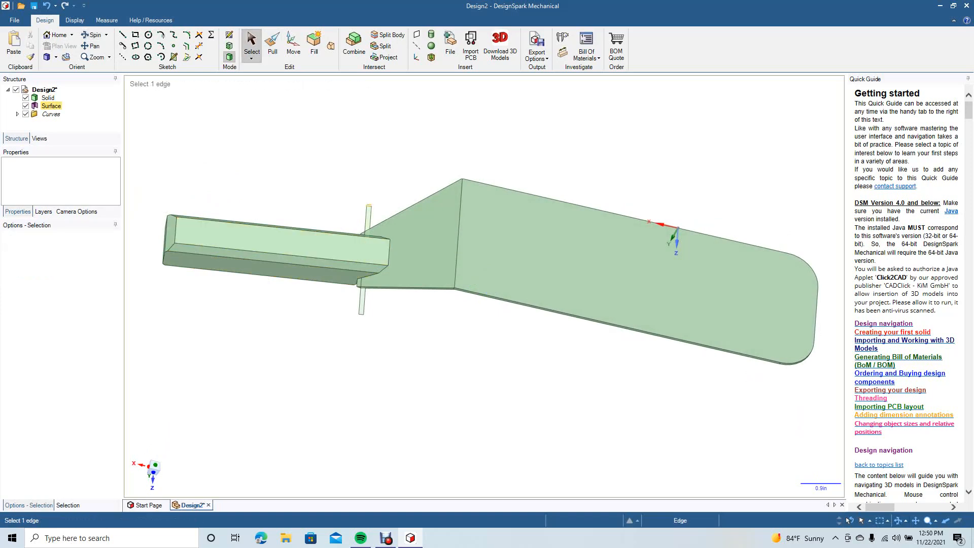
pyautogui.click(368, 216)
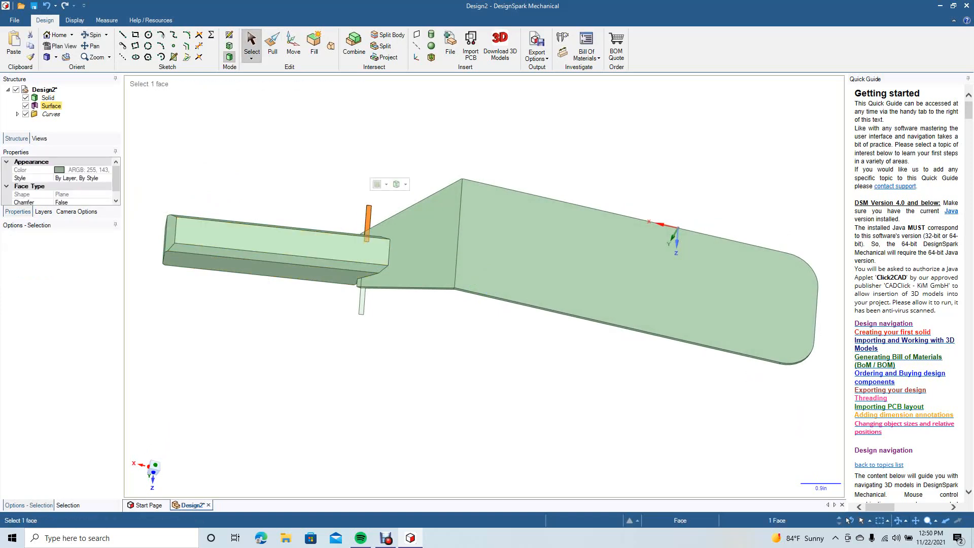
pyautogui.press('Delete')
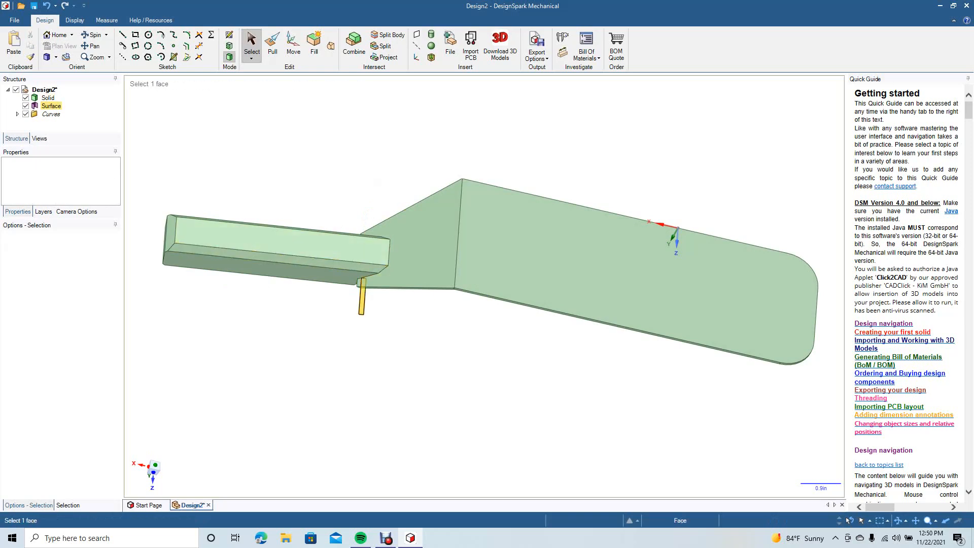
pyautogui.click(362, 284)
pyautogui.press('Delete')
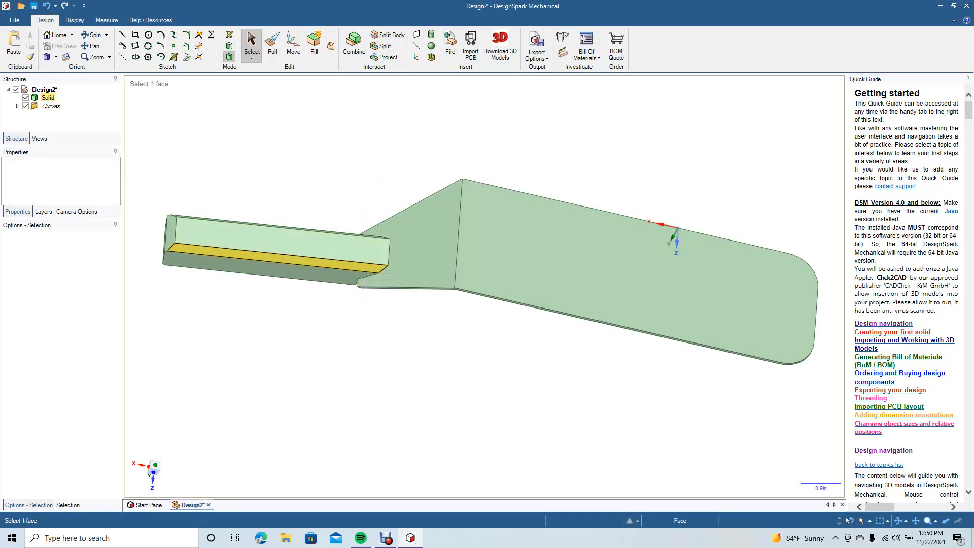